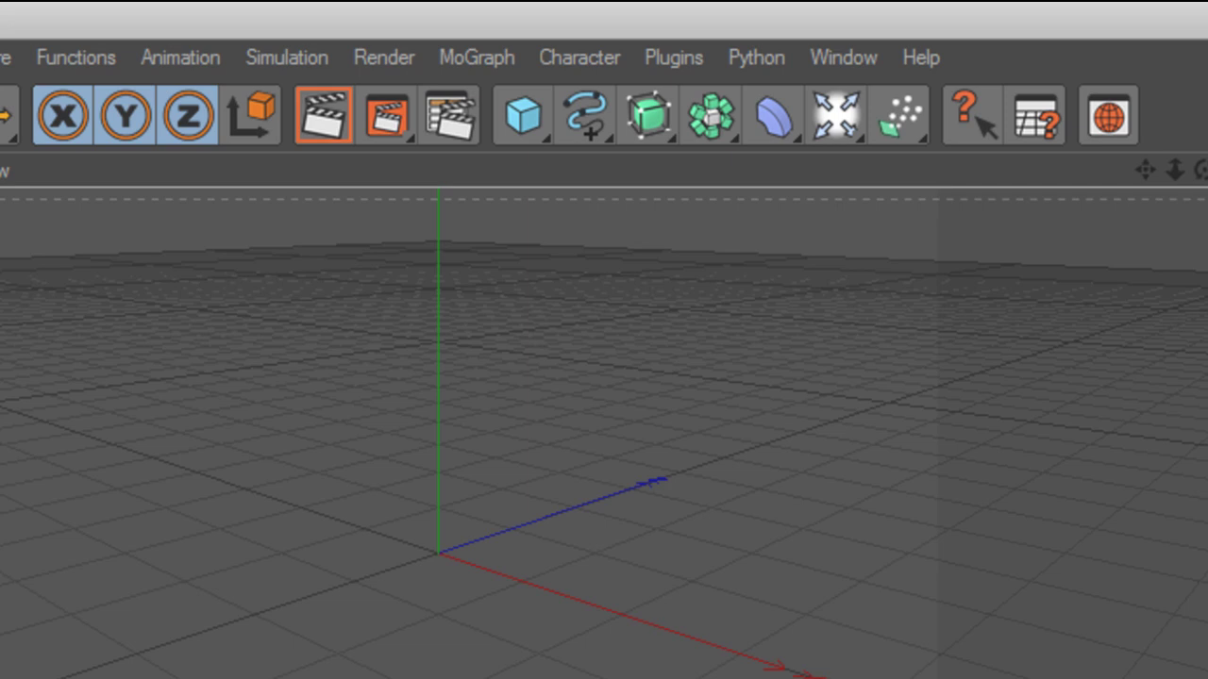
# - Add a MoText object reading "IFuzion" with an extrusion depth of 120
pyautogui.click(477, 57)
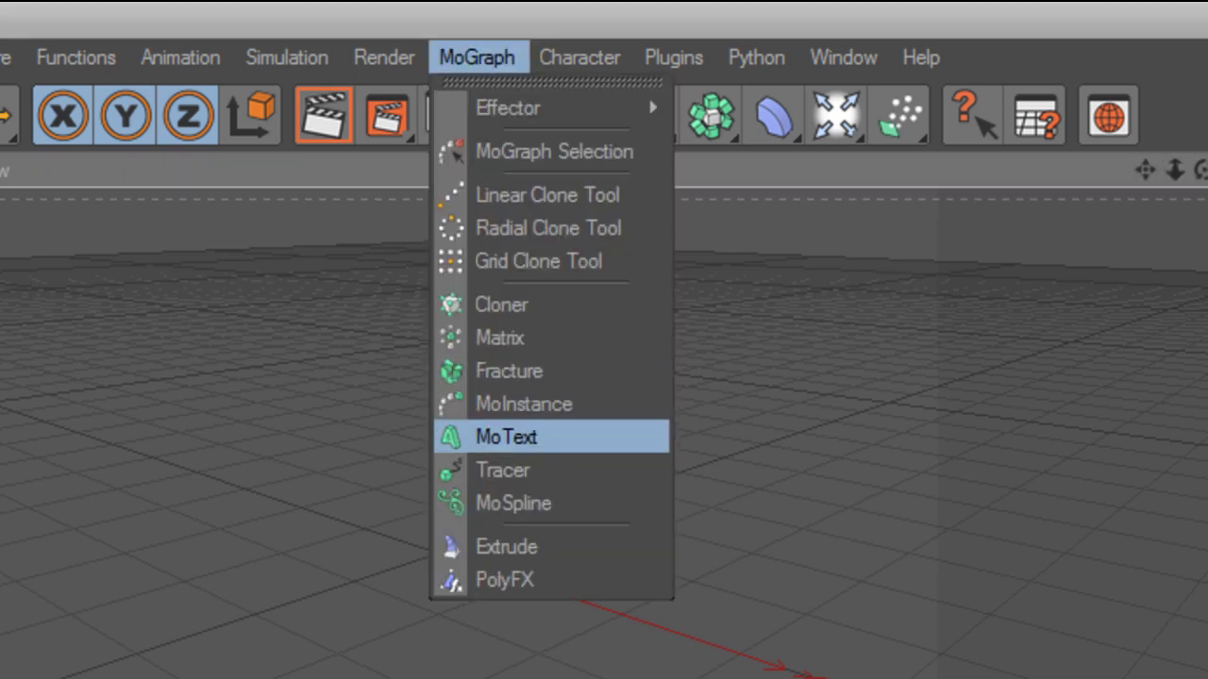
pyautogui.click(507, 436)
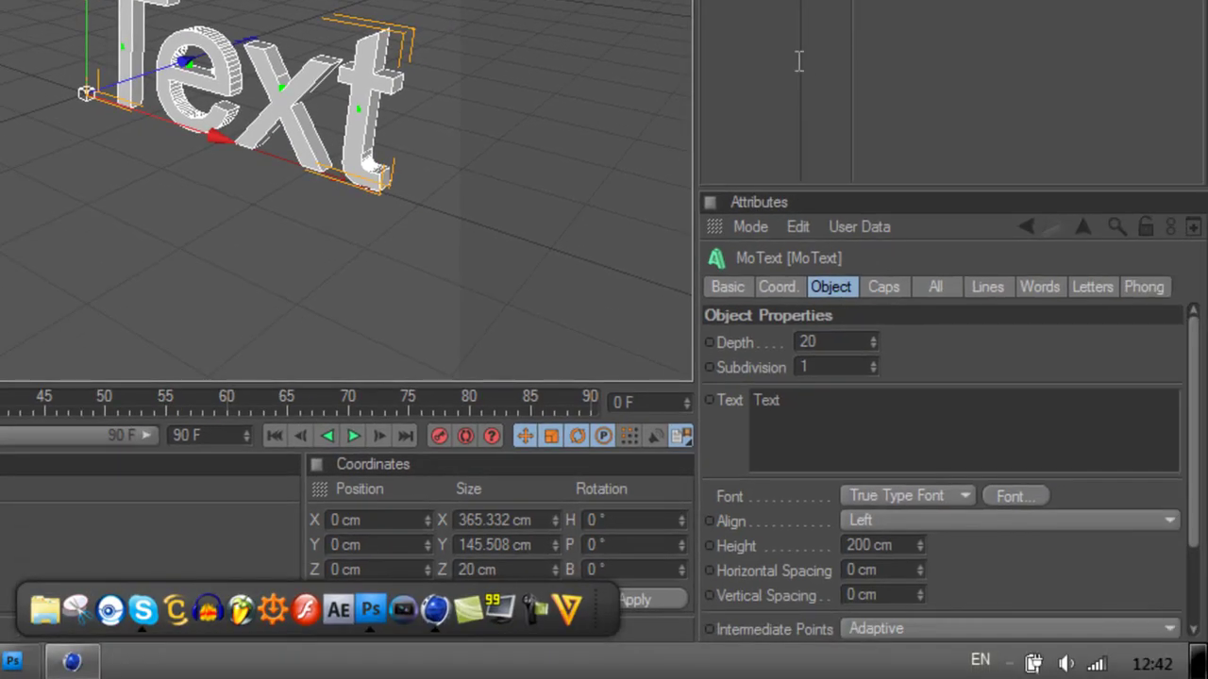
pyautogui.doubleClick(766, 400)
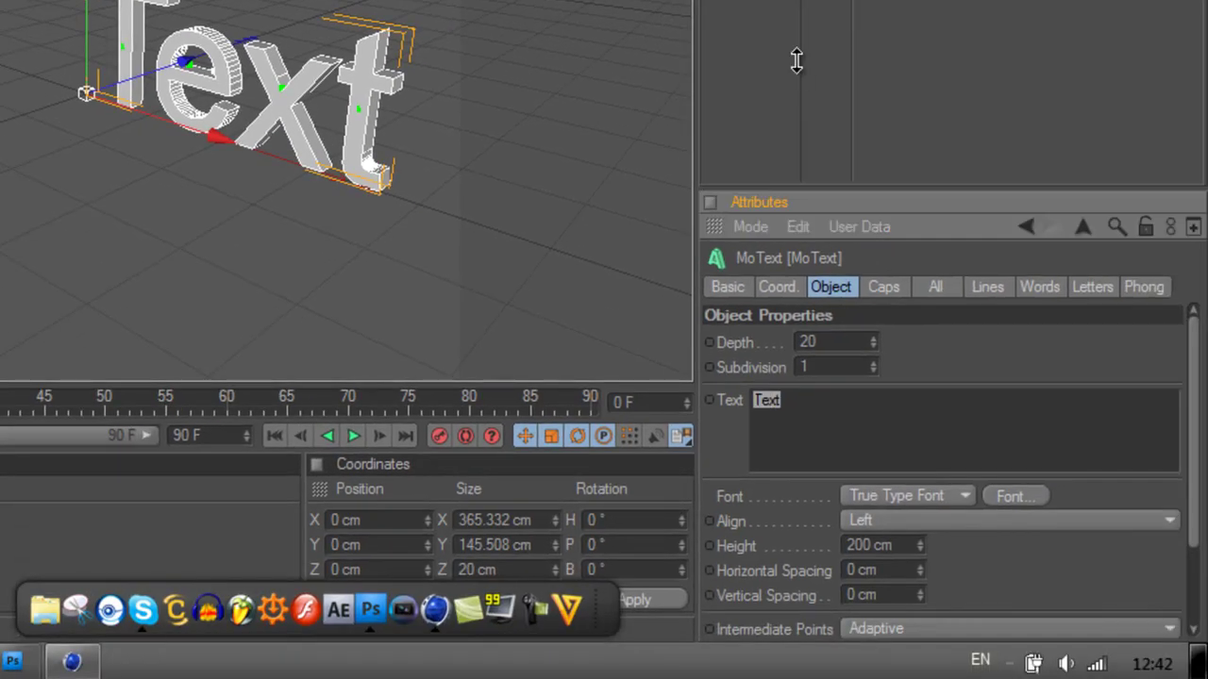
pyautogui.write('IFuzion')
pyautogui.press('Tab')
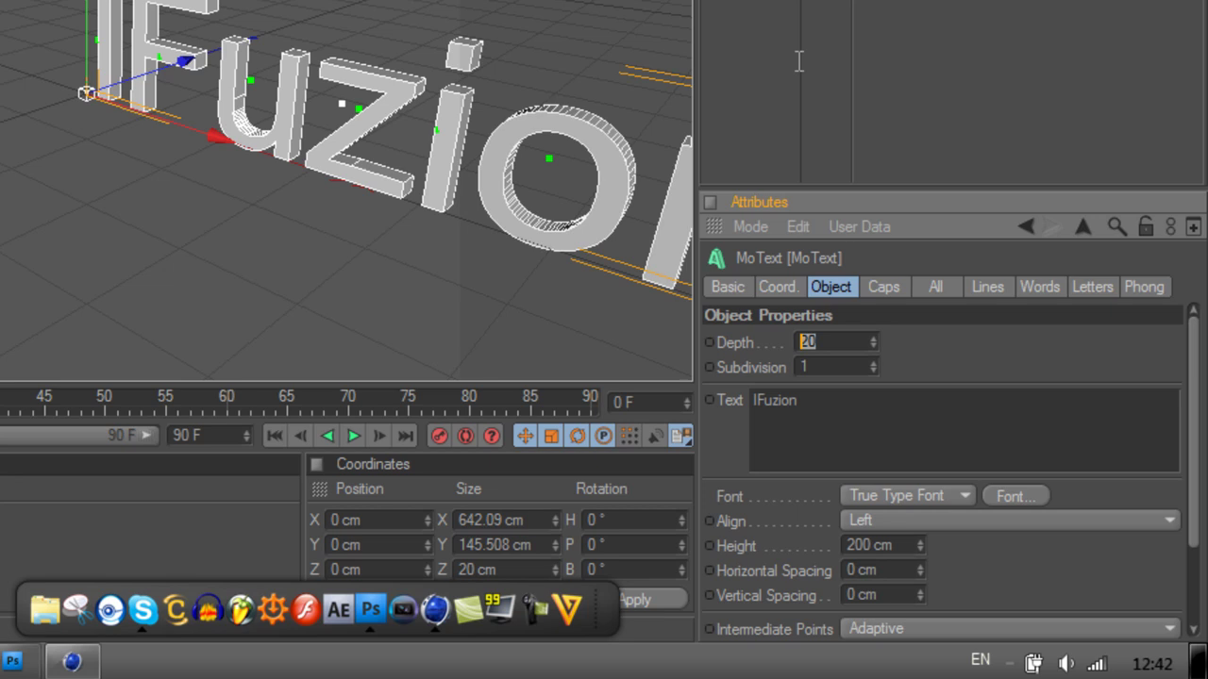
pyautogui.write('120')
pyautogui.press('Return')
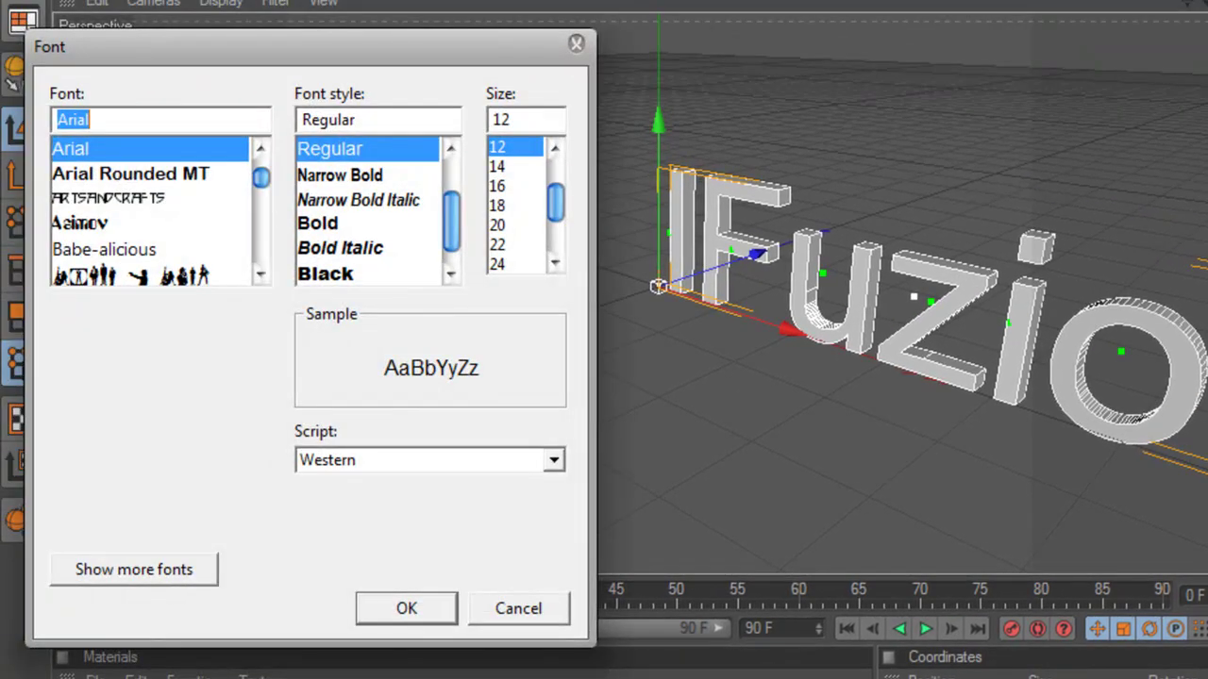
# - Set the text object's font to Bebas Regular
pyautogui.scroll(-5, 151, 207)
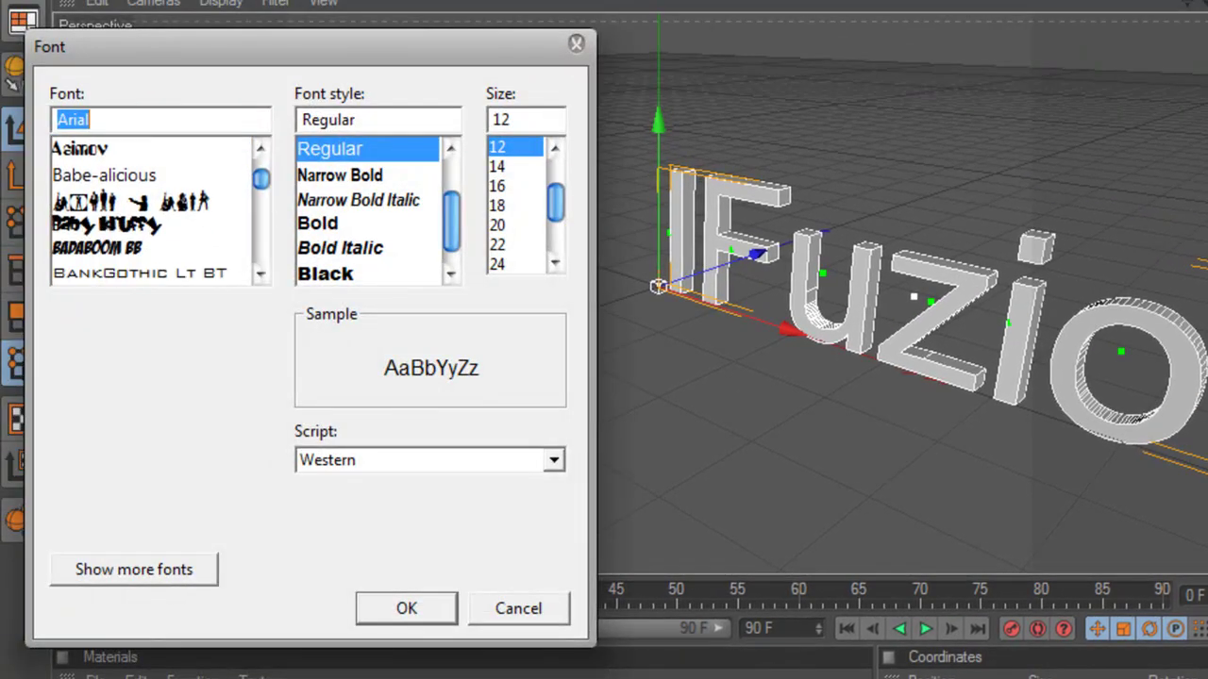
pyautogui.scroll(-2, 151, 208)
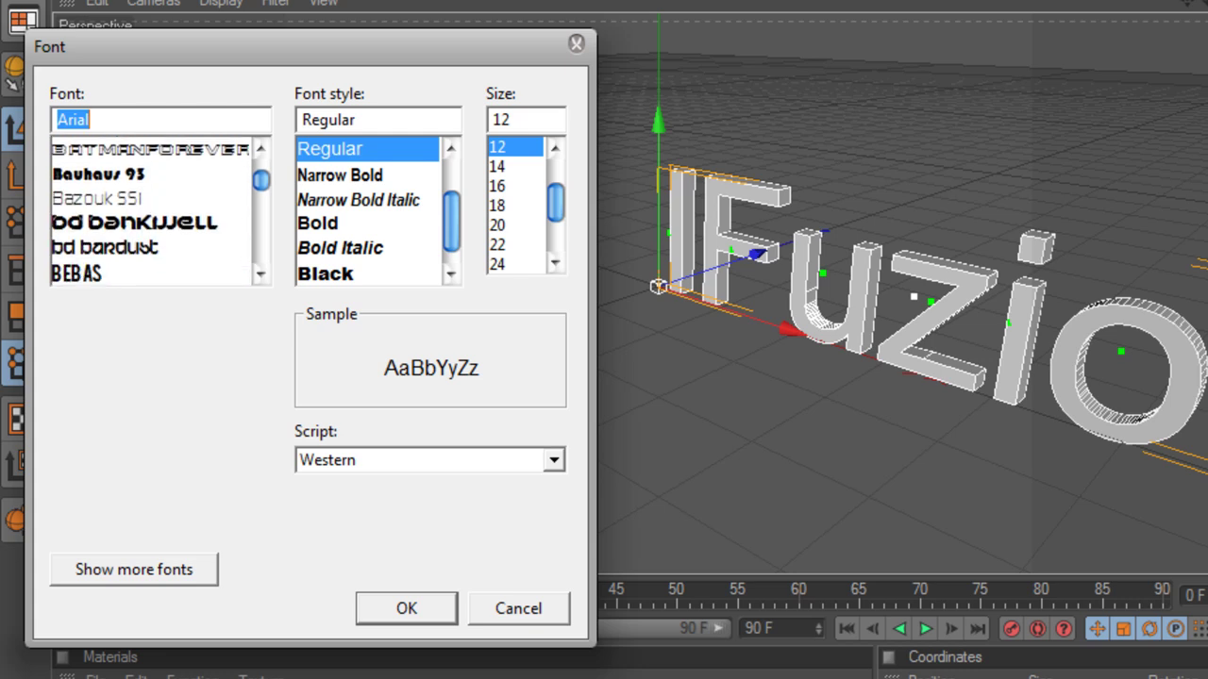
pyautogui.scroll(-1, 151, 212)
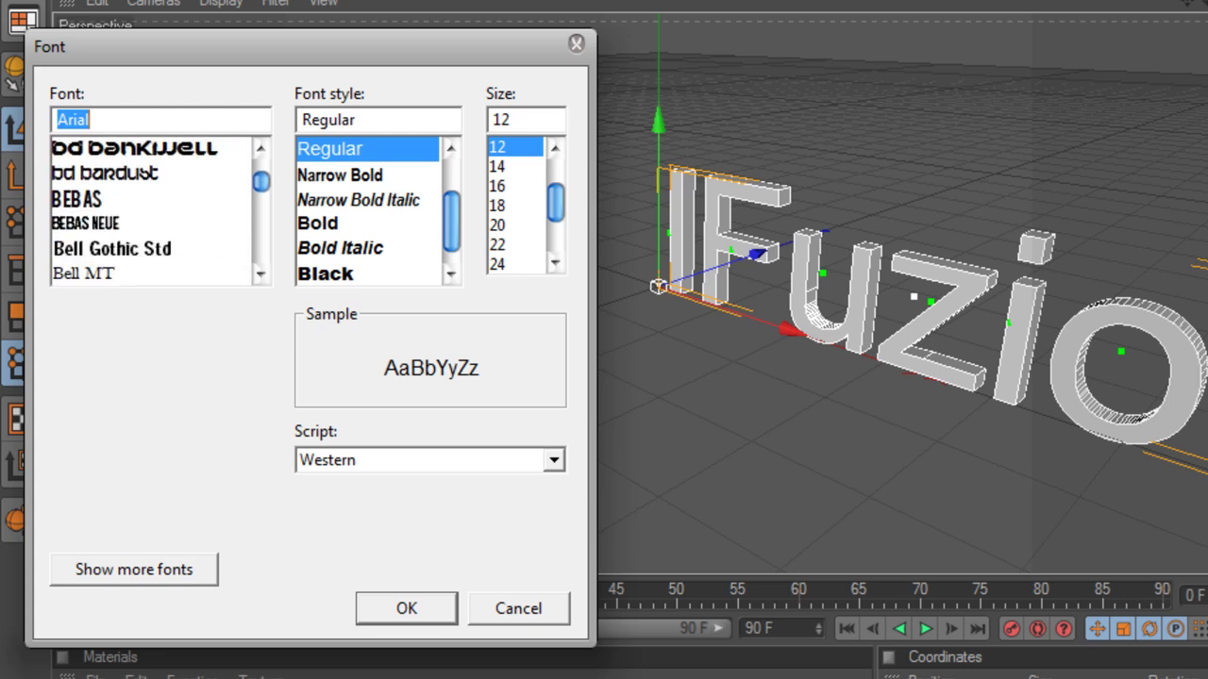
pyautogui.click(77, 199)
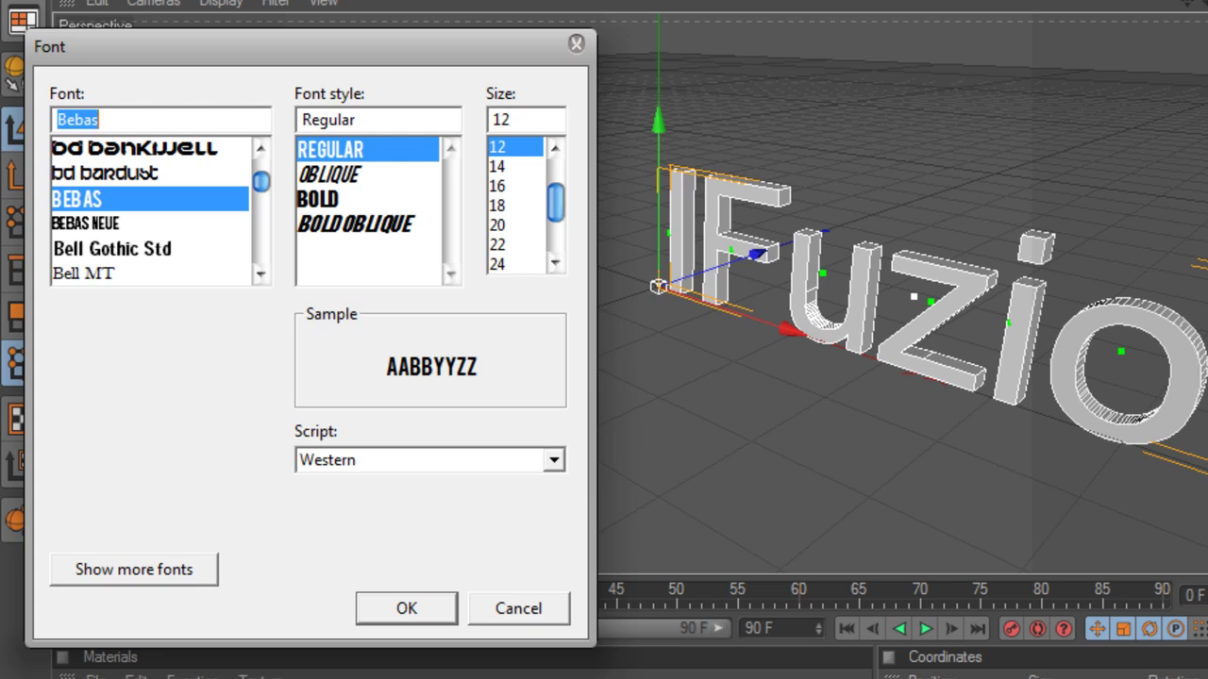
pyautogui.press('Return')
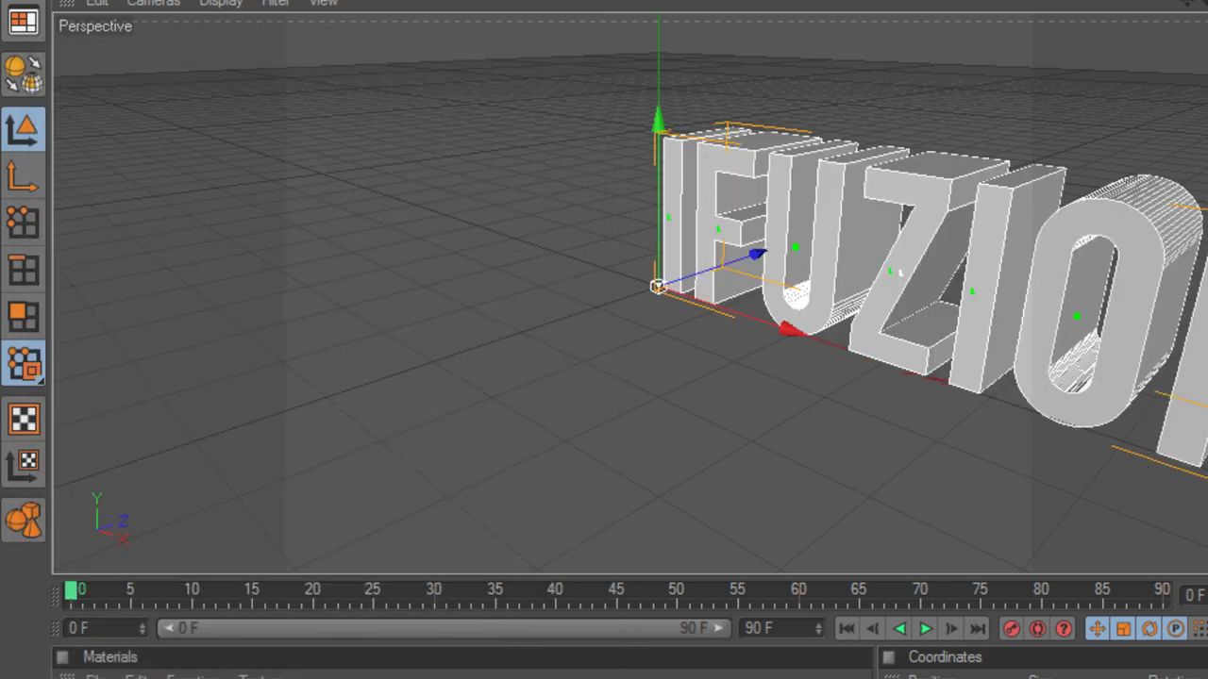
pyautogui.scroll(-3, 657, 293)
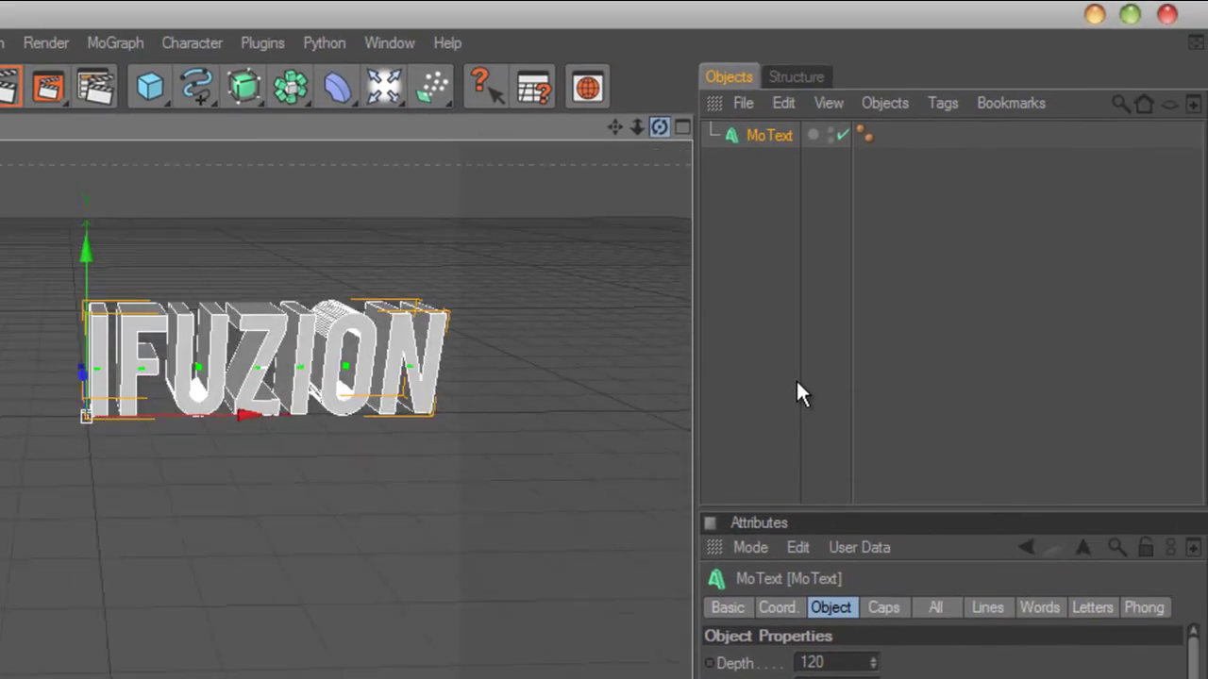
# - Duplicate the text object by copying and pasting it, and make the original the active object
pyautogui.click(784, 103)
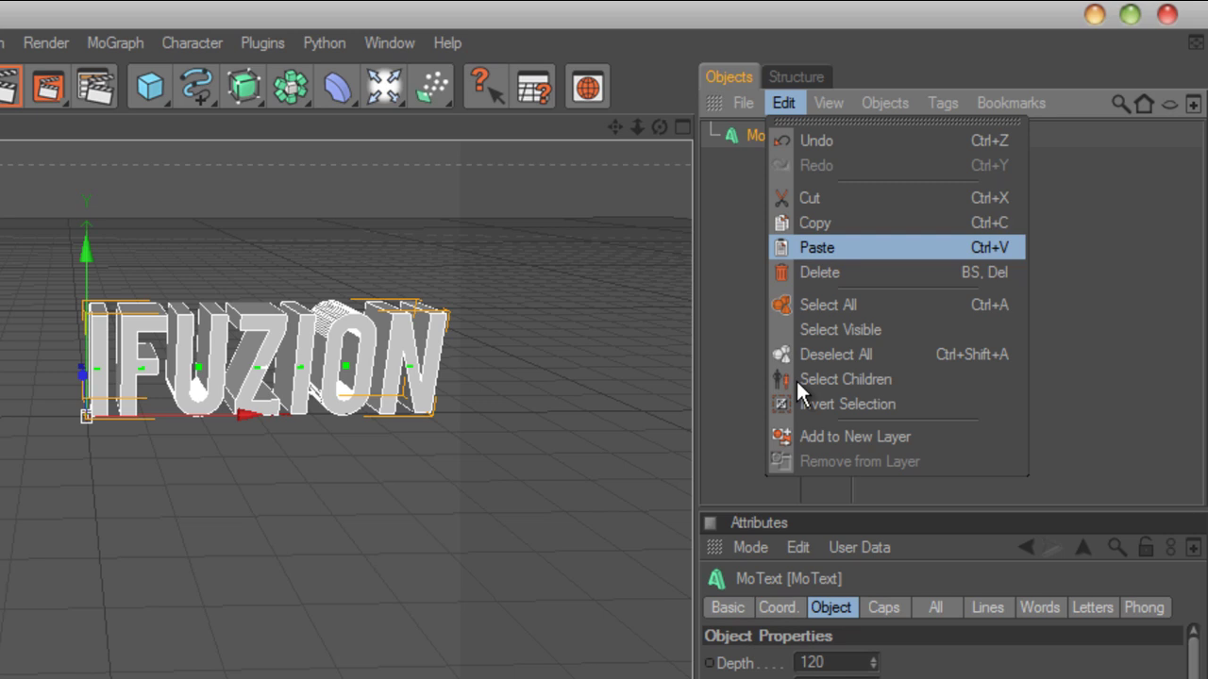
pyautogui.click(815, 223)
pyautogui.click(783, 103)
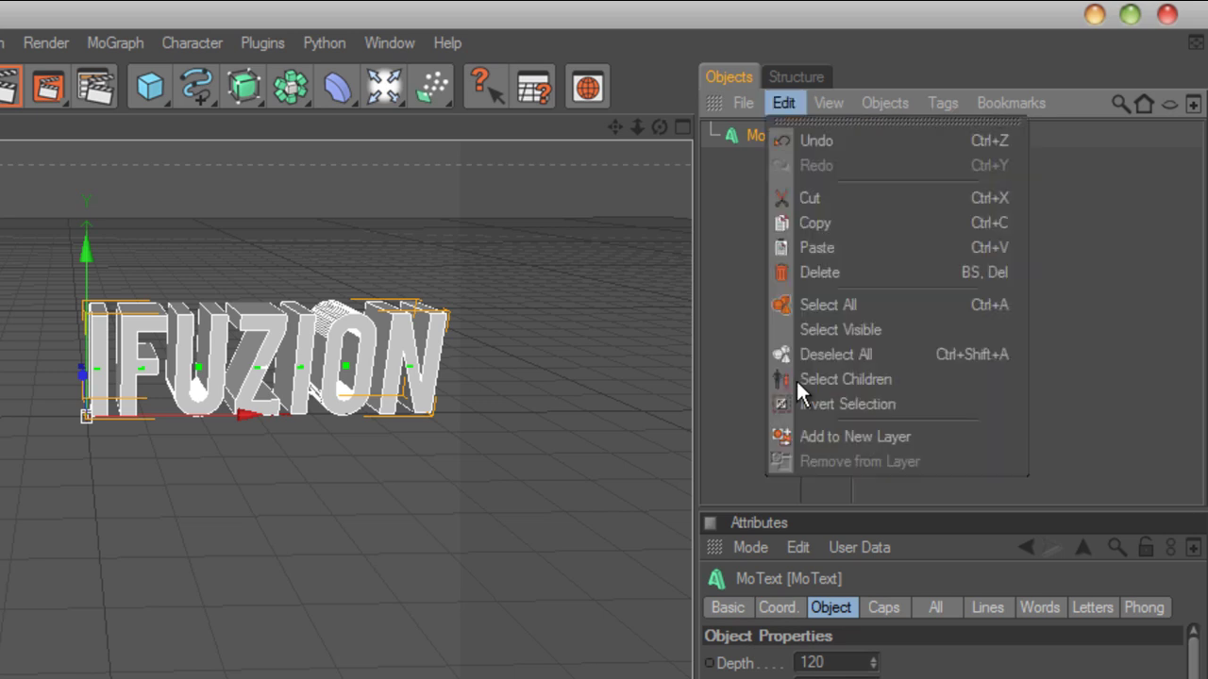
pyautogui.click(818, 248)
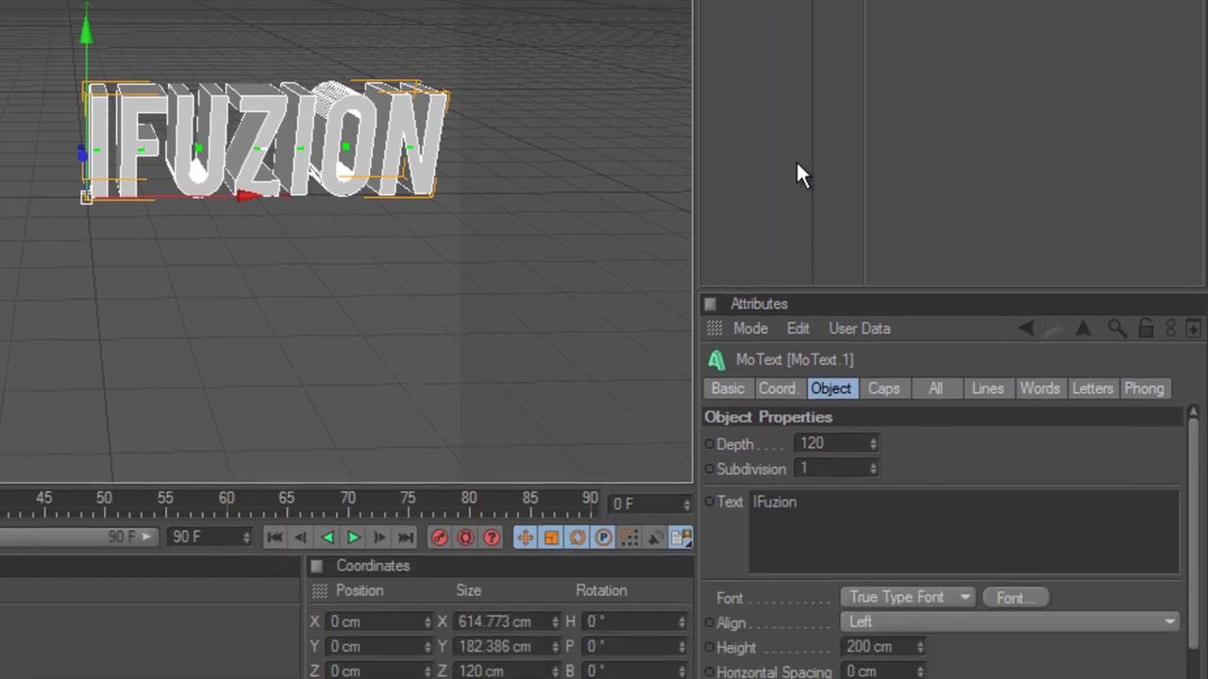
pyautogui.hotkey('ctrl', 'z')
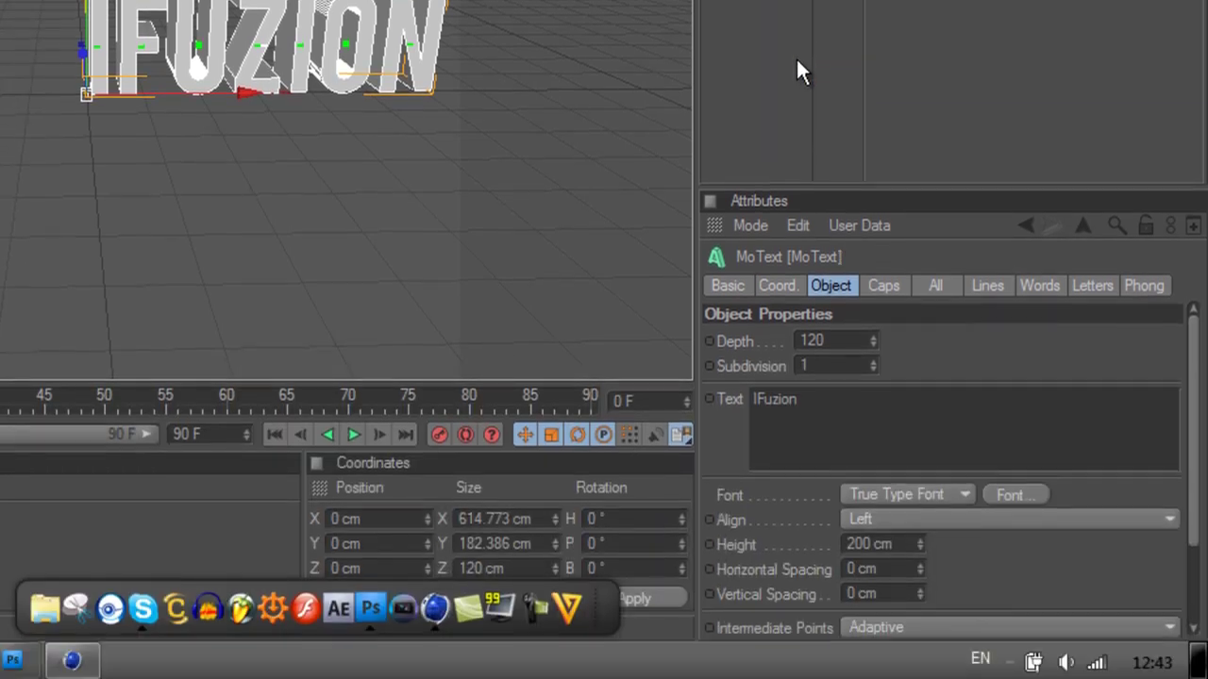
# - Set both the start and end caps of the original text object to Fillet Cap
pyautogui.click(884, 286)
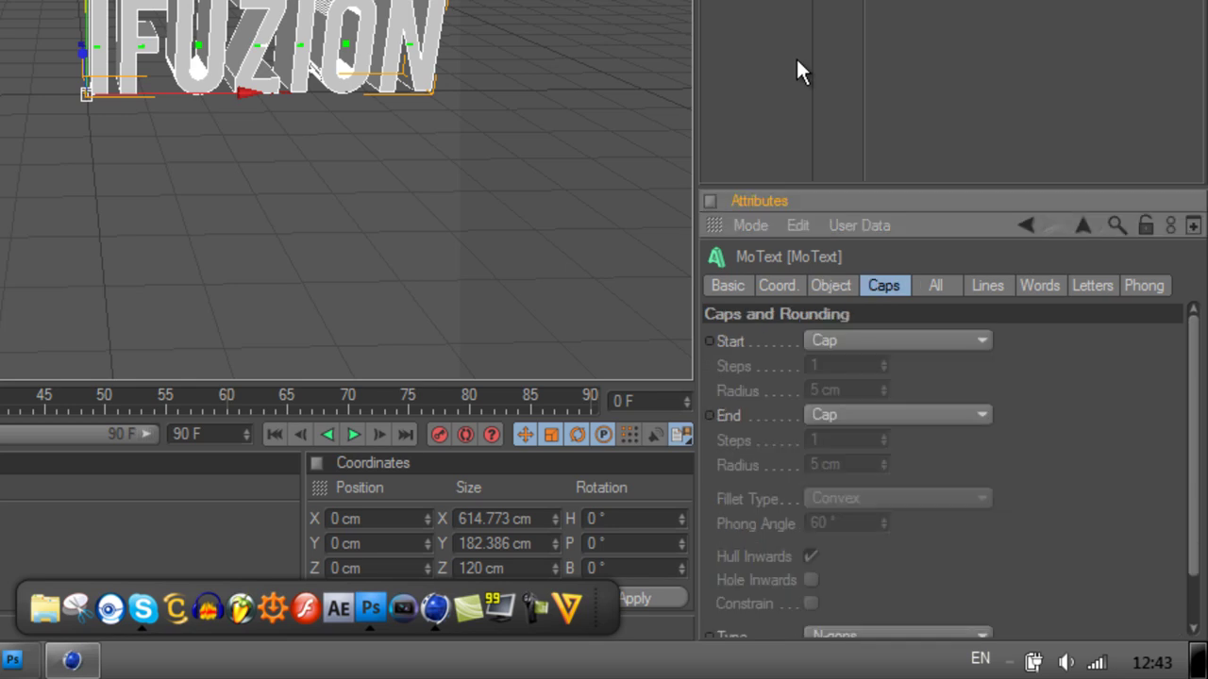
pyautogui.click(896, 340)
pyautogui.click(868, 440)
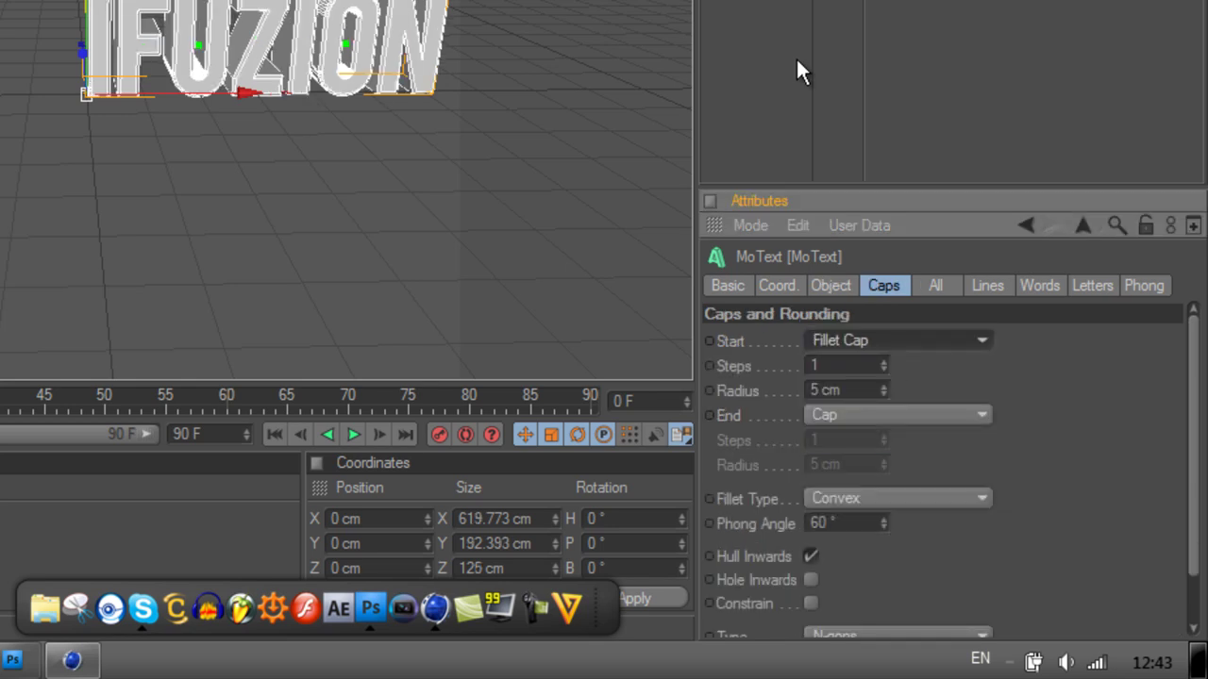
pyautogui.click(896, 415)
pyautogui.click(868, 516)
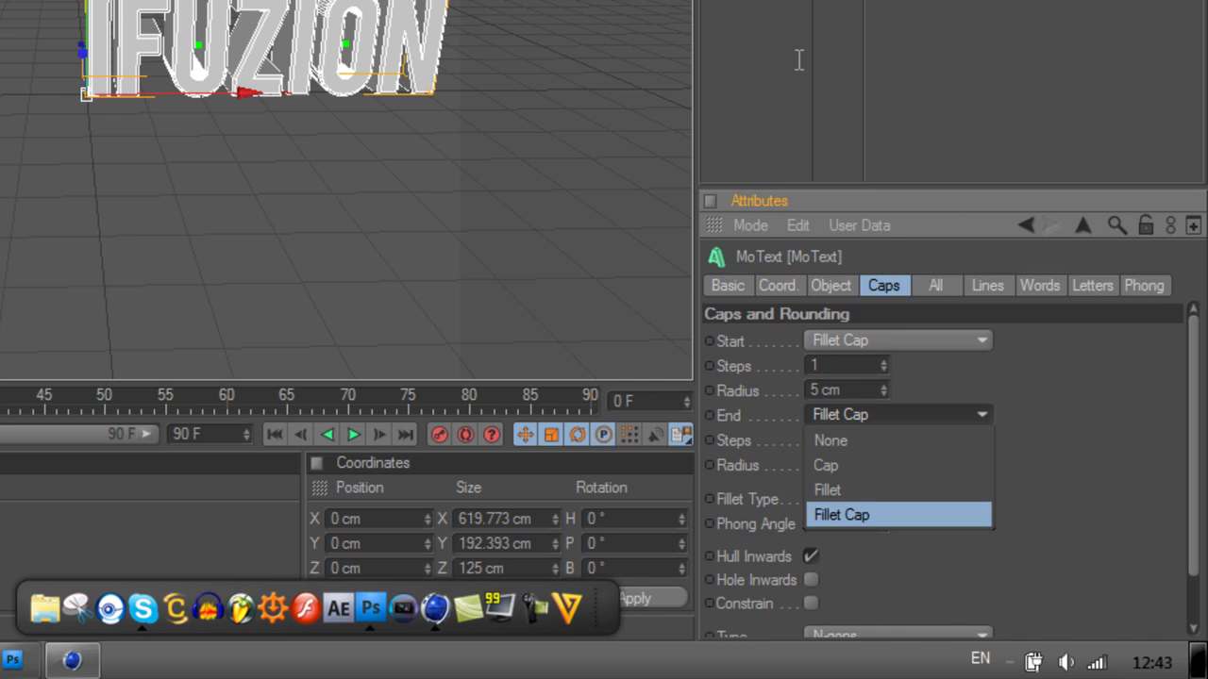
# - Set the fillet radius of the start and end caps to 3 cm
pyautogui.click(884, 394)
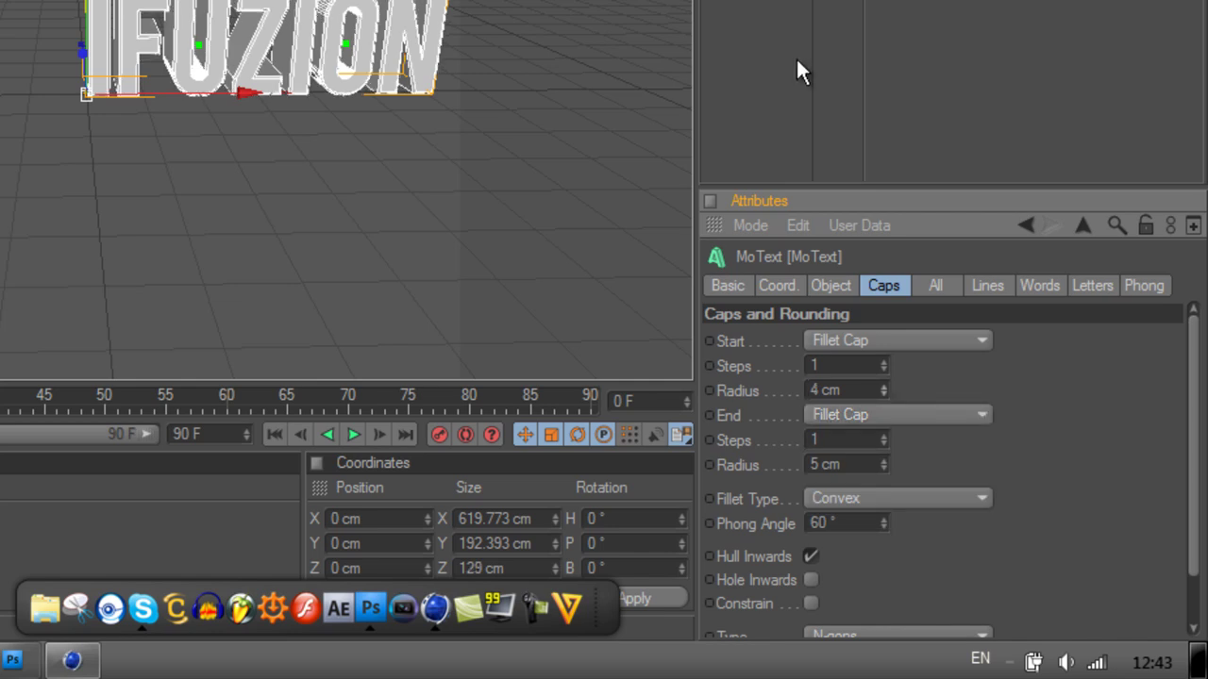
pyautogui.click(885, 394)
pyautogui.press('Down')
pyautogui.press('Down')
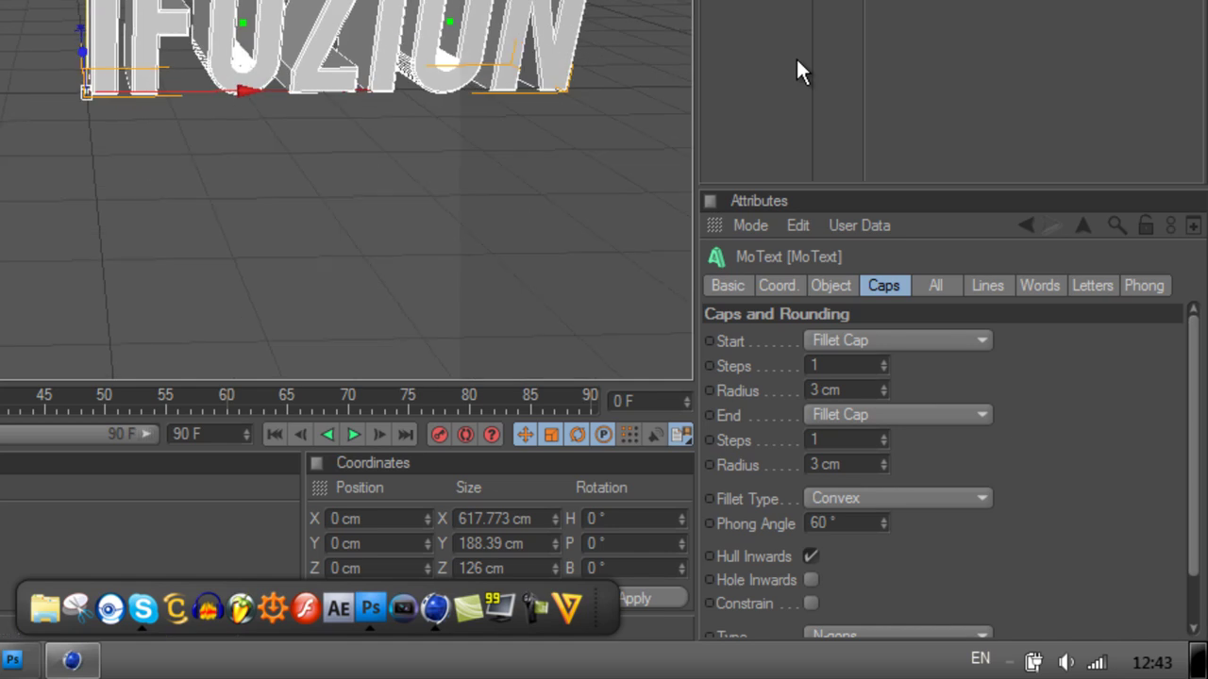
# - Move the filleted text object along the Z axis to about 23 cm, offsetting it from its duplicate
pyautogui.moveTo(82, 52); pyautogui.dragTo(81, 47)
pyautogui.moveTo(439, 312); pyautogui.dragTo(439, 312)
pyautogui.keyDown('alt'); pyautogui.moveTo(439, 312); pyautogui.dragTo(269, 373, button='middle'); pyautogui.keyUp('alt')
pyautogui.keyDown('alt'); pyautogui.moveTo(269, 373); pyautogui.dragTo(383, 373, button='right'); pyautogui.keyUp('alt')
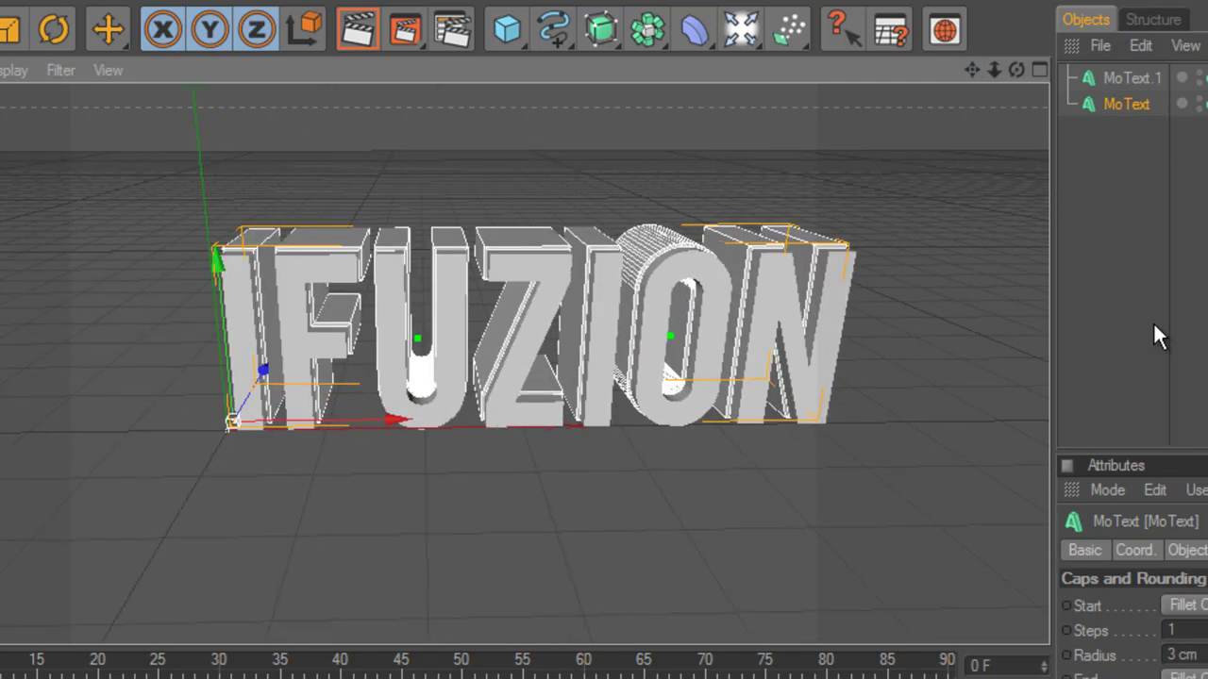
# - Create two new materials and make the first one pure white (RGB 255, 255, 255) with Specular turned off
pyautogui.doubleClick(330, 623)
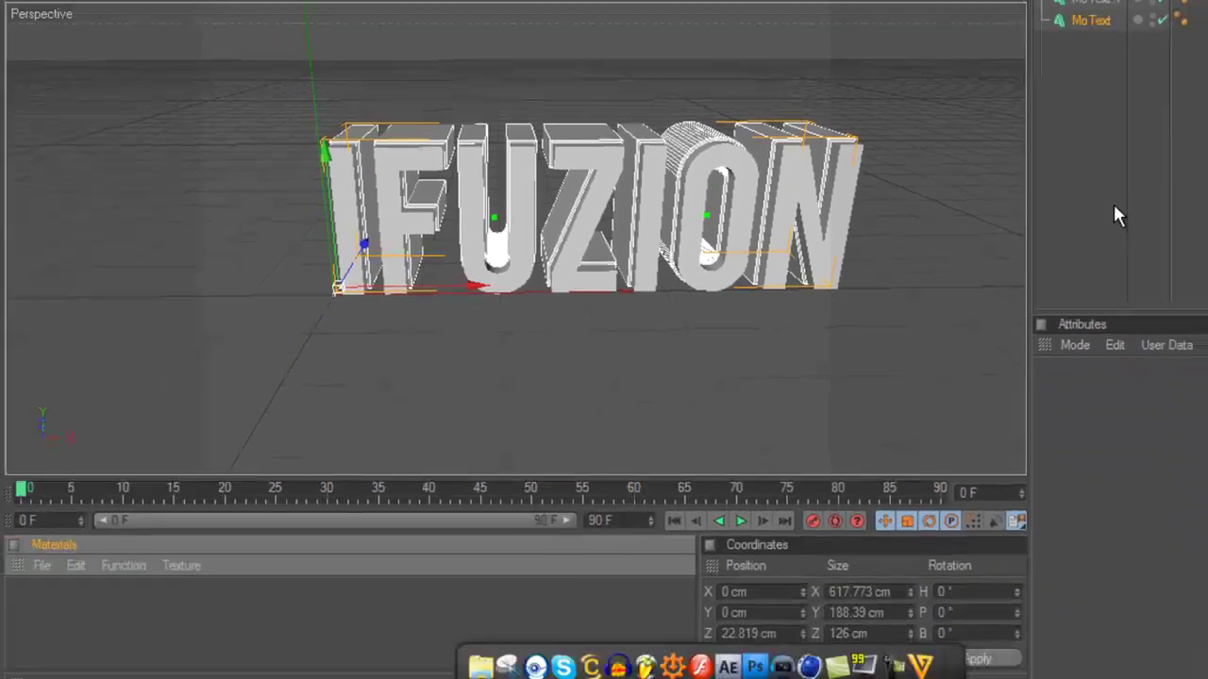
pyautogui.doubleClick(330, 576)
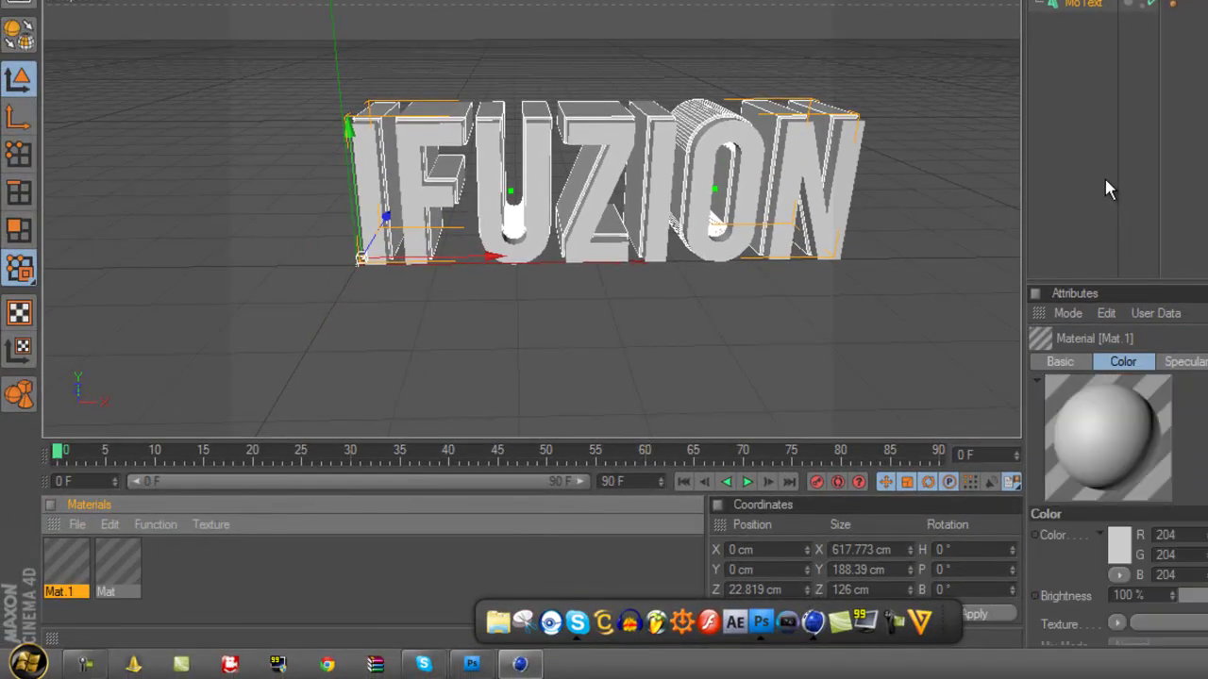
pyautogui.doubleClick(118, 562)
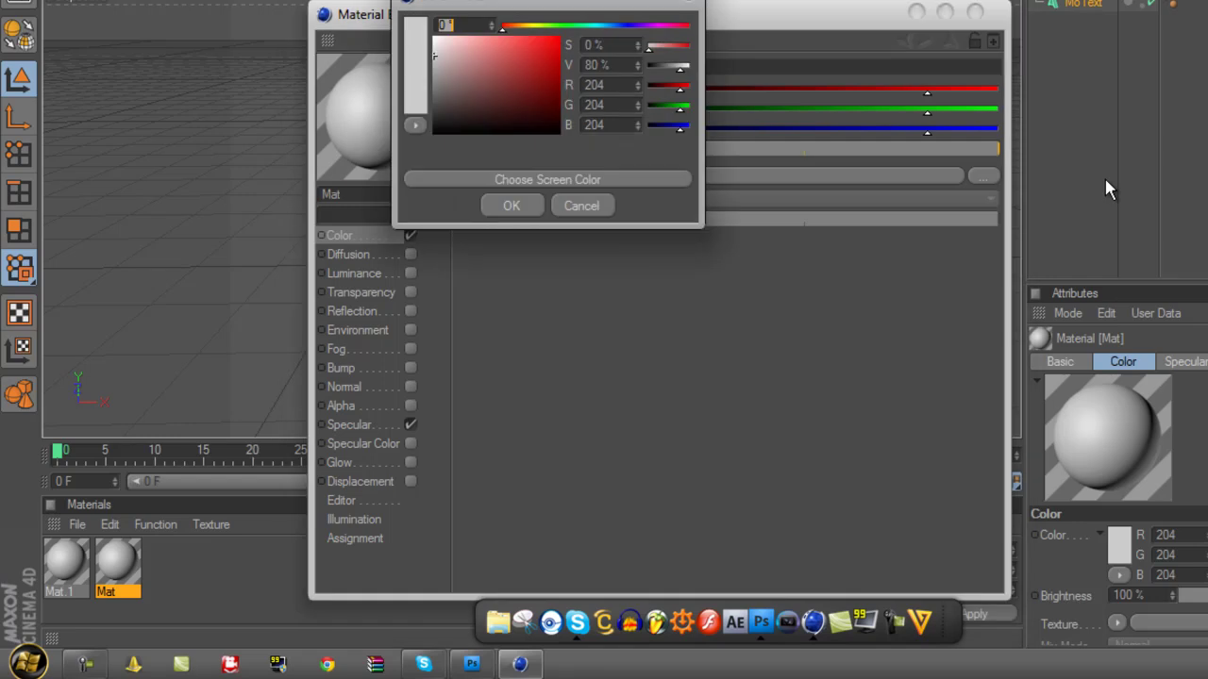
pyautogui.moveTo(440, 44); pyautogui.dragTo(434, 36)
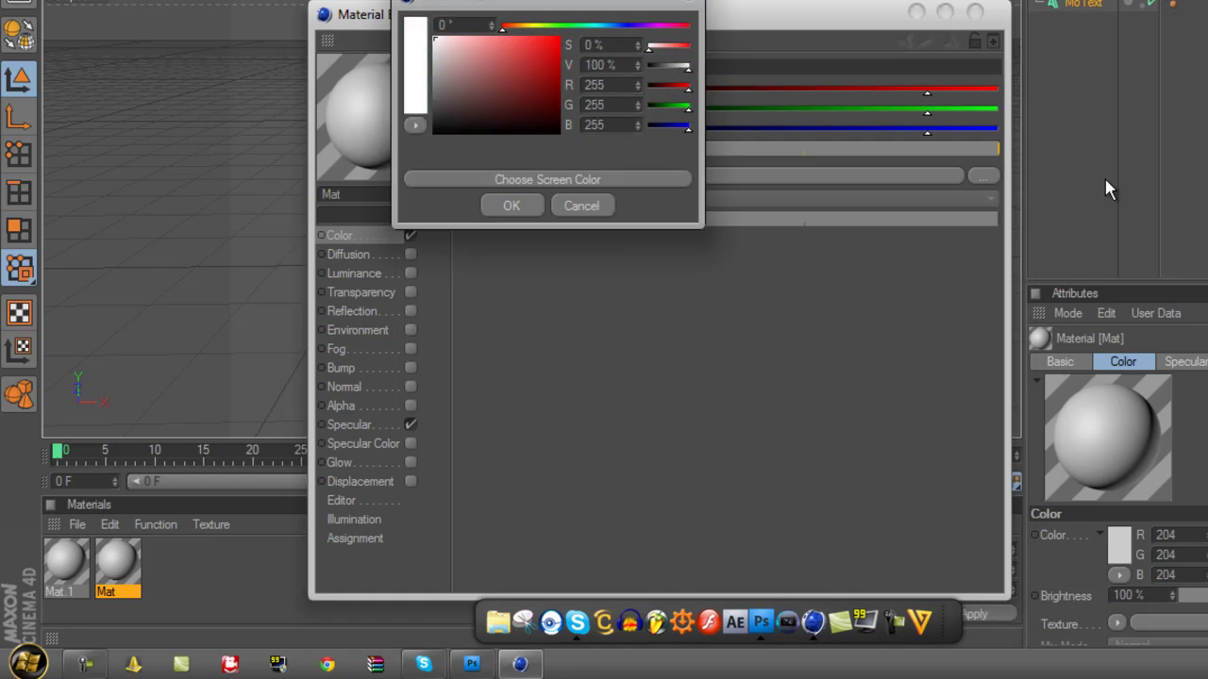
pyautogui.click(511, 206)
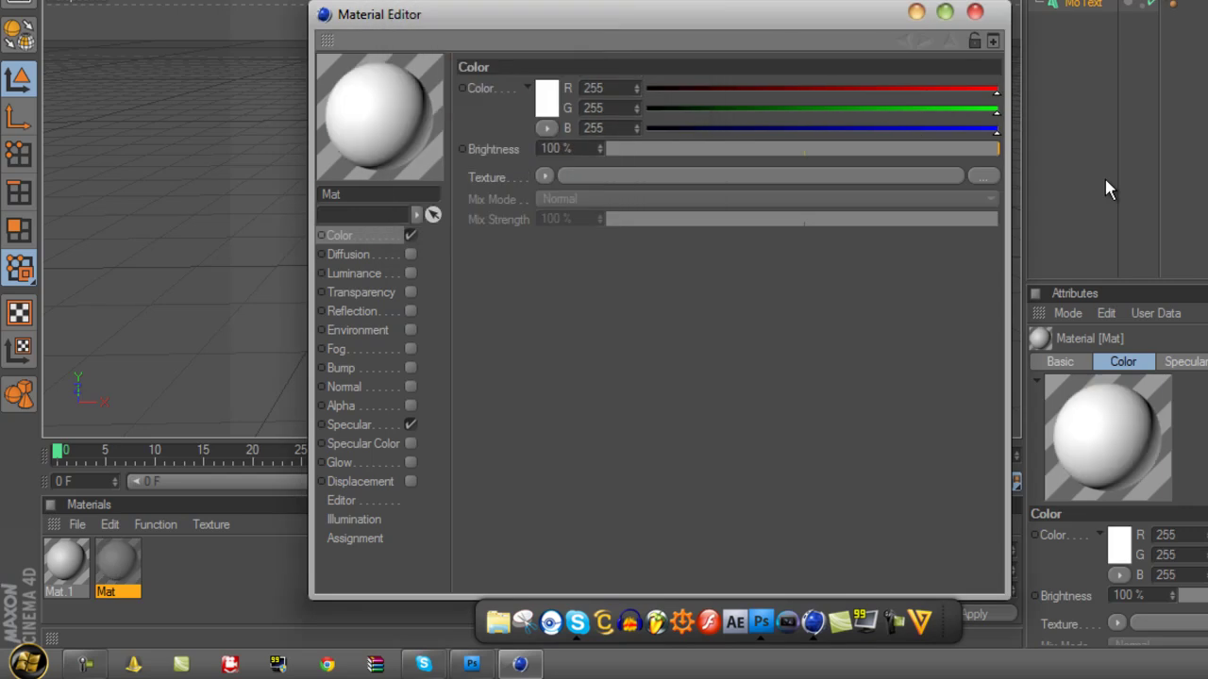
pyautogui.click(410, 424)
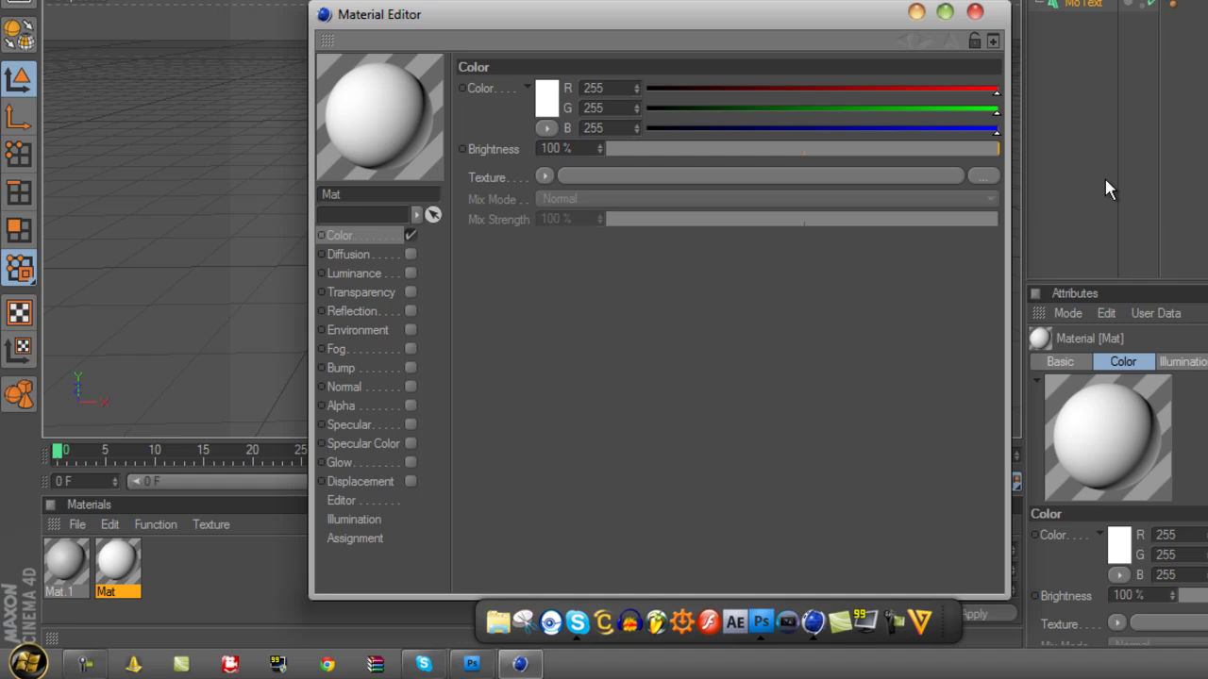
pyautogui.click(975, 13)
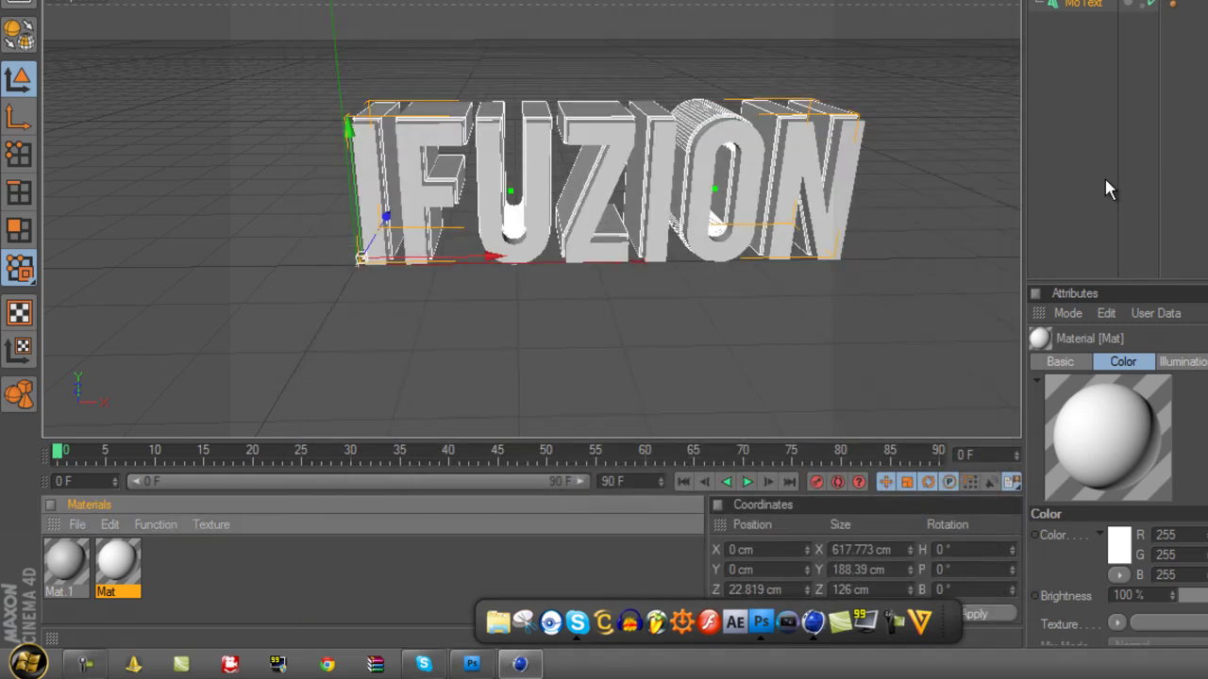
# - Color the second material bright blue (RGB 0, 89, 255) and turn off its Specular channel
pyautogui.doubleClick(66, 563)
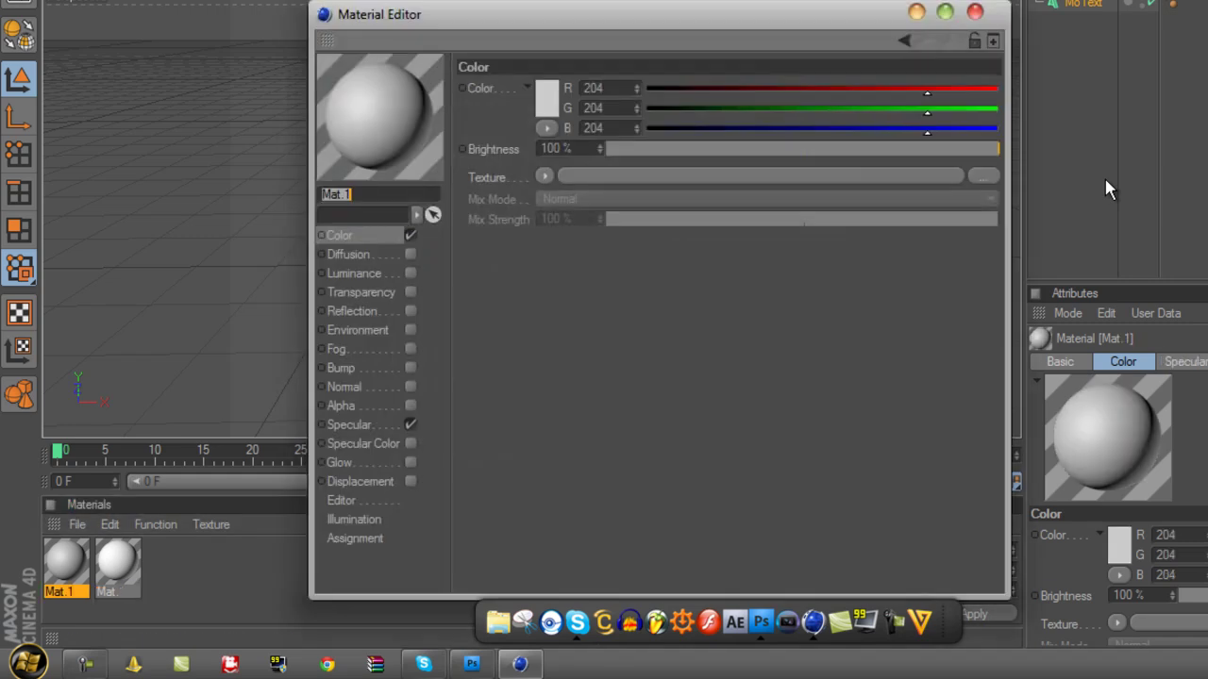
pyautogui.click(548, 98)
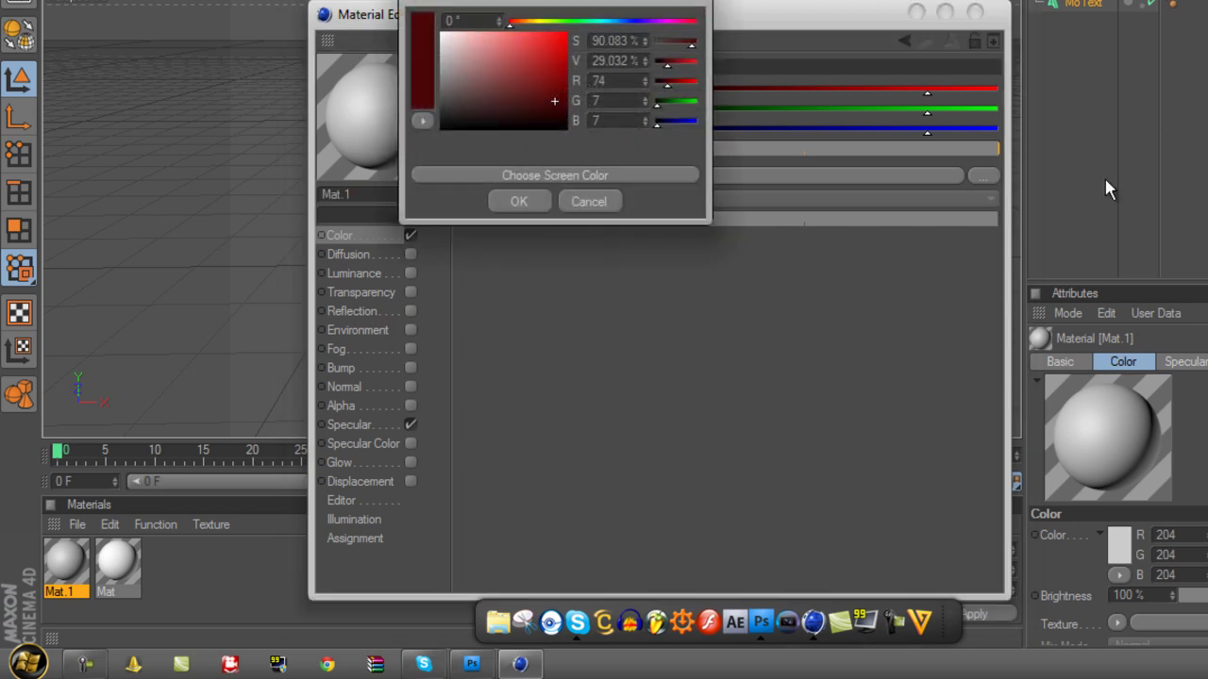
pyautogui.click(627, 22)
pyautogui.moveTo(555, 101)
pyautogui.mouseDown()
pyautogui.moveTo(567, 76)
pyautogui.moveTo(567, 99)
pyautogui.moveTo(567, 33)
pyautogui.mouseUp()
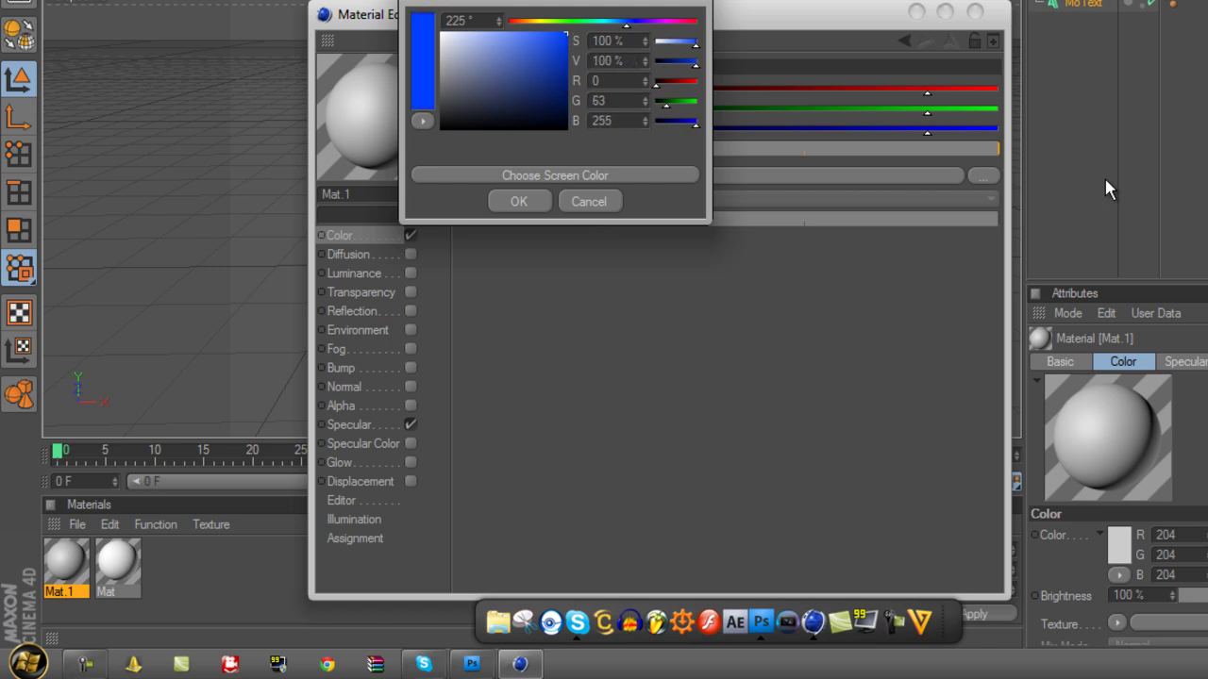
pyautogui.moveTo(627, 22); pyautogui.dragTo(623, 22)
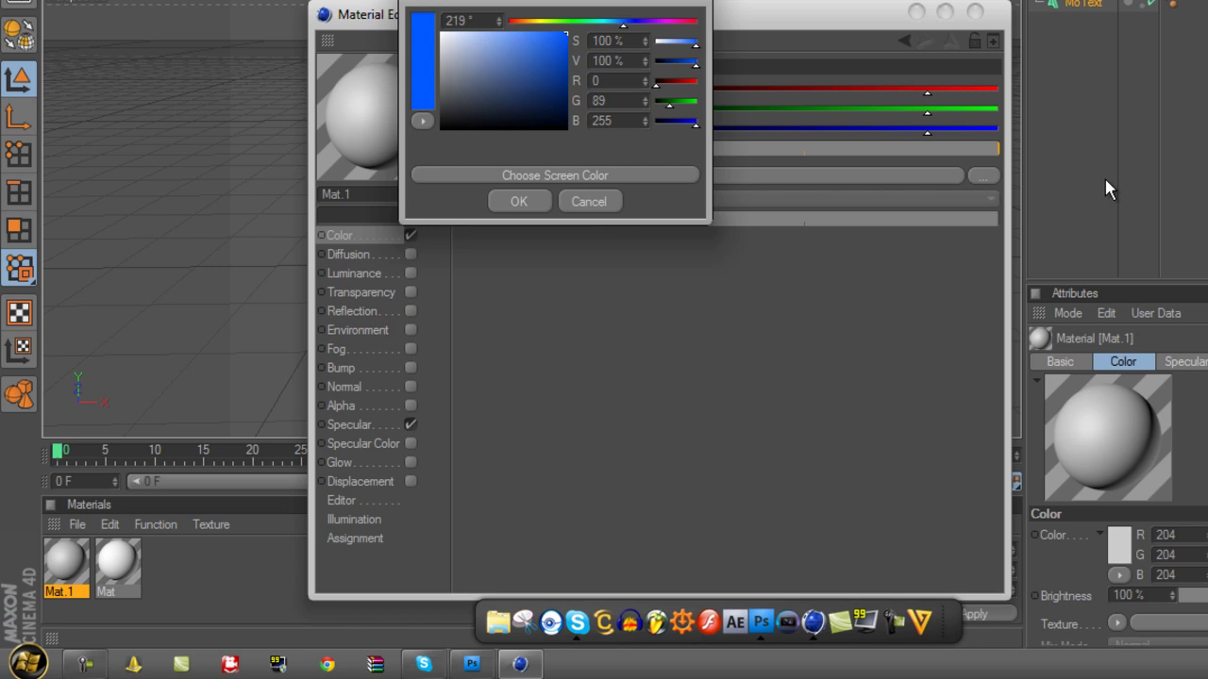
pyautogui.press('Return')
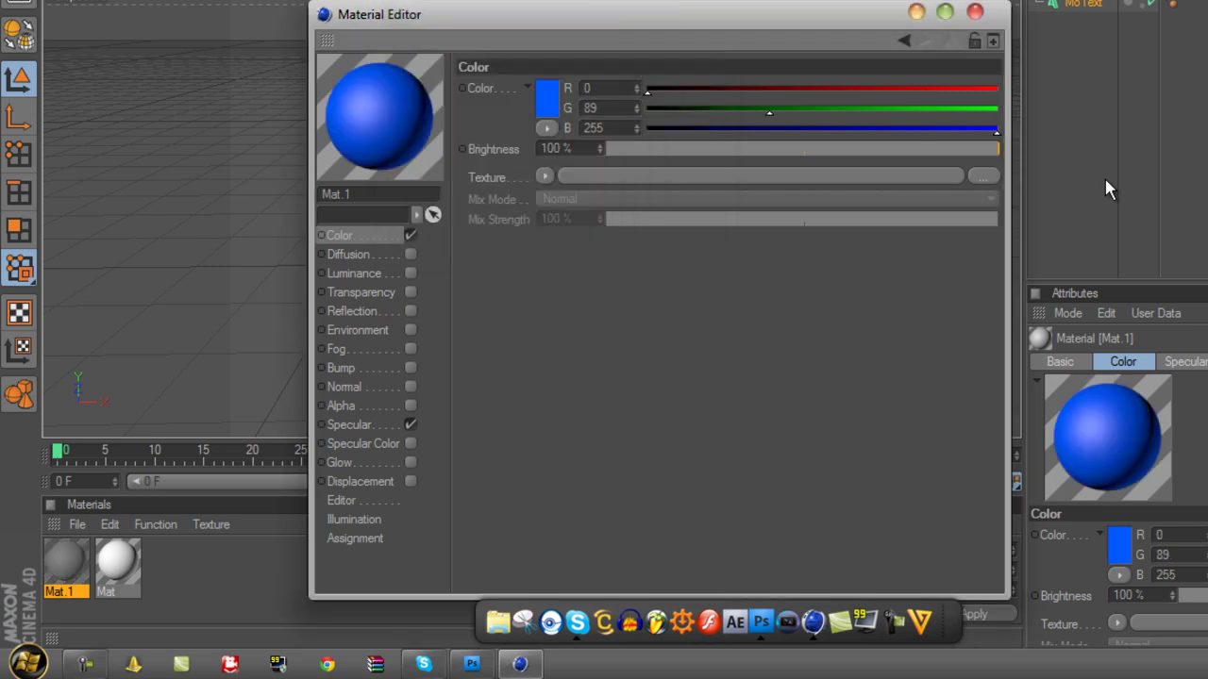
pyautogui.click(410, 424)
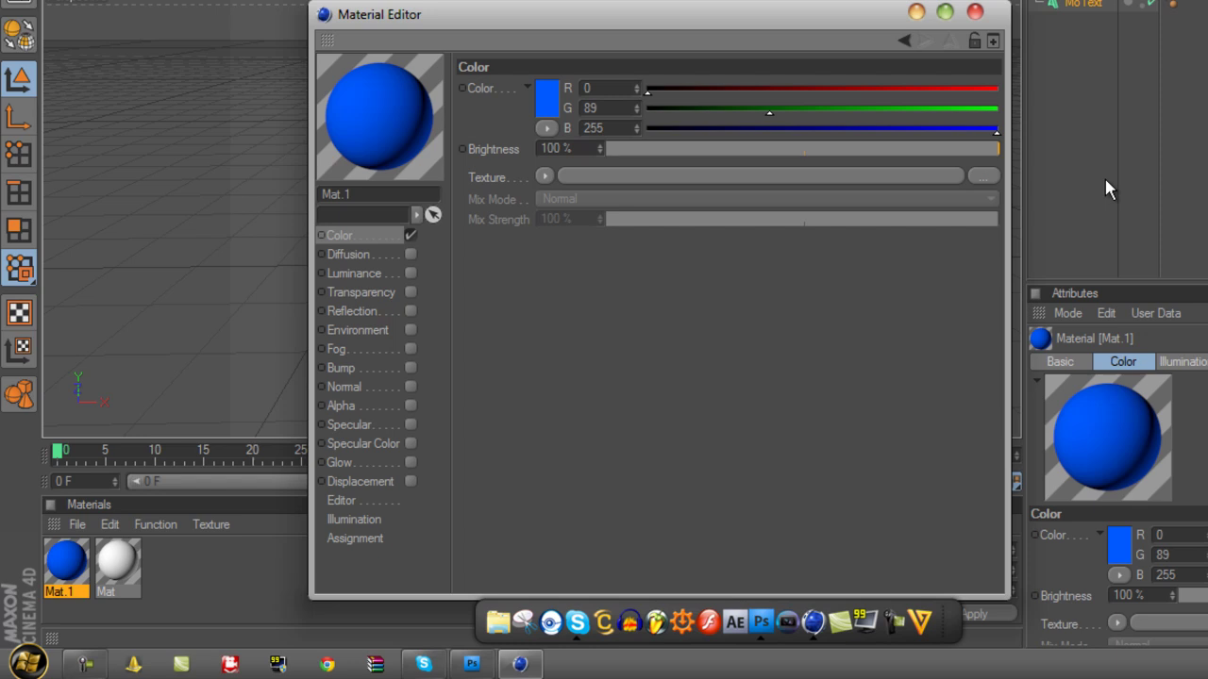
pyautogui.click(975, 11)
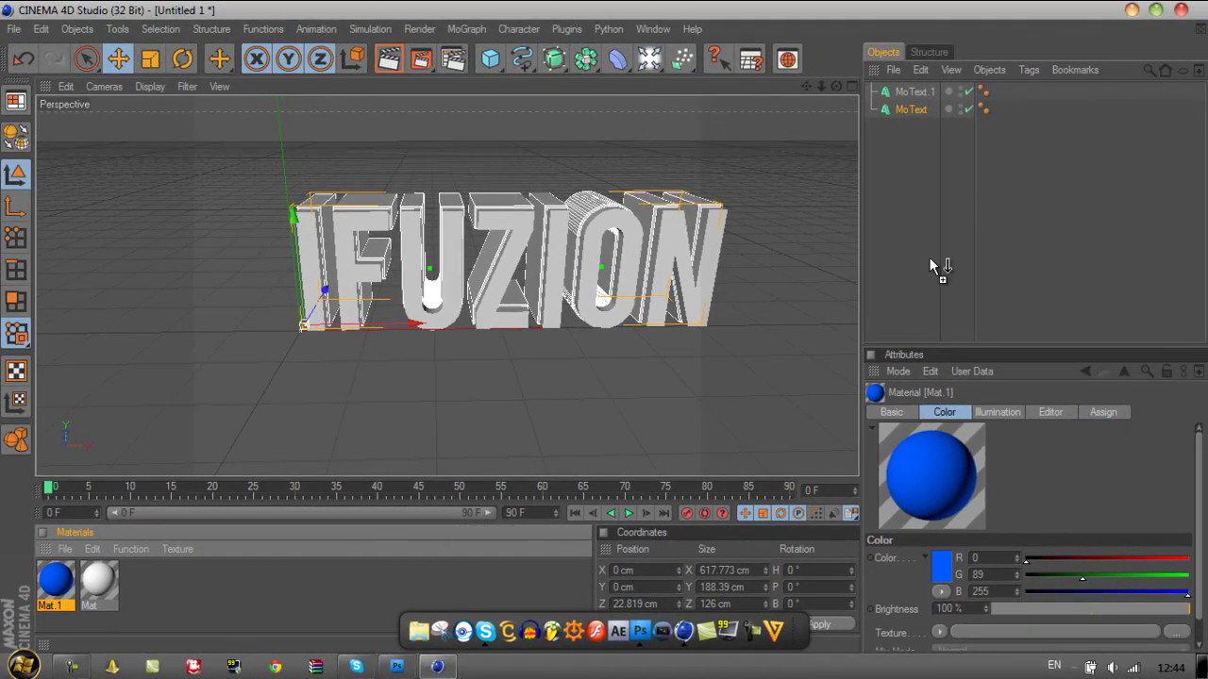
# - Apply the white material to the MoText object and the blue material to MoText.1
pyautogui.moveTo(929, 266); pyautogui.dragTo(911, 110)
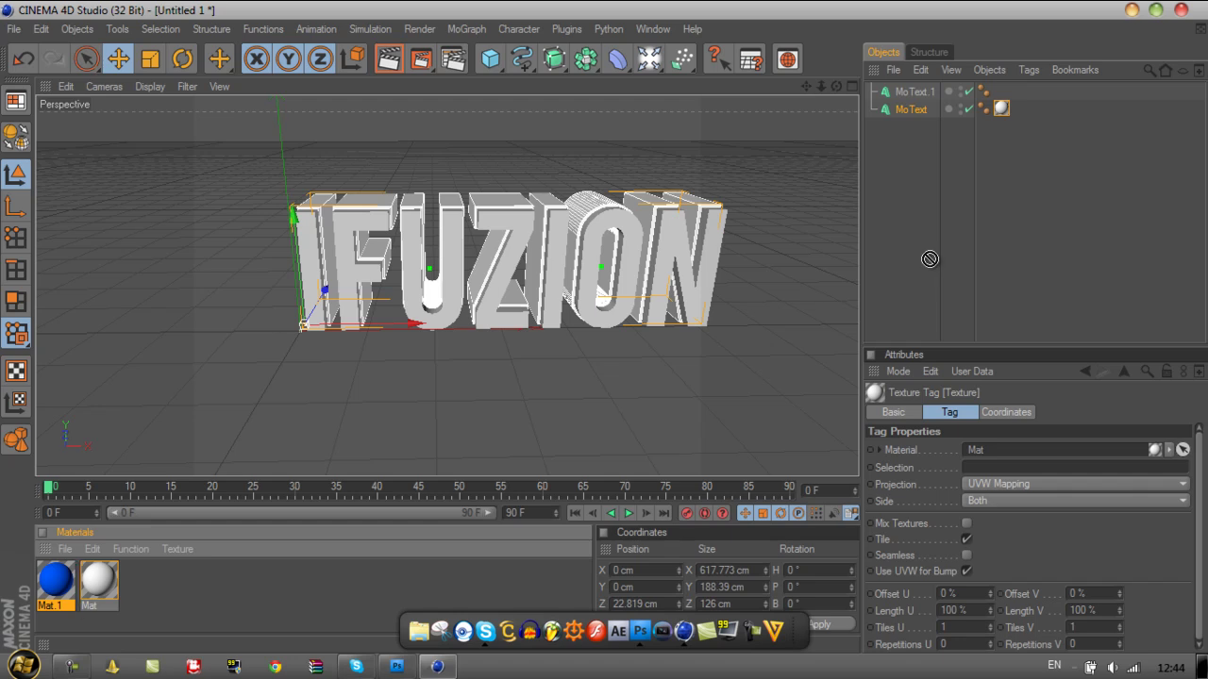
pyautogui.moveTo(930, 266); pyautogui.dragTo(930, 267)
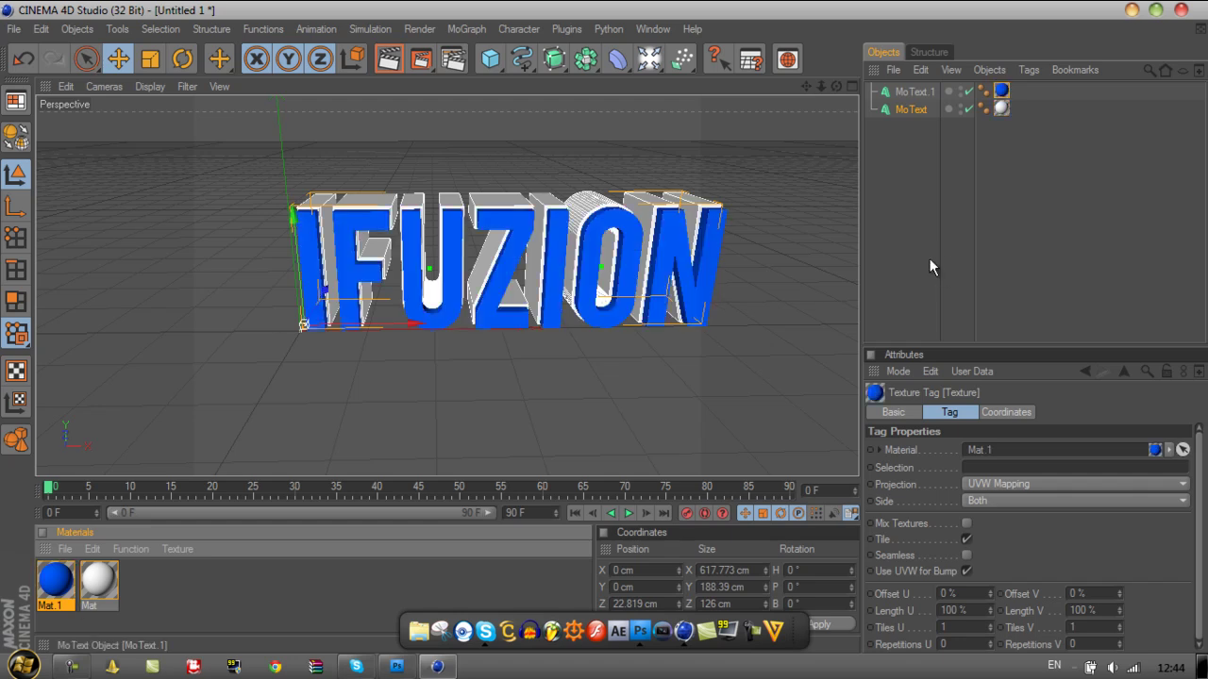
# - Add a light and move it above and in front of the text, to about X 365, Y 317, Z -342 cm
pyautogui.moveTo(805, 86)
pyautogui.mouseDown()
pyautogui.moveTo(703, 104)
pyautogui.moveTo(741, 102)
pyautogui.mouseUp()
pyautogui.click(650, 60)
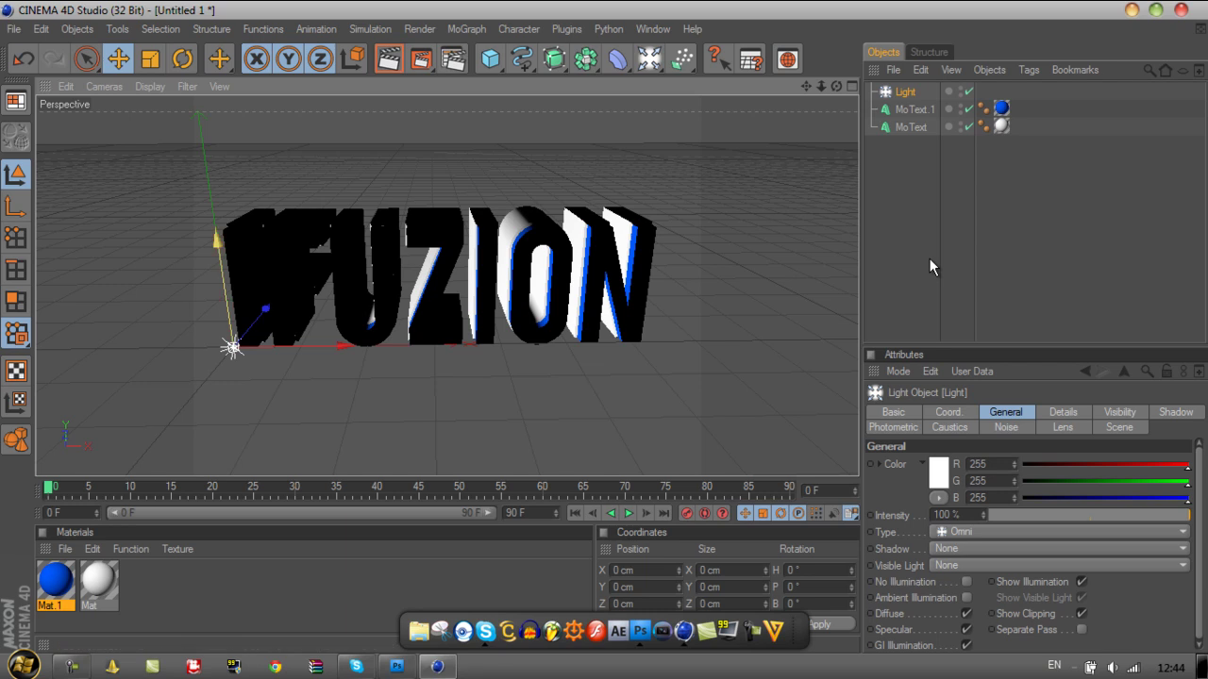
pyautogui.moveTo(216, 240); pyautogui.dragTo(205, 164)
pyautogui.moveTo(257, 249); pyautogui.dragTo(243, 265)
pyautogui.moveTo(188, 175); pyautogui.dragTo(173, 88)
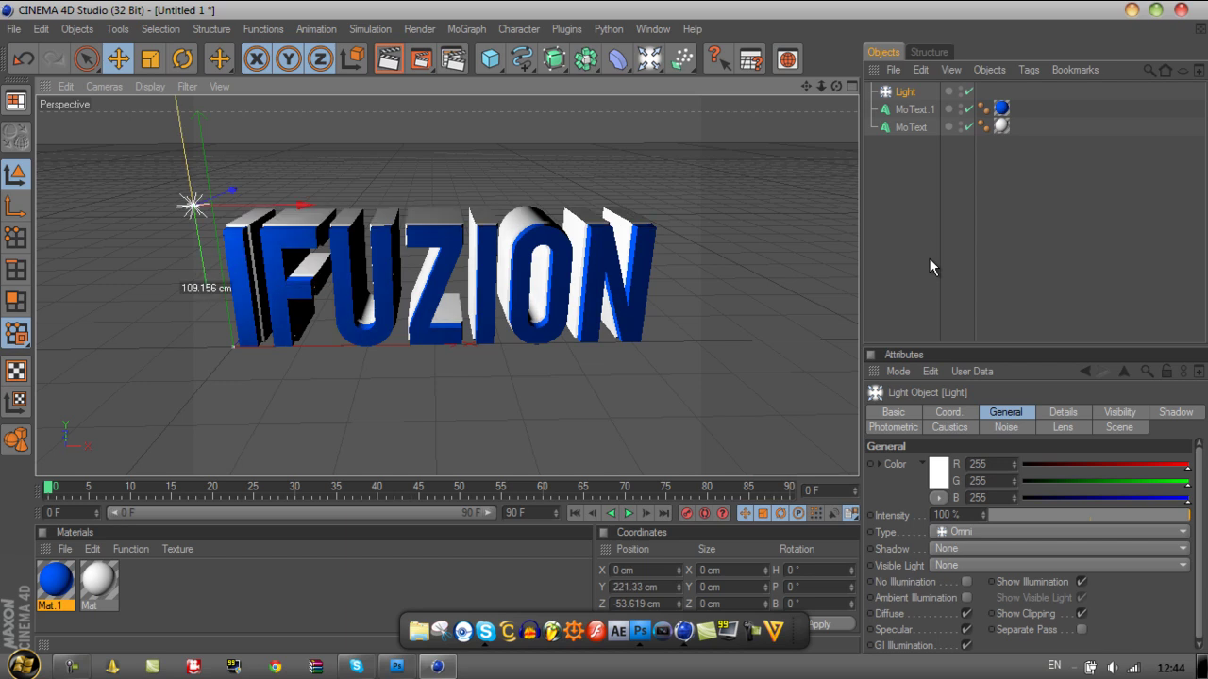
pyautogui.moveTo(304, 204)
pyautogui.mouseDown()
pyautogui.moveTo(517, 202)
pyautogui.moveTo(481, 202)
pyautogui.moveTo(484, 104)
pyautogui.moveTo(480, 125)
pyautogui.moveTo(524, 136)
pyautogui.mouseUp()
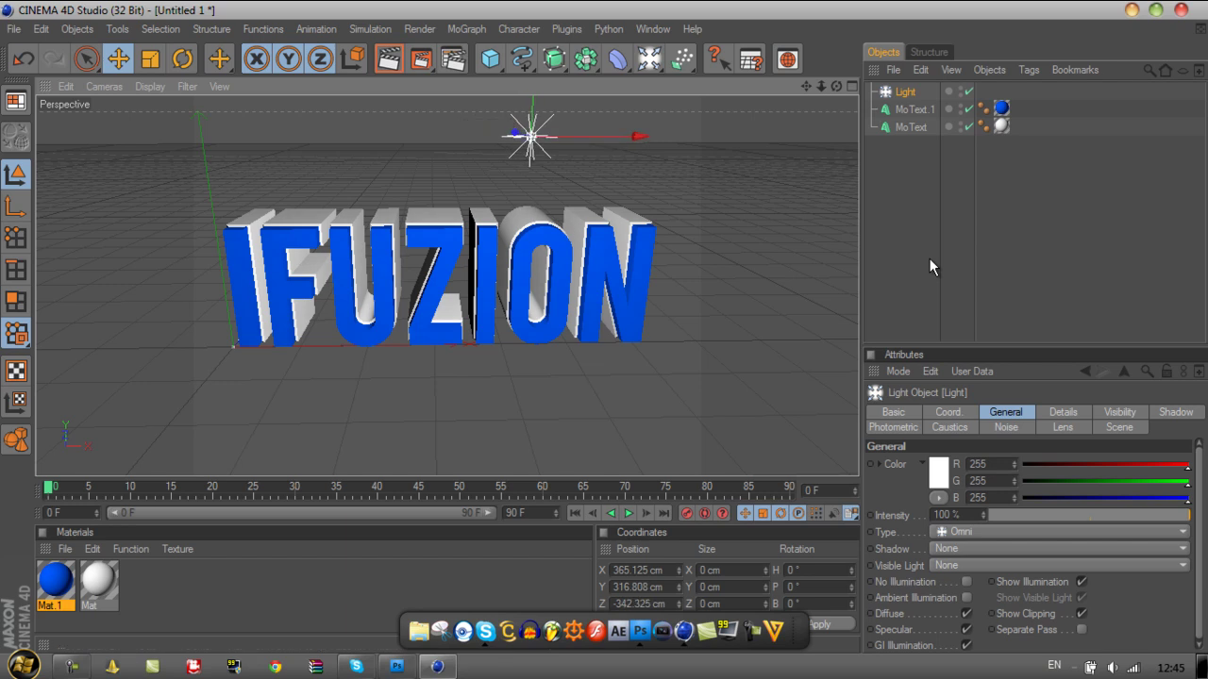
# - Add a second light and raise it to about 368 cm on the Y axis
pyautogui.click(649, 59)
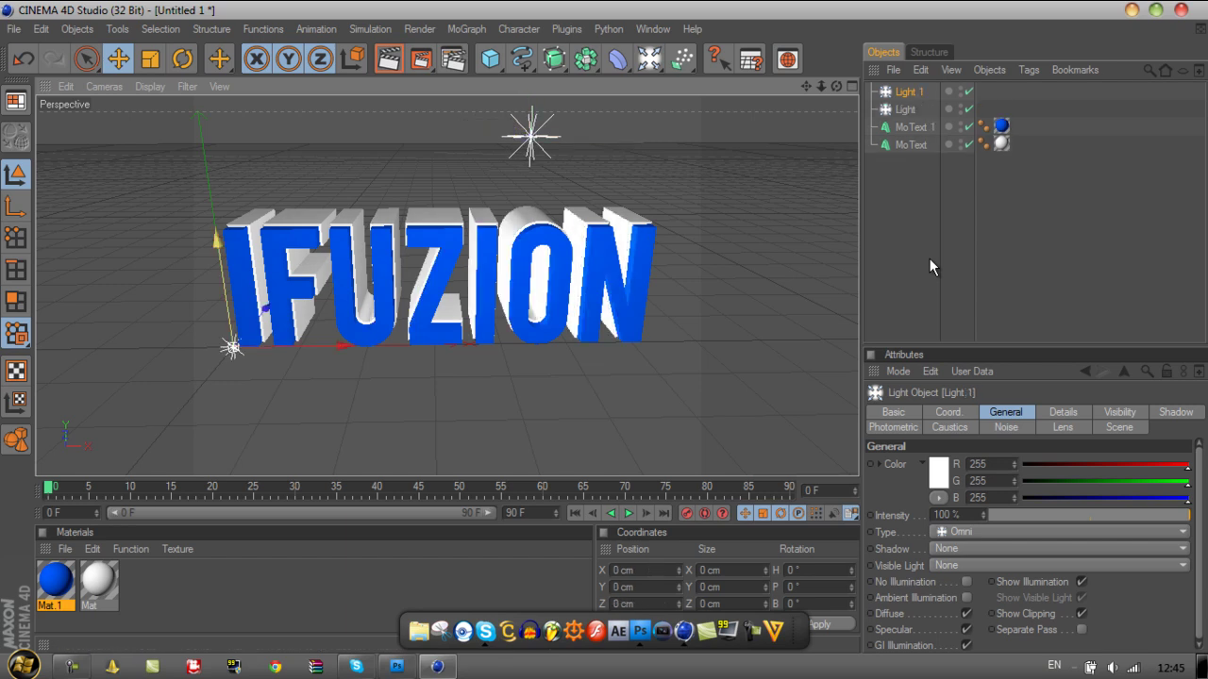
pyautogui.moveTo(217, 236); pyautogui.dragTo(213, 9)
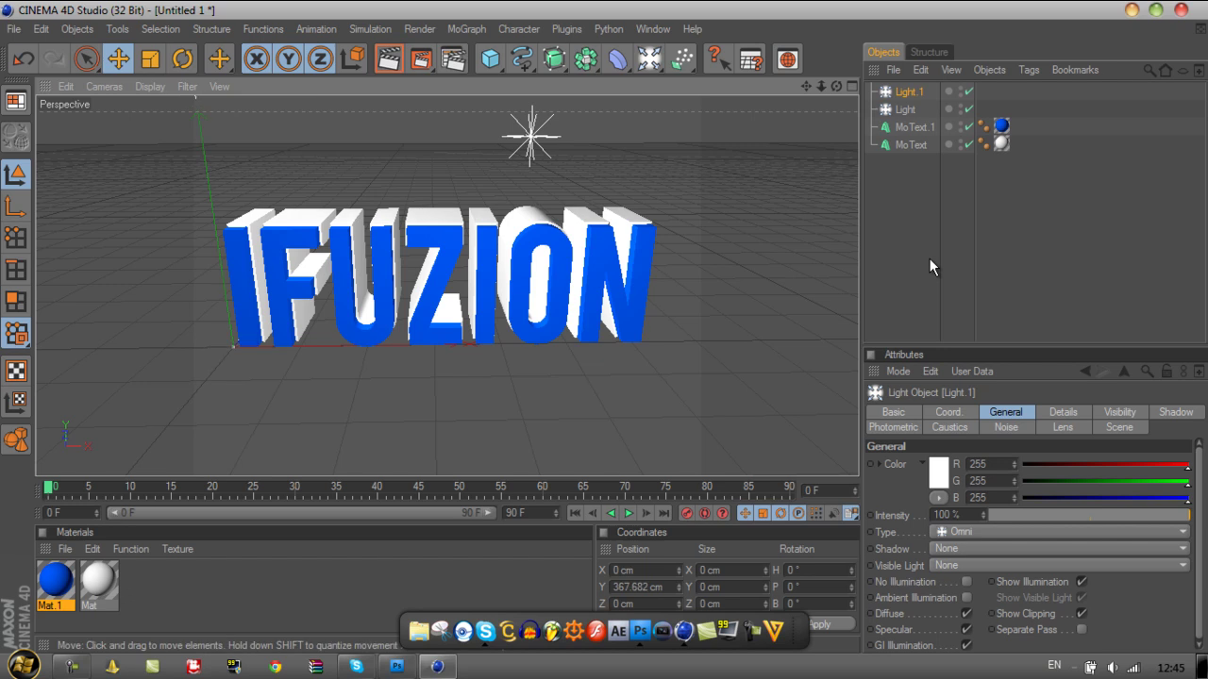
# - Frame the text from a lower, more frontal angle and set the render output to the 1280 x 1024 screen preset
pyautogui.moveTo(806, 86)
pyautogui.mouseDown()
pyautogui.moveTo(806, 69)
pyautogui.moveTo(830, 68)
pyautogui.moveTo(814, 31)
pyautogui.mouseUp()
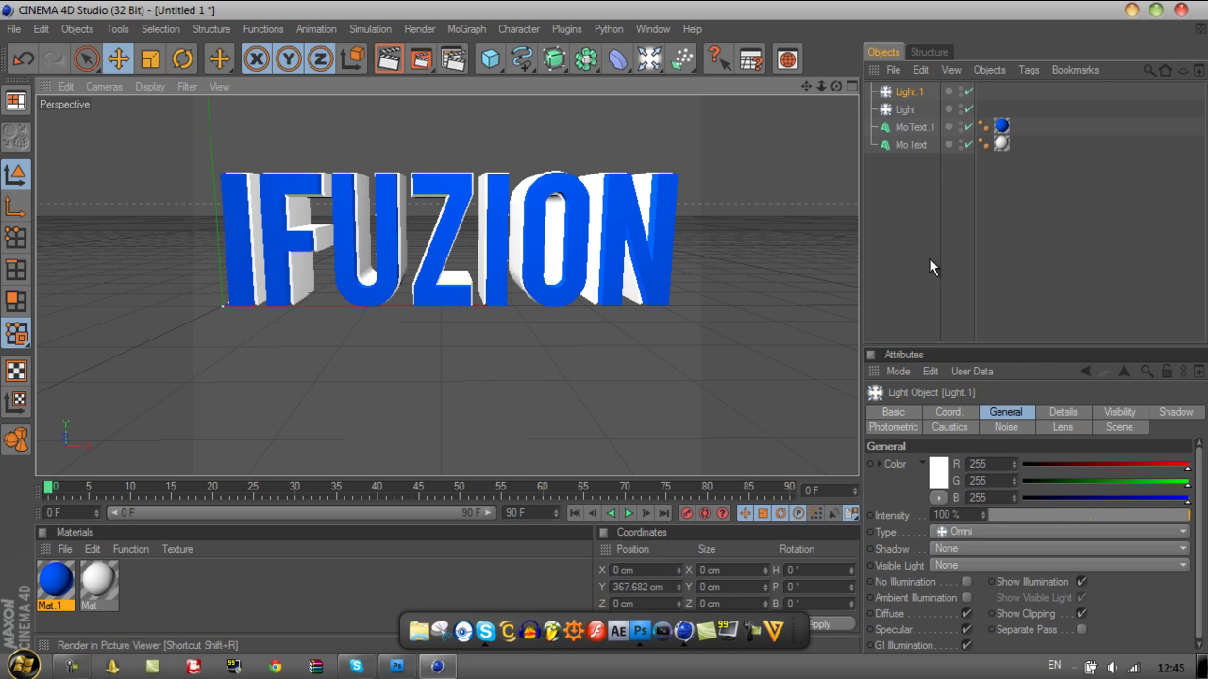
pyautogui.hotkey('ctrl', 'b')
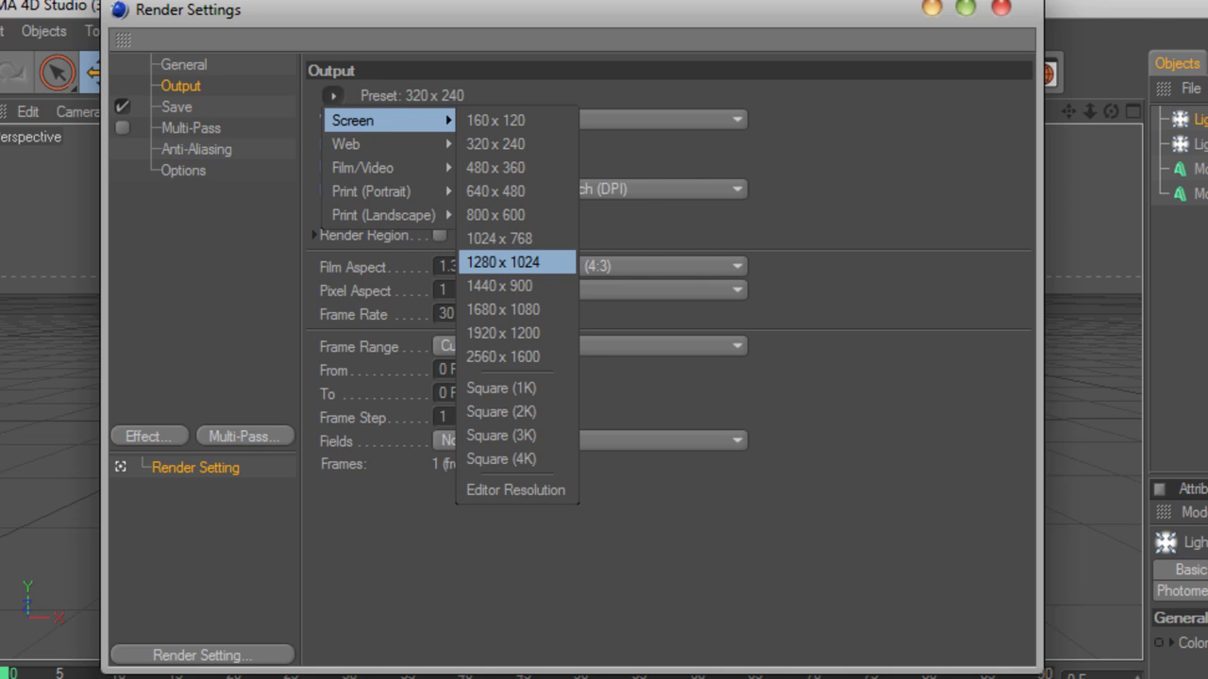
pyautogui.click(503, 261)
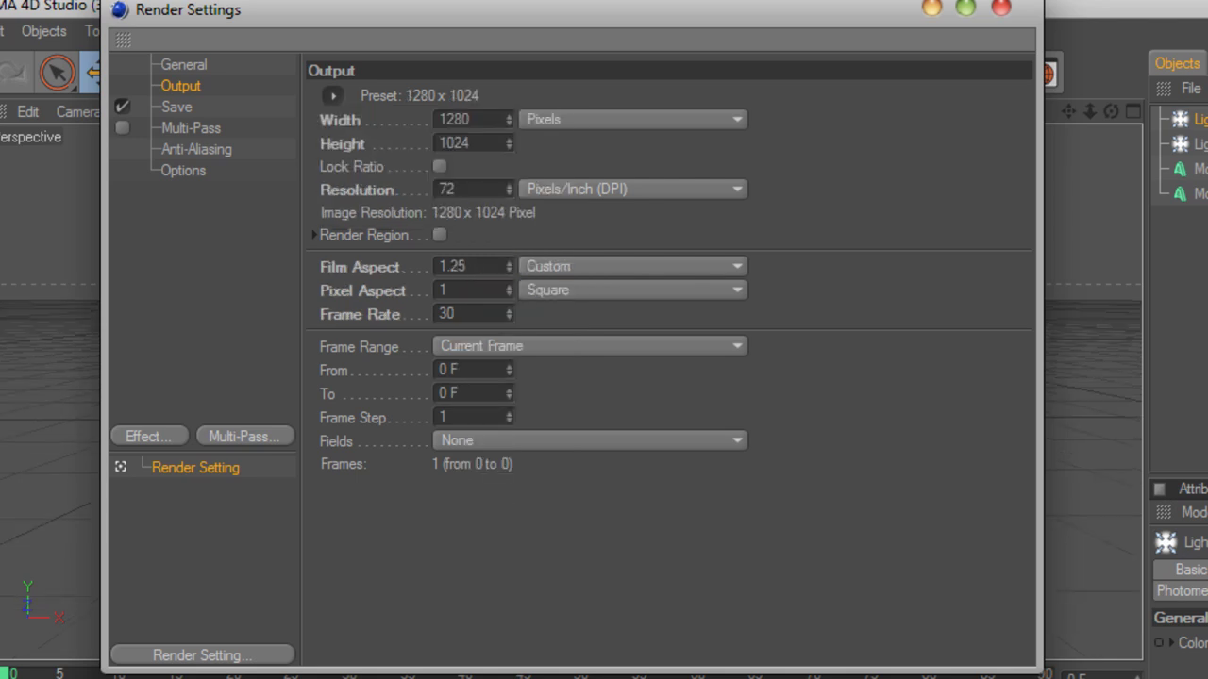
# - Set the render's save file to 1aa in the Pictures library
pyautogui.click(177, 106)
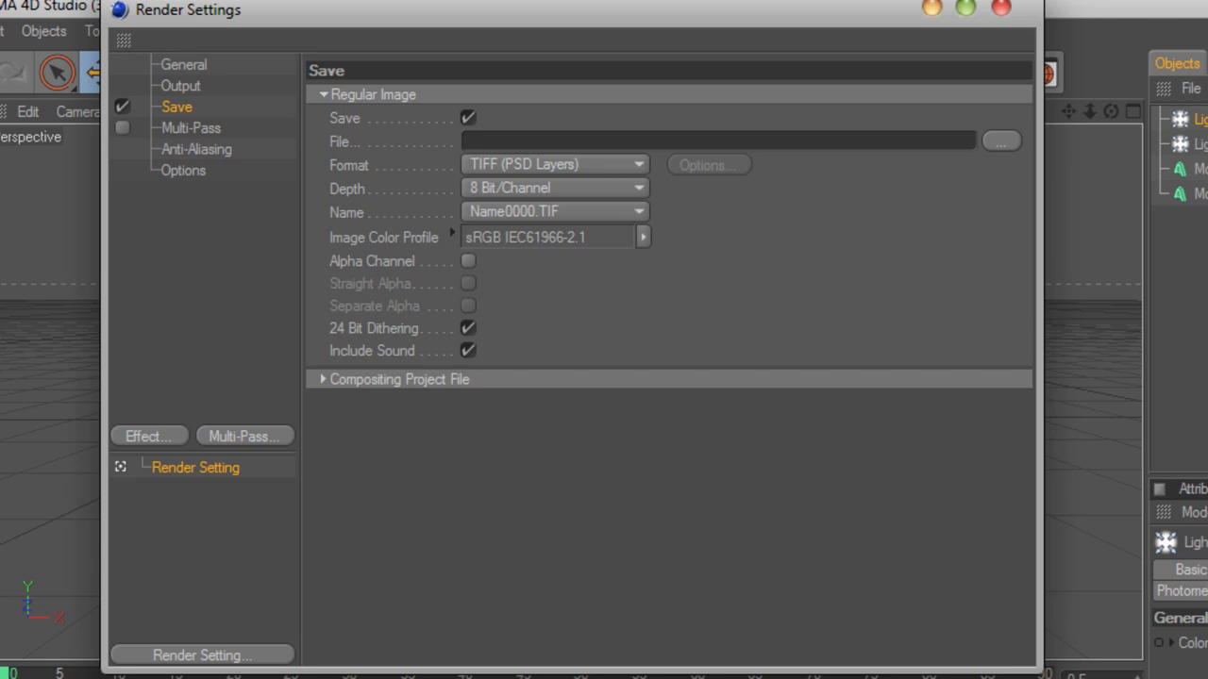
pyautogui.click(1001, 141)
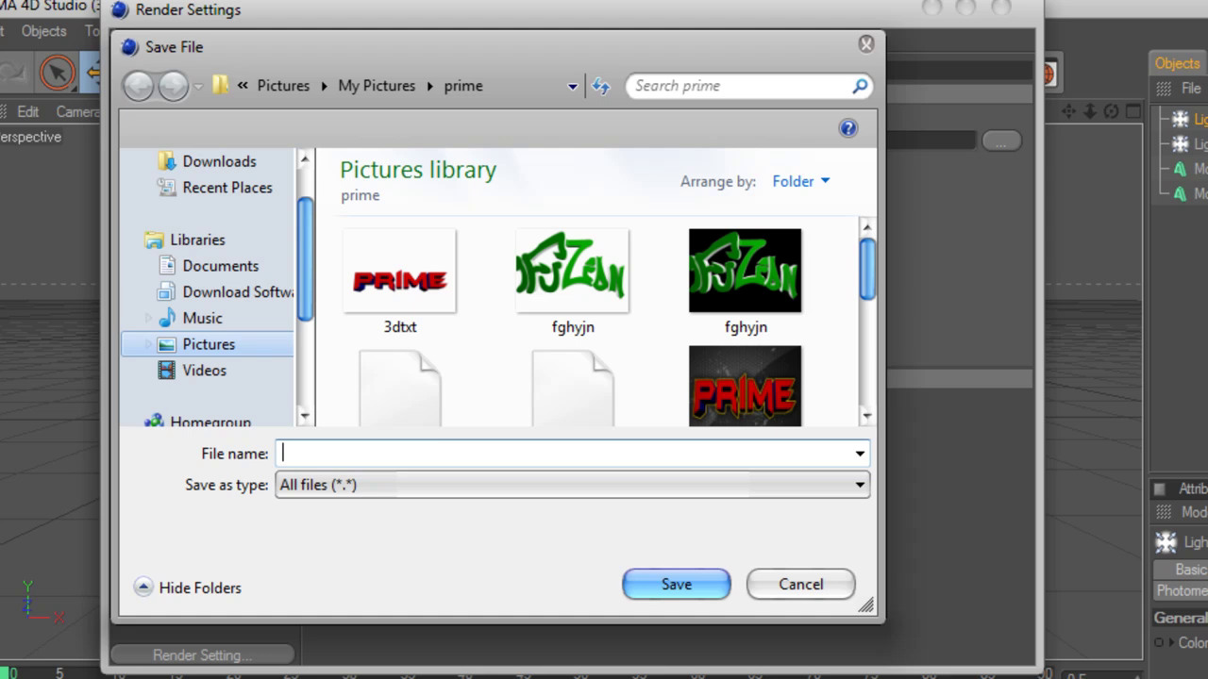
pyautogui.click(210, 371)
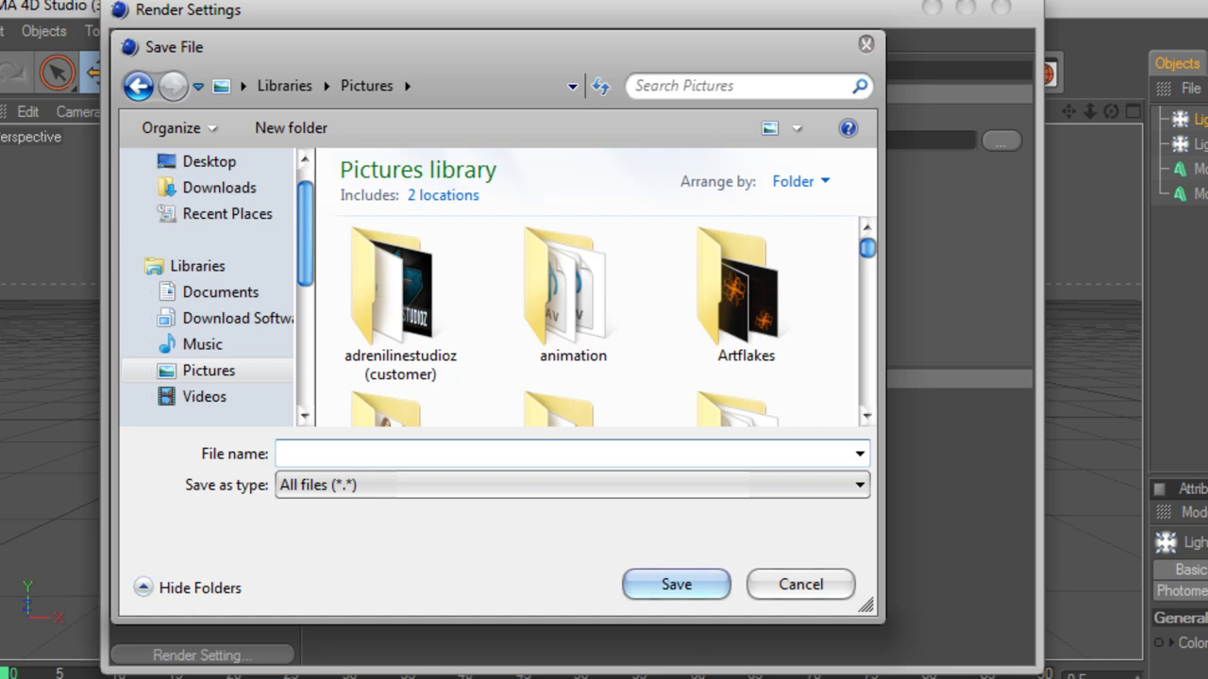
pyautogui.write('1aa')
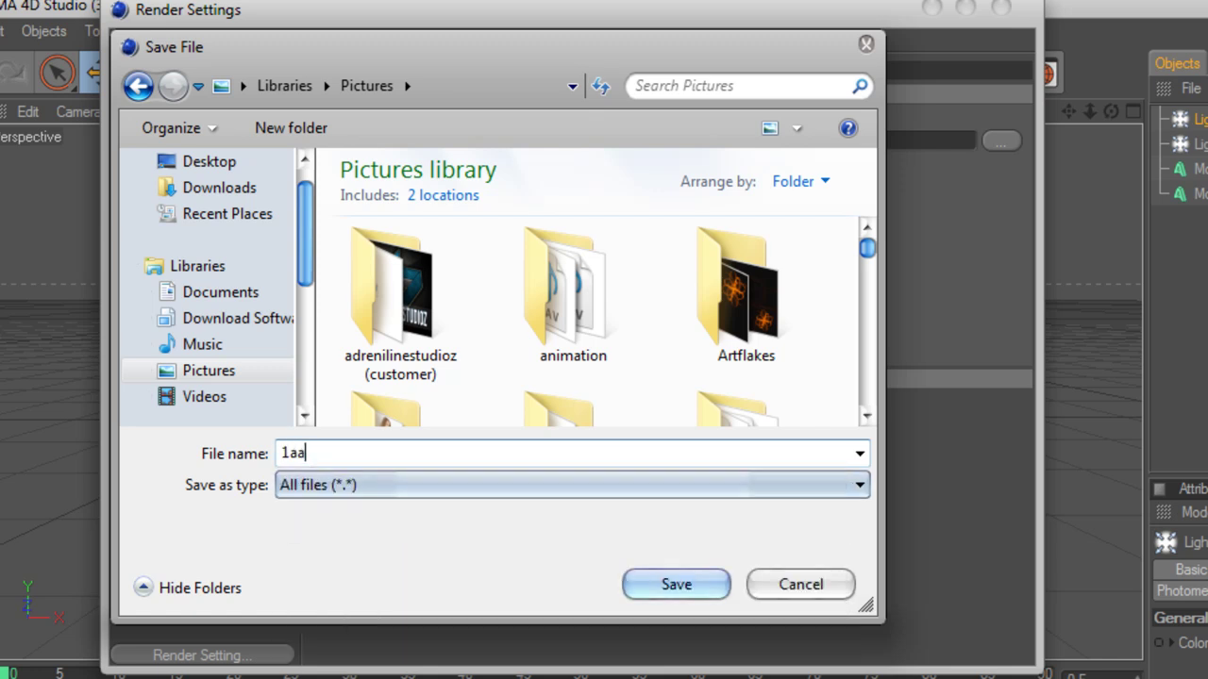
pyautogui.press('Return')
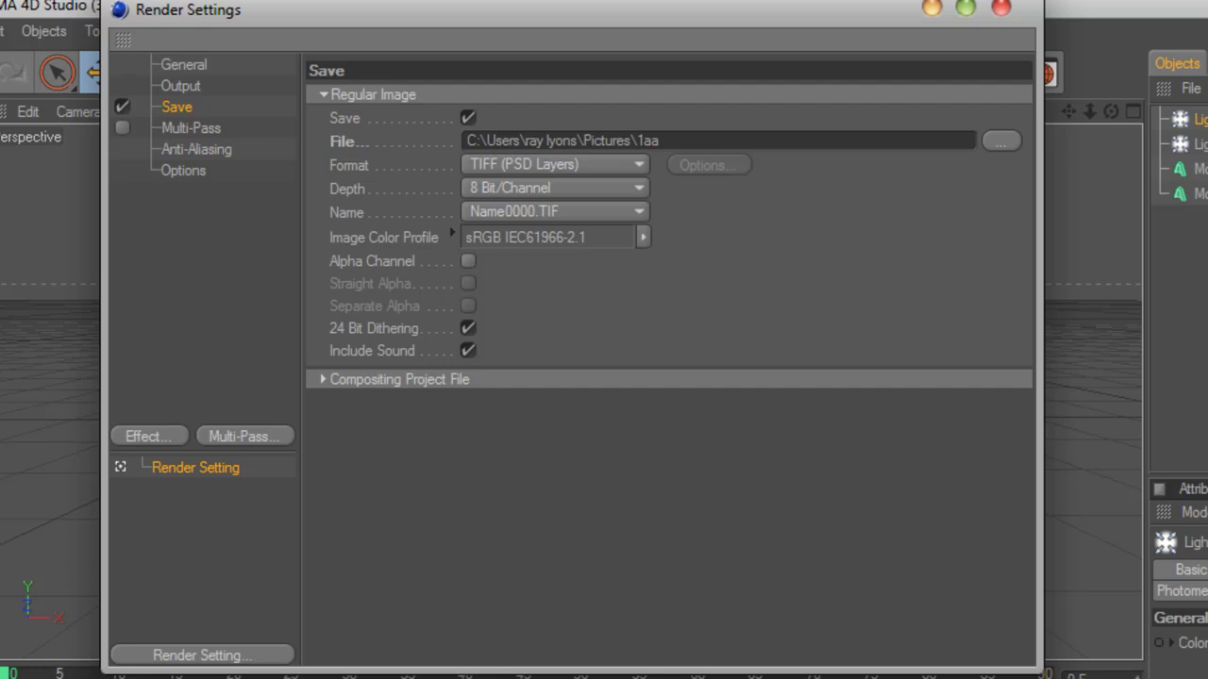
# - Enable the alpha channel for the saved render and set its format to PNG
pyautogui.click(468, 261)
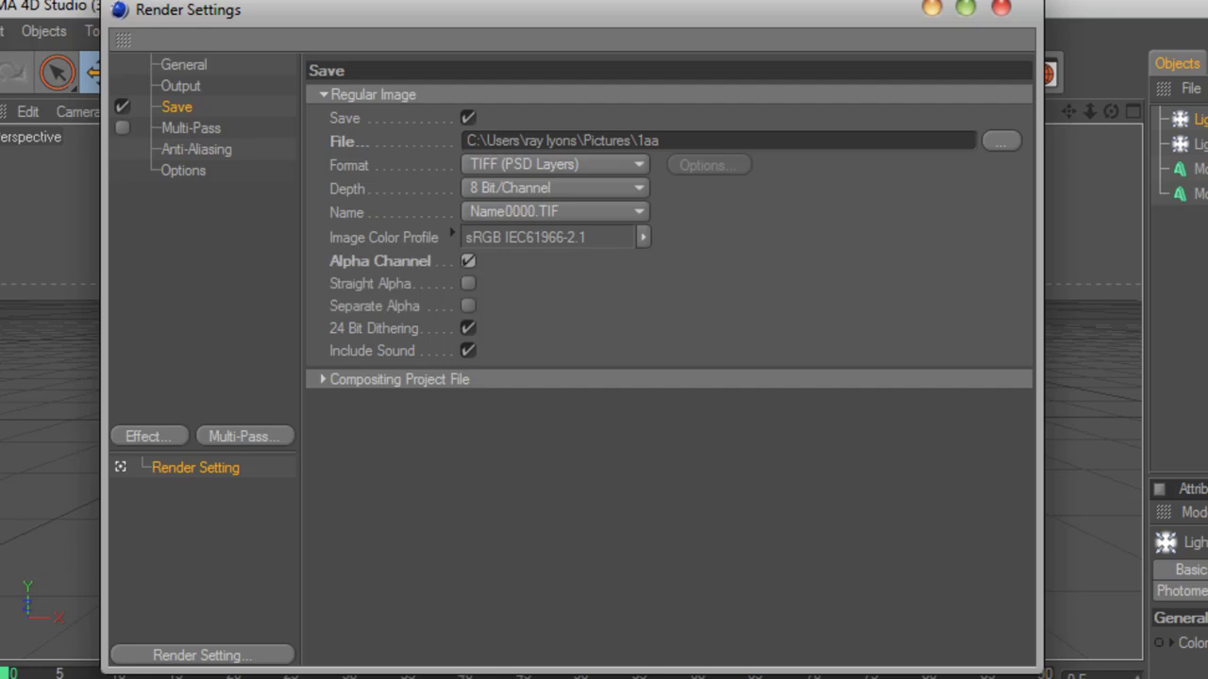
pyautogui.click(554, 164)
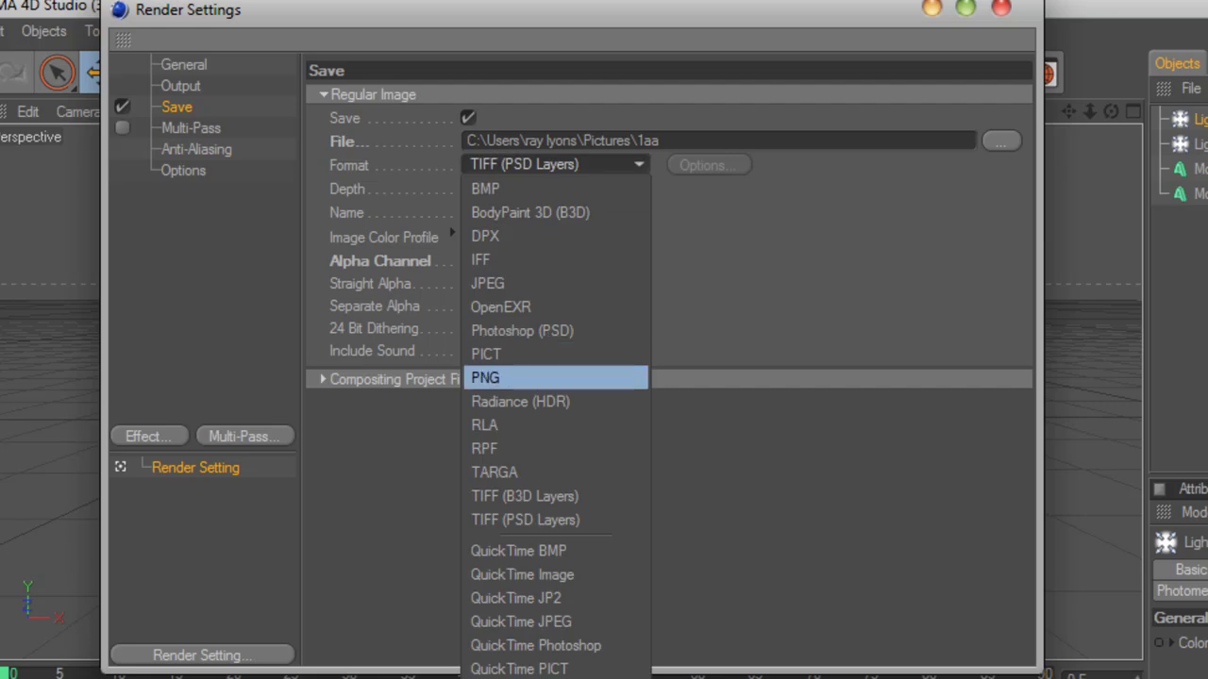
pyautogui.click(555, 378)
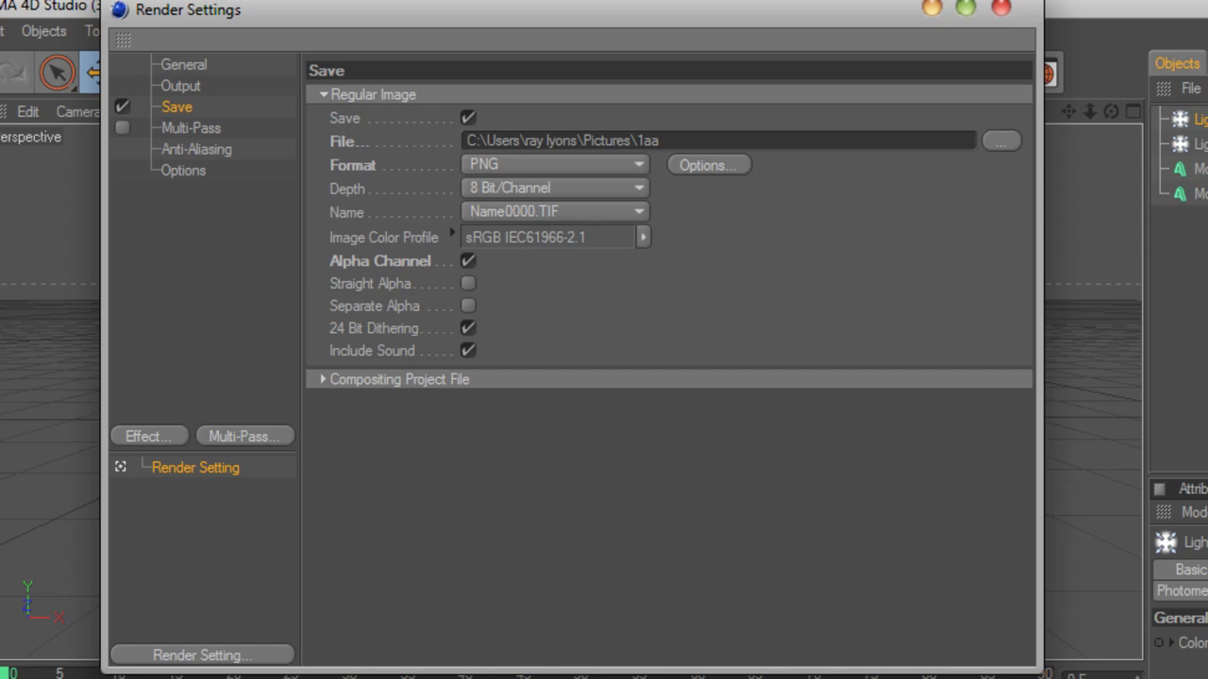
# - Add the Ambient Occlusion effect with a minimum ray length of 100 cm and a maximum ray length of 200 cm
pyautogui.click(144, 436)
pyautogui.click(256, 444)
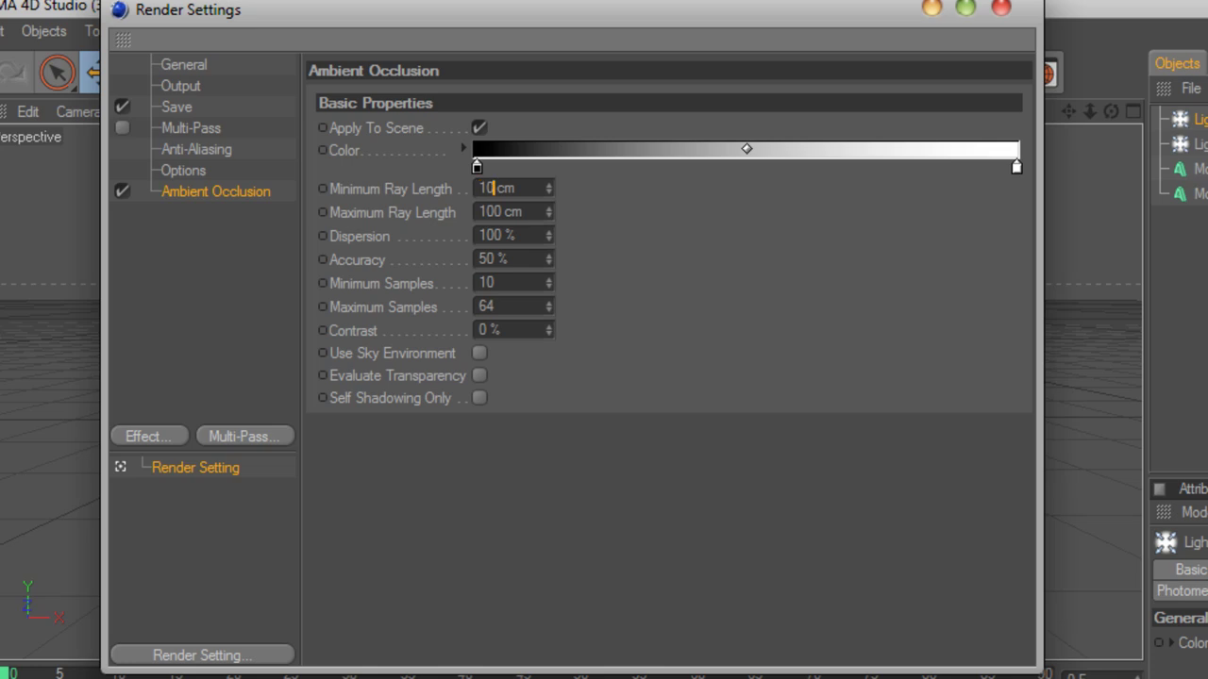
pyautogui.click(484, 212)
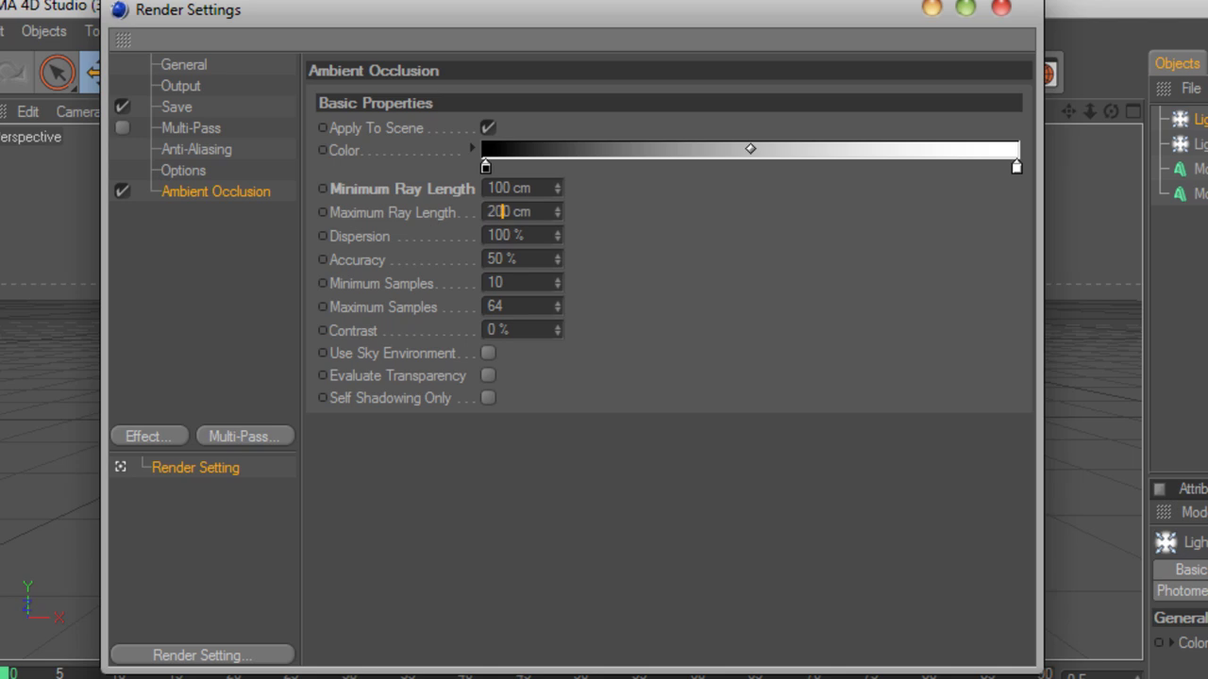
# - Render the scene to the Picture Viewer
pyautogui.moveTo(571, 10); pyautogui.dragTo(592, 219)
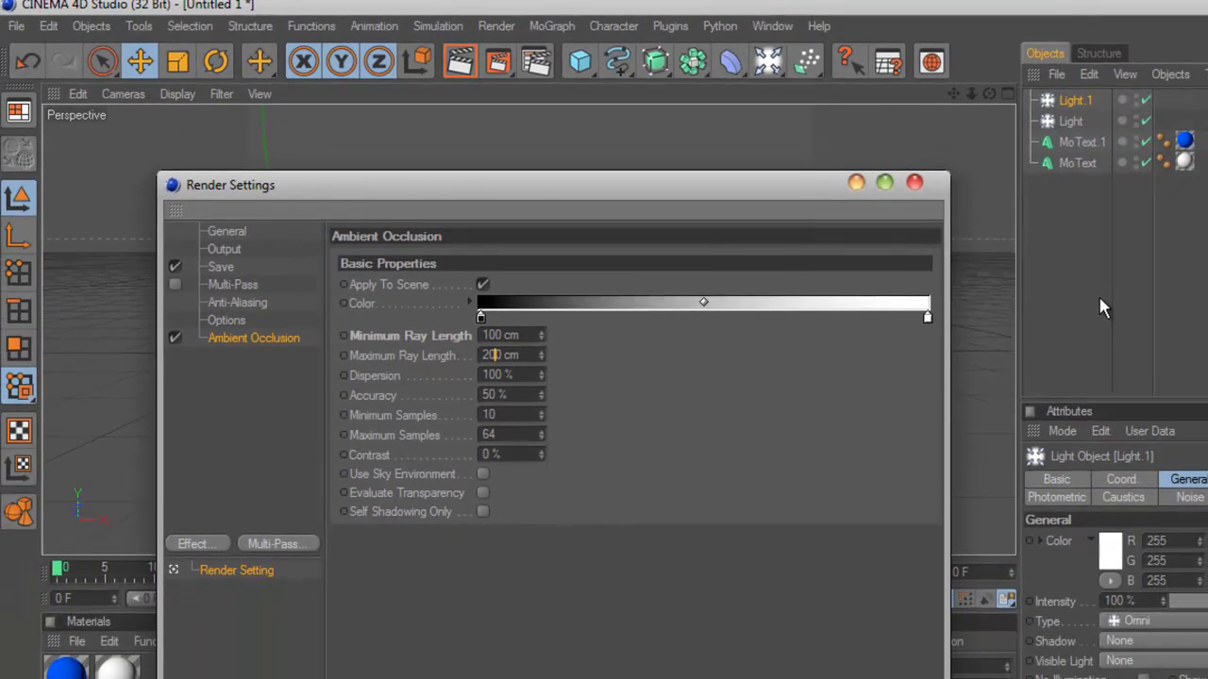
pyautogui.click(1100, 299)
pyautogui.hotkey('shift', 'r')
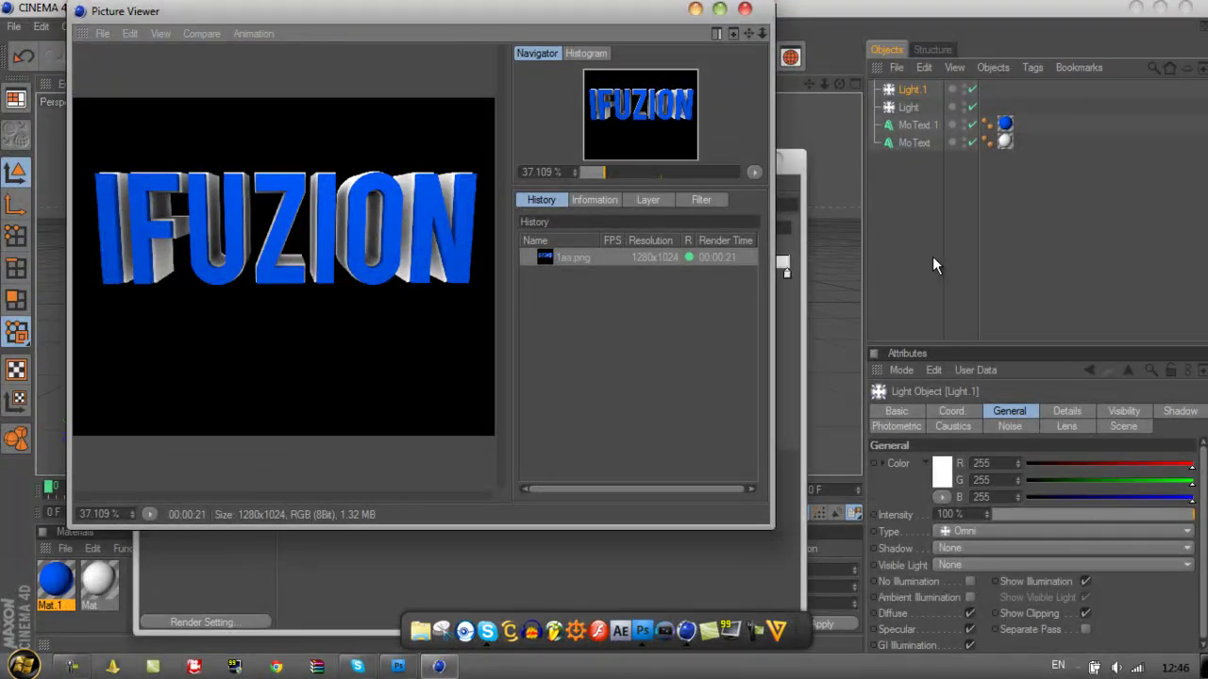
# - Switch to Photoshop and create a new blank document with a white background
pyautogui.hotkey('alt', 'Tab')
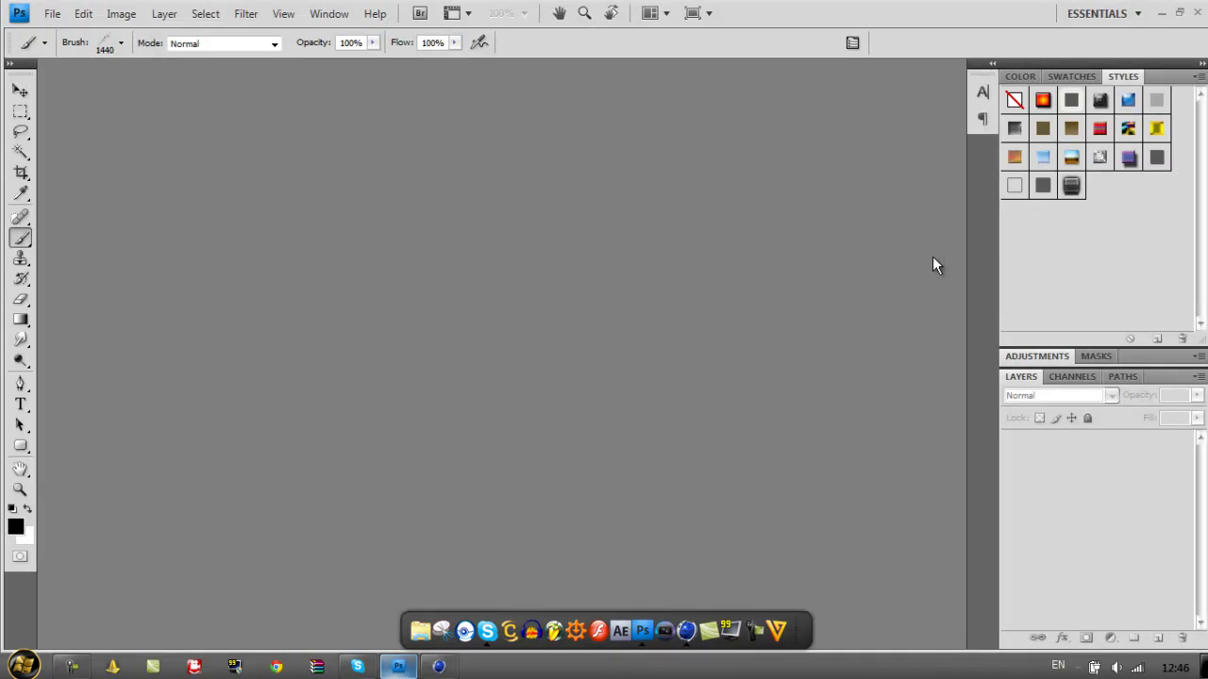
pyautogui.hotkey('alt', 'f')
pyautogui.press('Return')
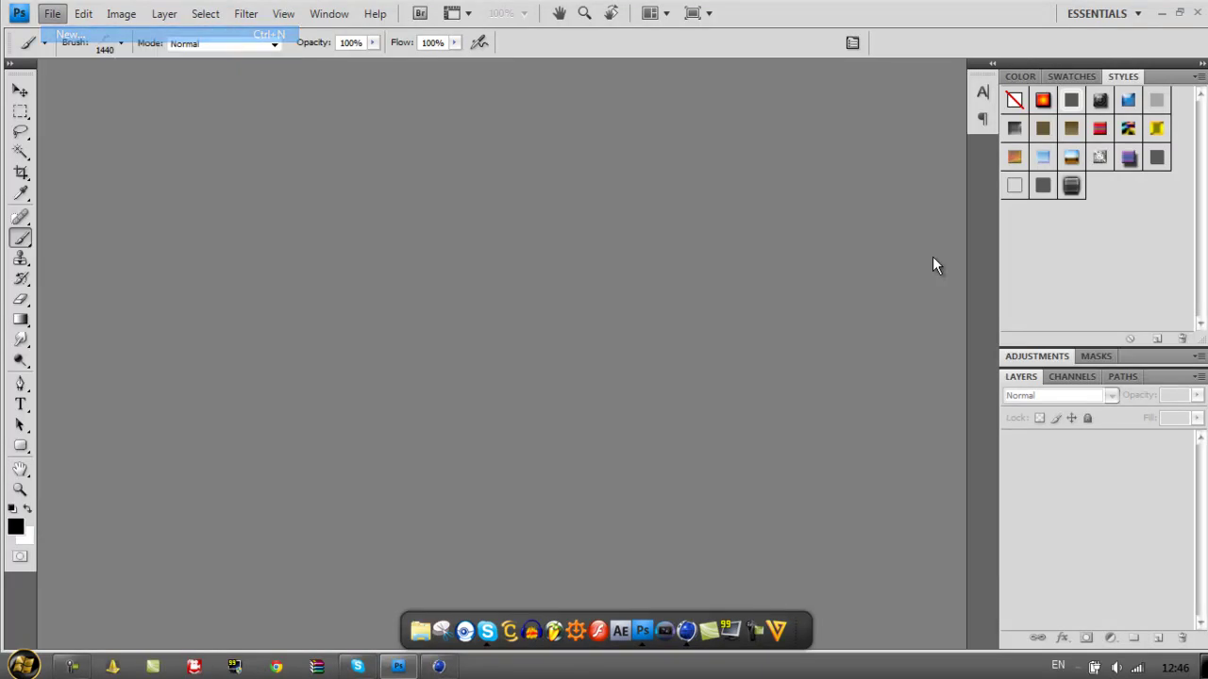
pyautogui.press('Return')
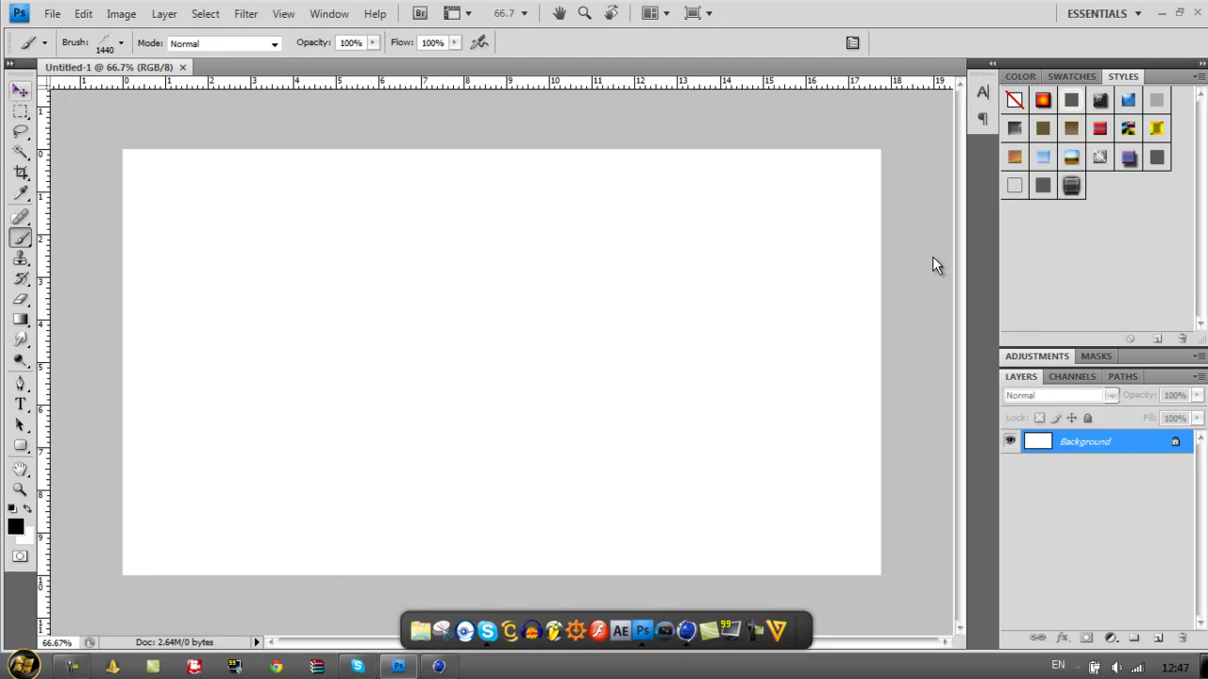
# - Open the rendered image 1aa from the Pictures library
pyautogui.press('v')
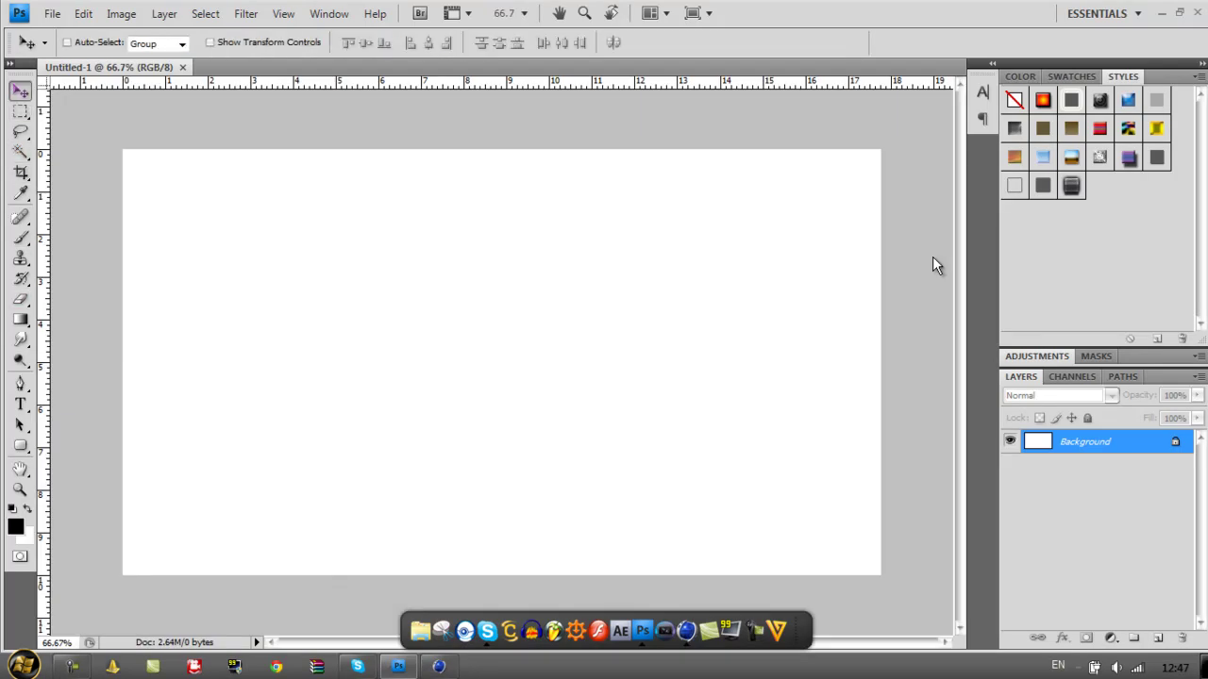
pyautogui.press('Down')
pyautogui.press('Down')
pyautogui.press('Return')
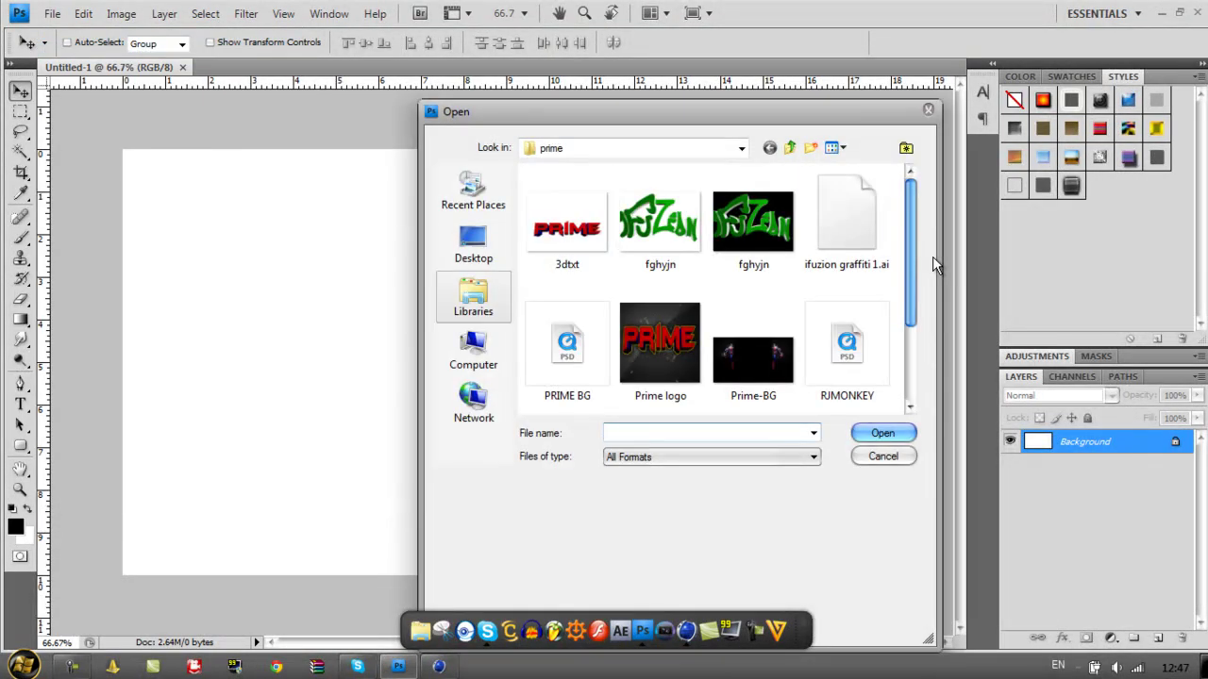
pyautogui.click(474, 297)
pyautogui.doubleClick(761, 236)
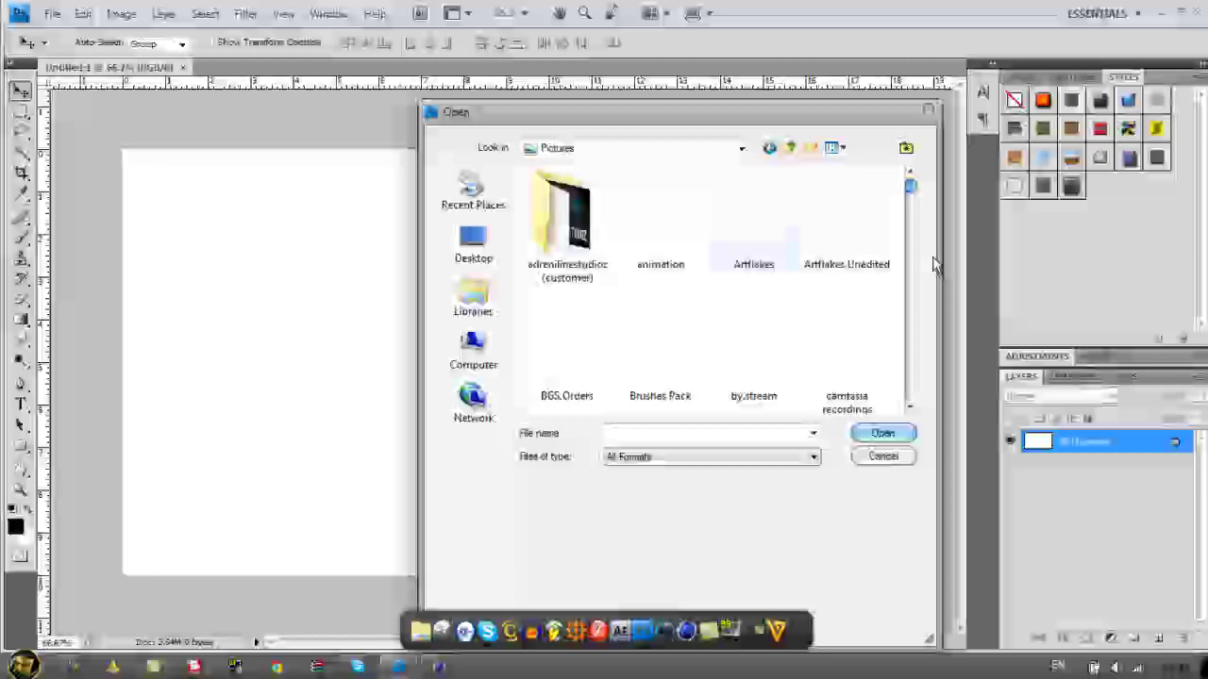
pyautogui.scroll(-3, 761, 236)
pyautogui.scroll(-4, 932, 264)
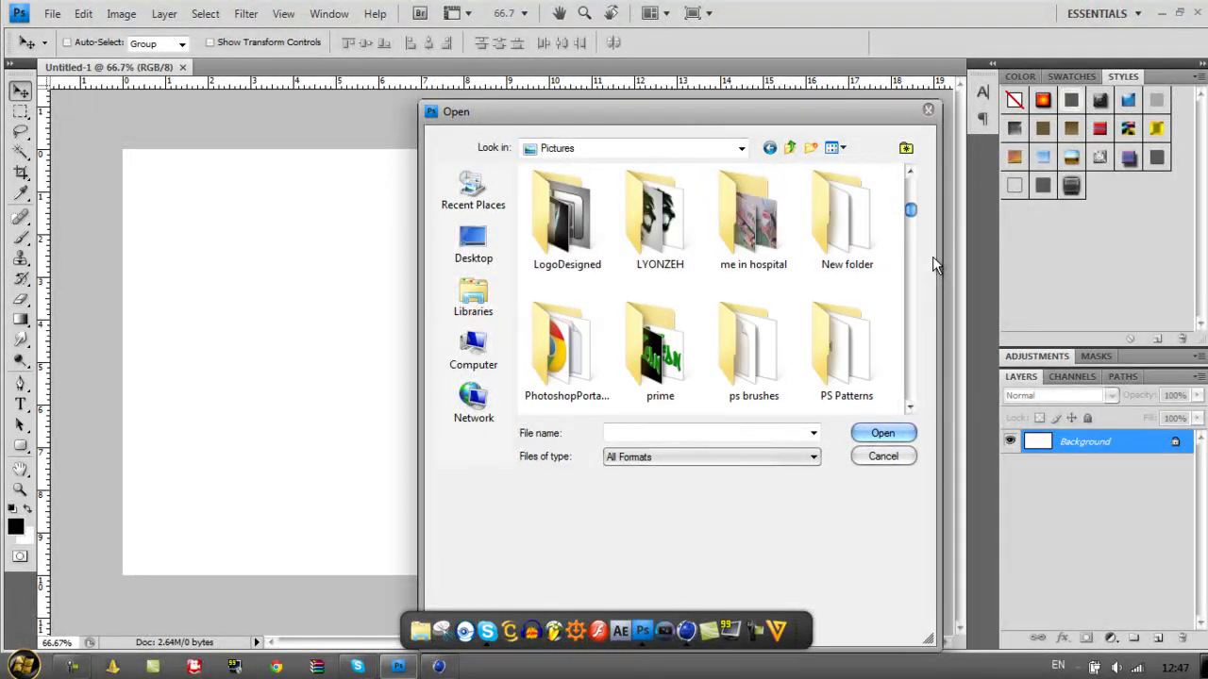
pyautogui.scroll(-5, 932, 264)
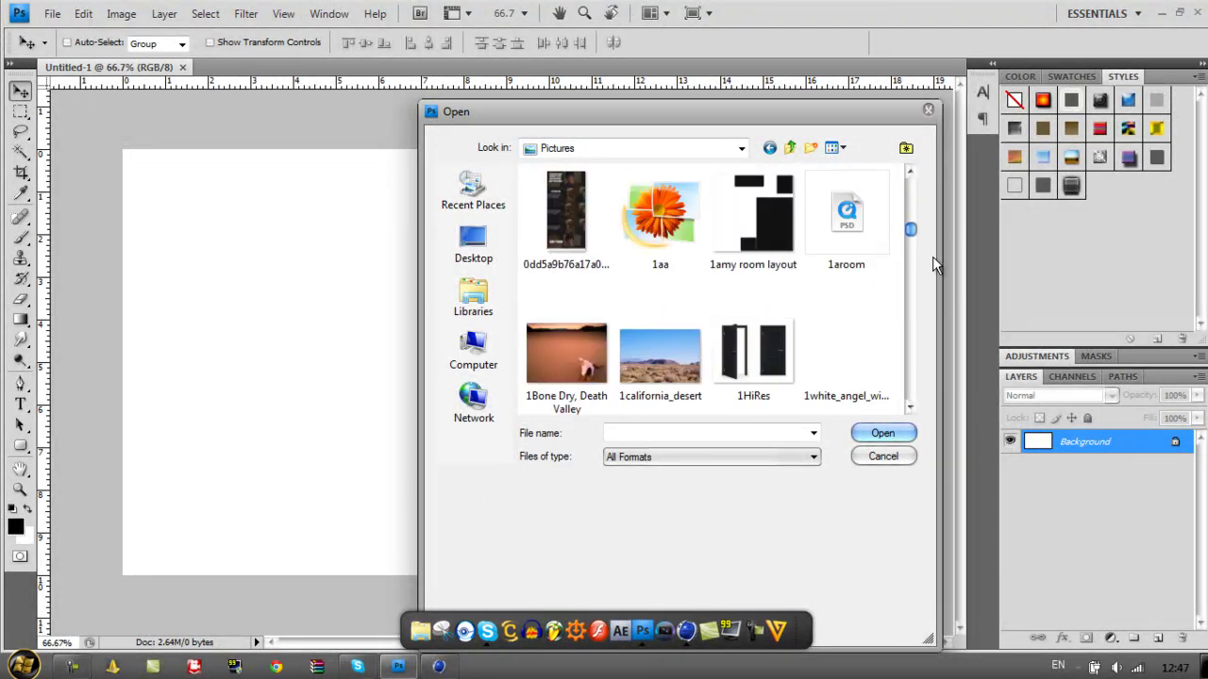
pyautogui.doubleClick(661, 222)
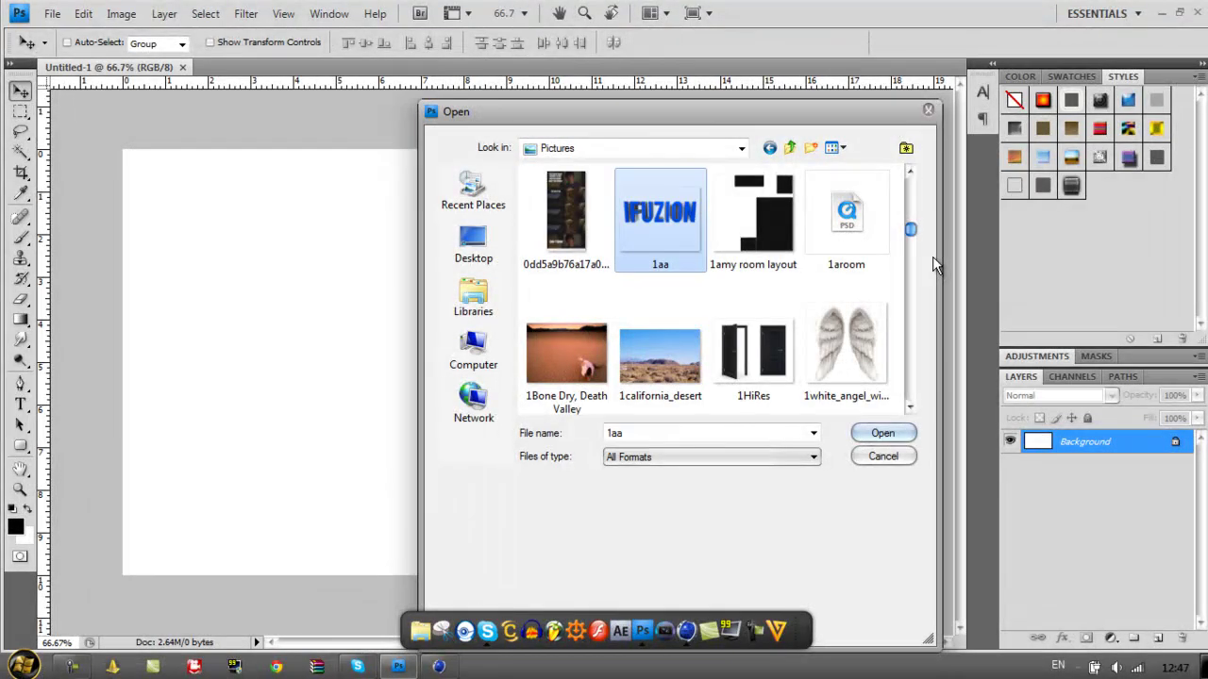
pyautogui.press('Return')
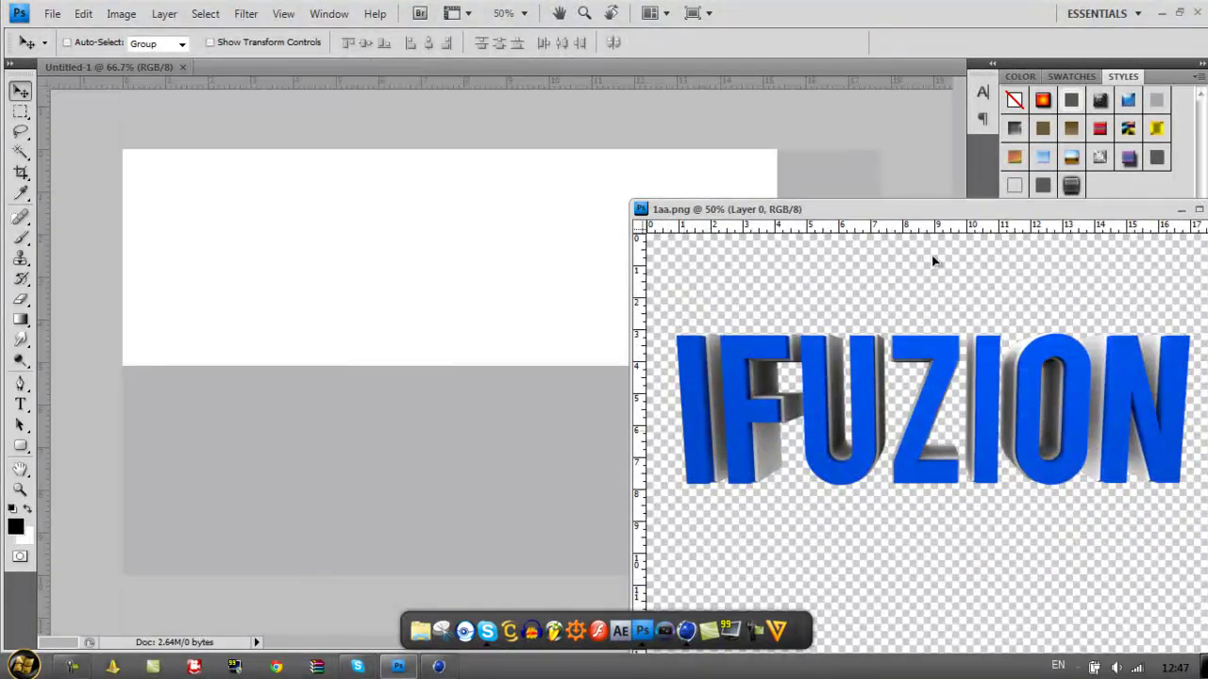
# - Copy the rendered text onto the blank document as a layer and scale it to about 78%
pyautogui.moveTo(932, 259)
pyautogui.mouseDown()
pyautogui.moveTo(738, 254)
pyautogui.moveTo(453, 362)
pyautogui.mouseUp()
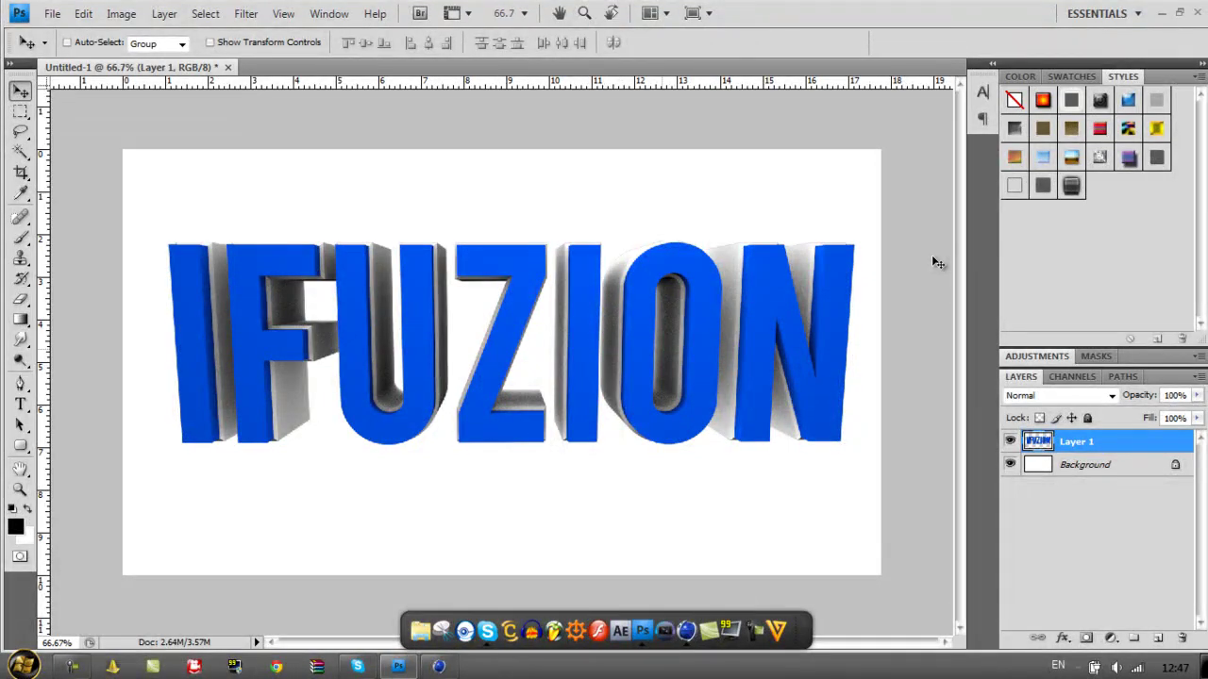
pyautogui.hotkey('ctrl', 't')
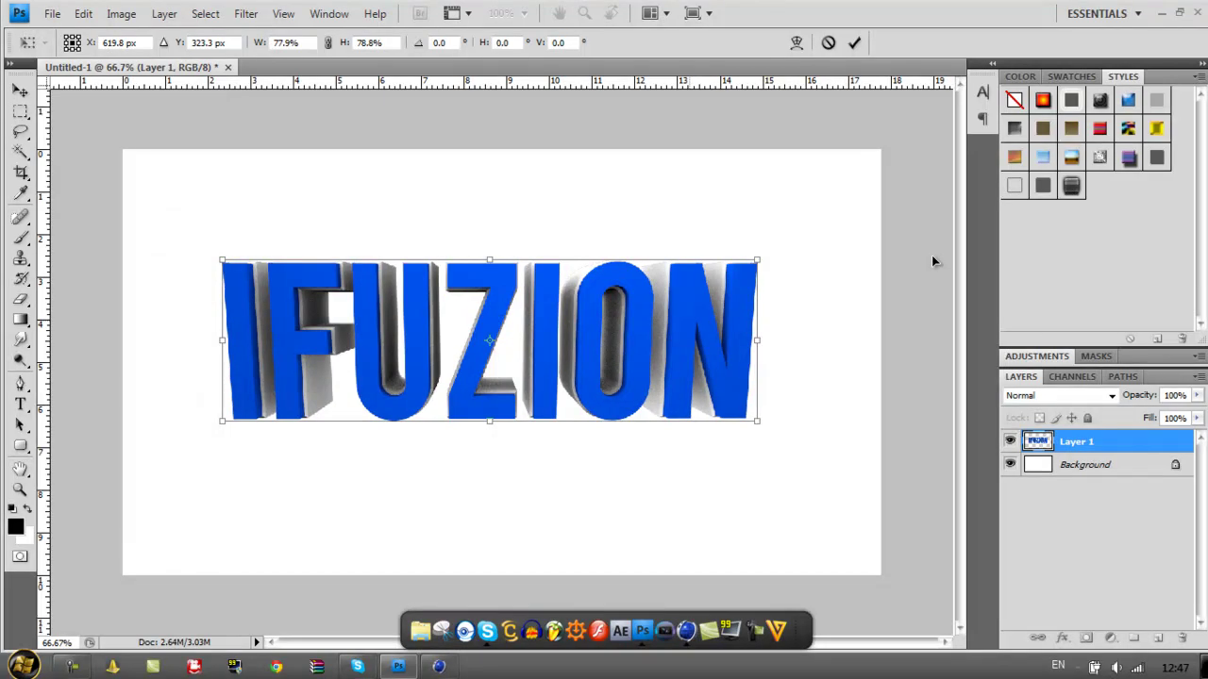
pyautogui.press('Return')
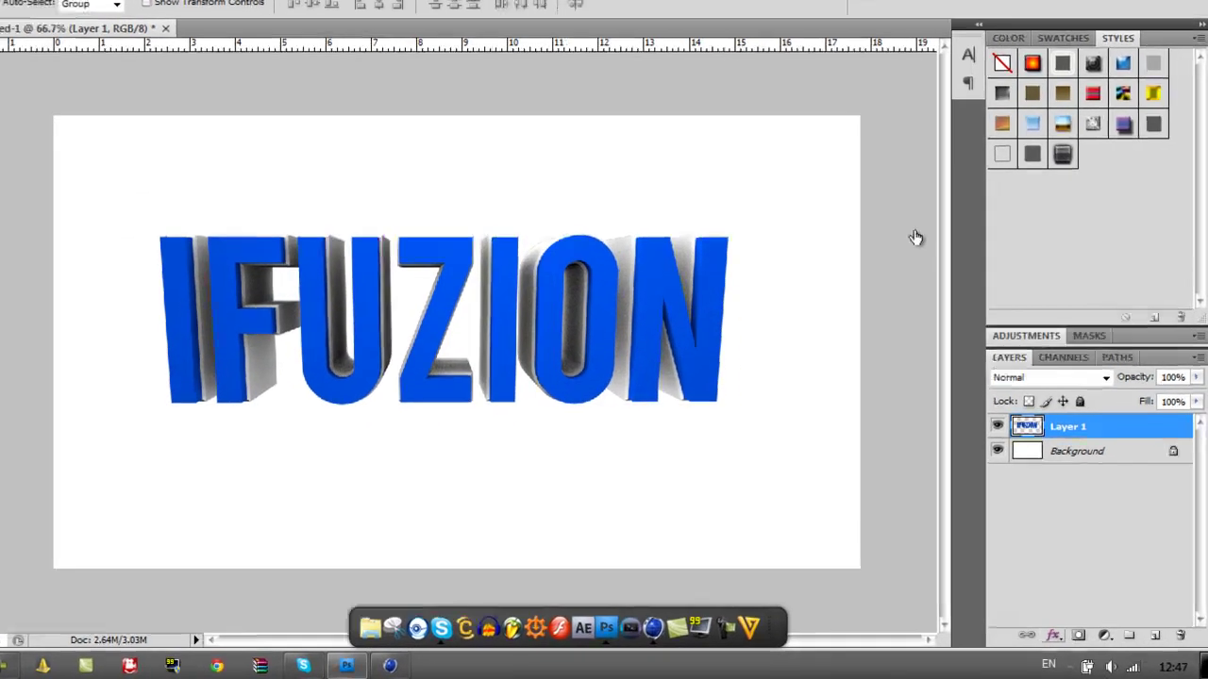
# - Add a Stroke layer style to the text layer and set its size to 2 px
pyautogui.click(1062, 638)
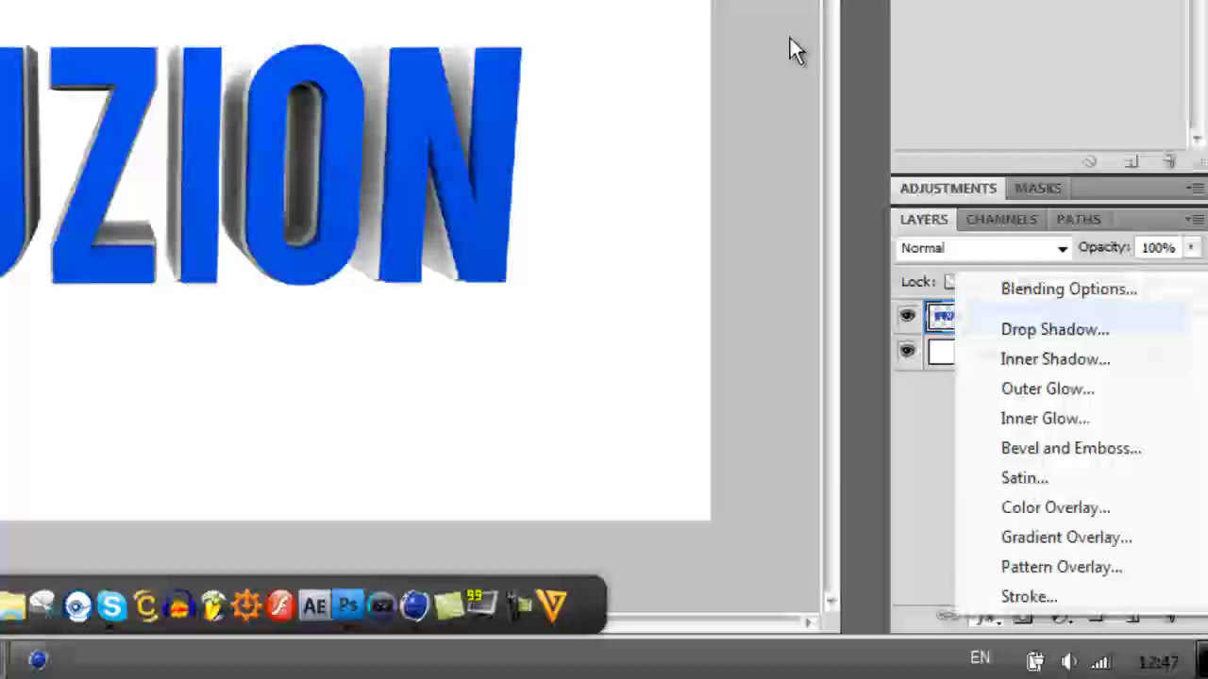
pyautogui.click(1022, 593)
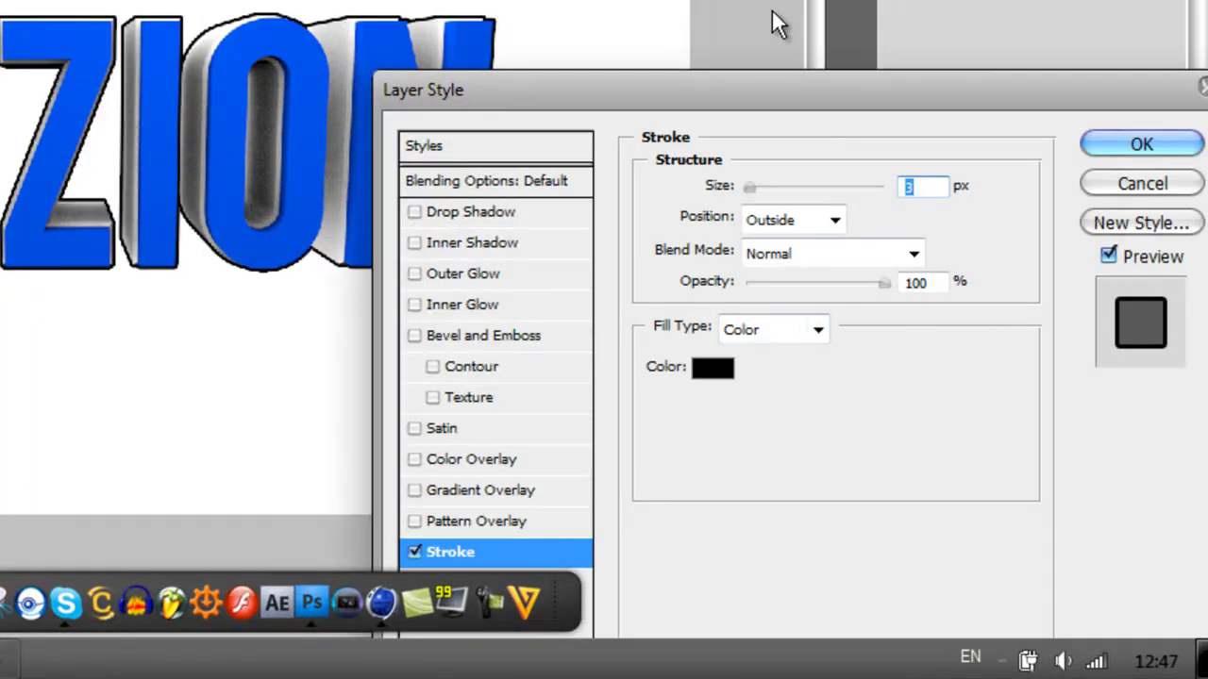
pyautogui.write('2')
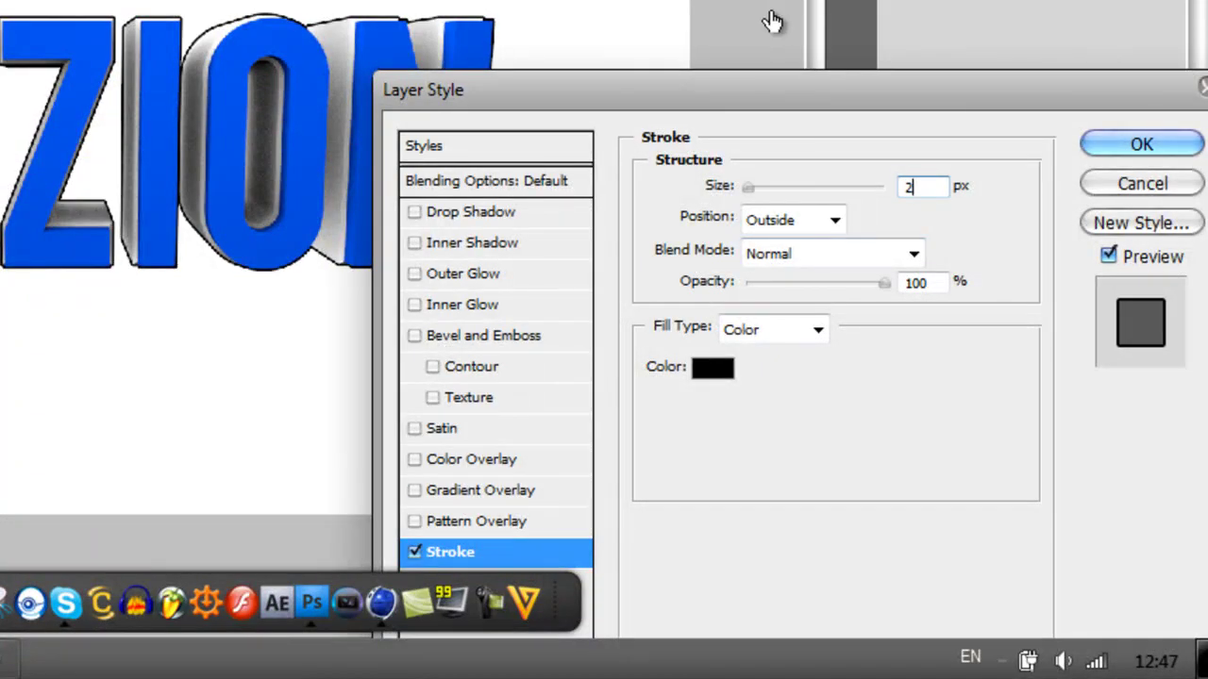
# - Try white and bright cyan (00c6ff) as the stroke colour, and return it to black (000000)
pyautogui.click(713, 368)
pyautogui.click(713, 367)
pyautogui.click(323, 62)
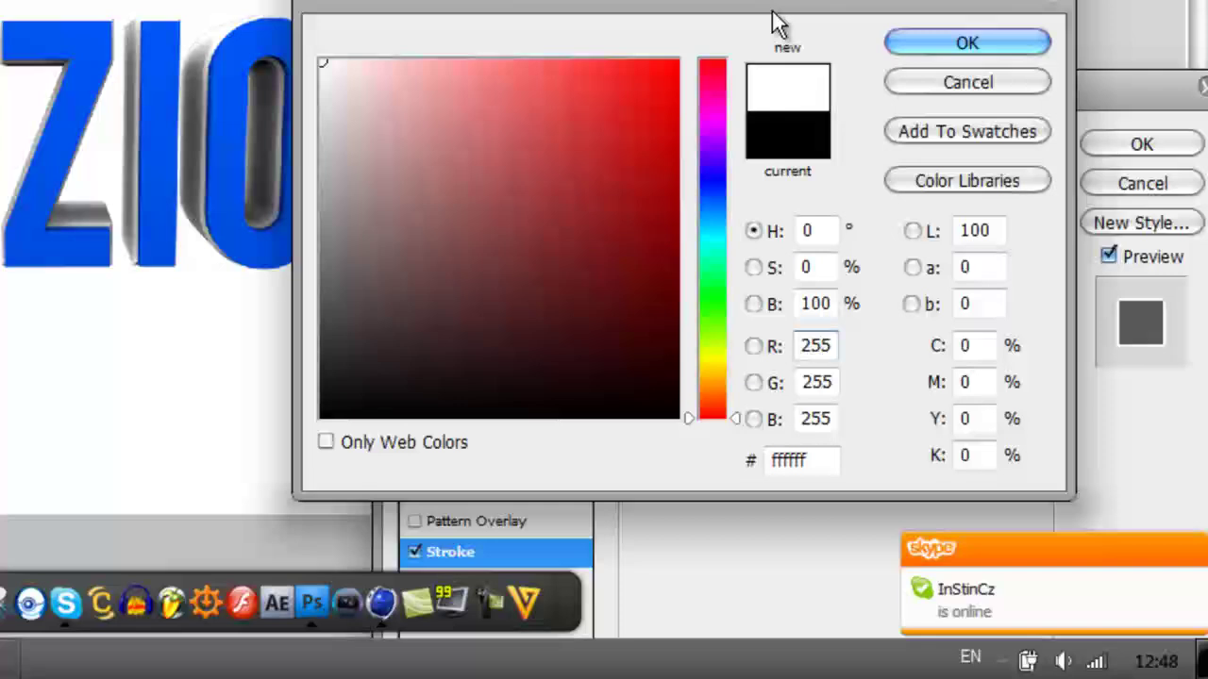
pyautogui.moveTo(441, 366)
pyautogui.mouseDown()
pyautogui.moveTo(402, 417)
pyautogui.moveTo(321, 398)
pyautogui.moveTo(322, 417)
pyautogui.moveTo(322, 59)
pyautogui.moveTo(322, 416)
pyautogui.mouseUp()
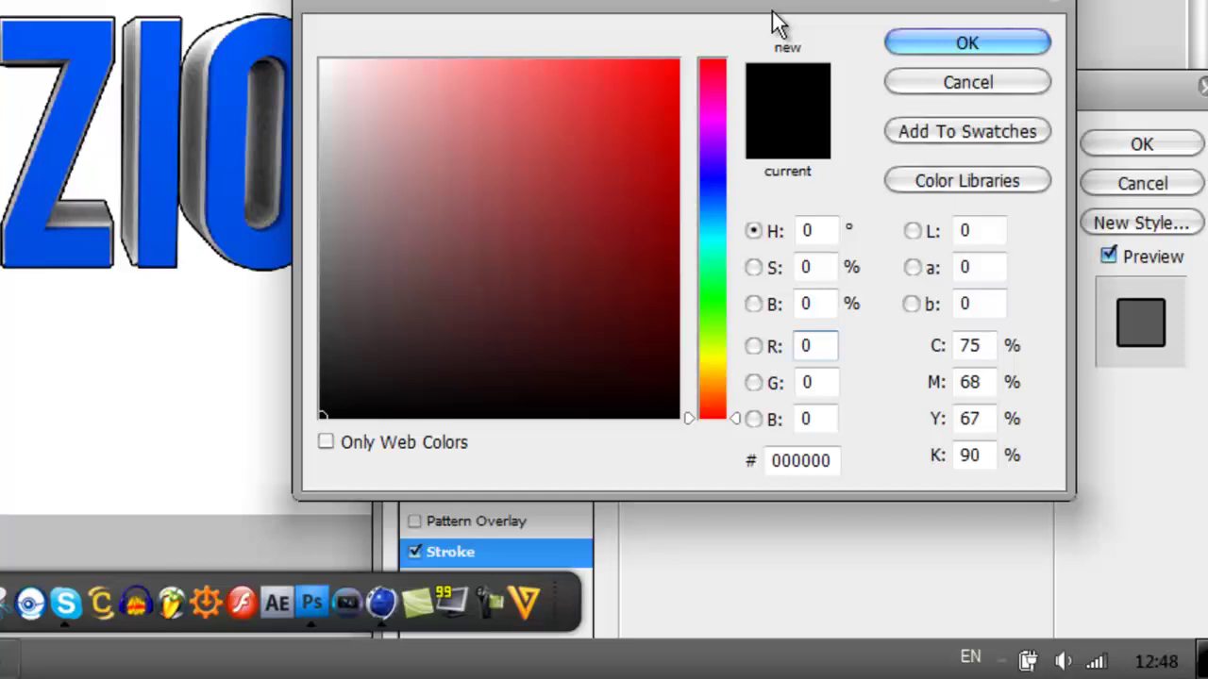
pyautogui.click(713, 225)
pyautogui.moveTo(772, 11); pyautogui.dragTo(772, 11)
pyautogui.moveTo(712, 225)
pyautogui.mouseDown()
pyautogui.moveTo(712, 202)
pyautogui.moveTo(712, 226)
pyautogui.mouseUp()
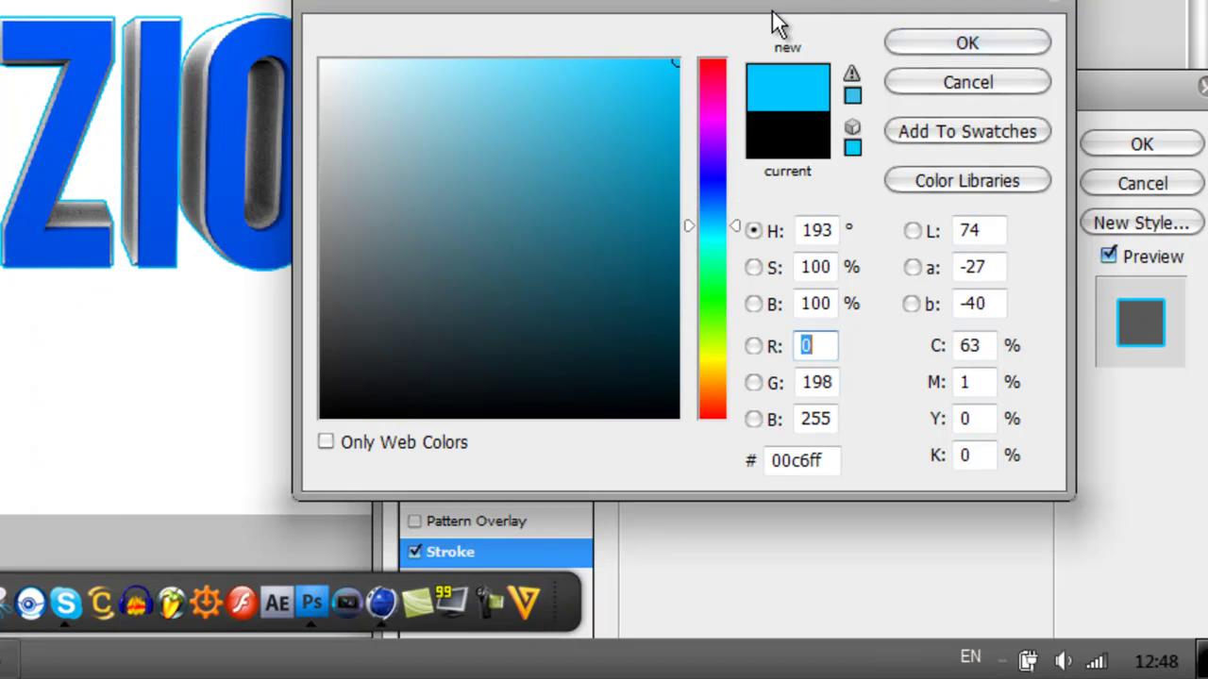
pyautogui.moveTo(395, 386); pyautogui.dragTo(318, 418)
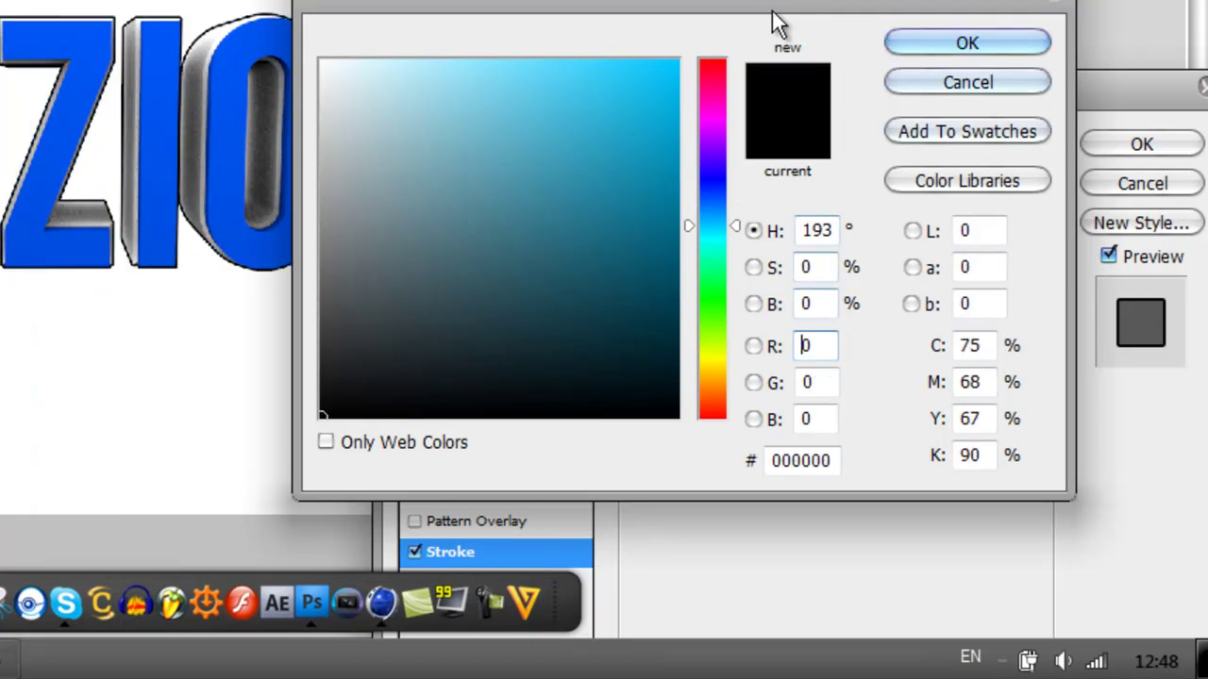
pyautogui.press('Return')
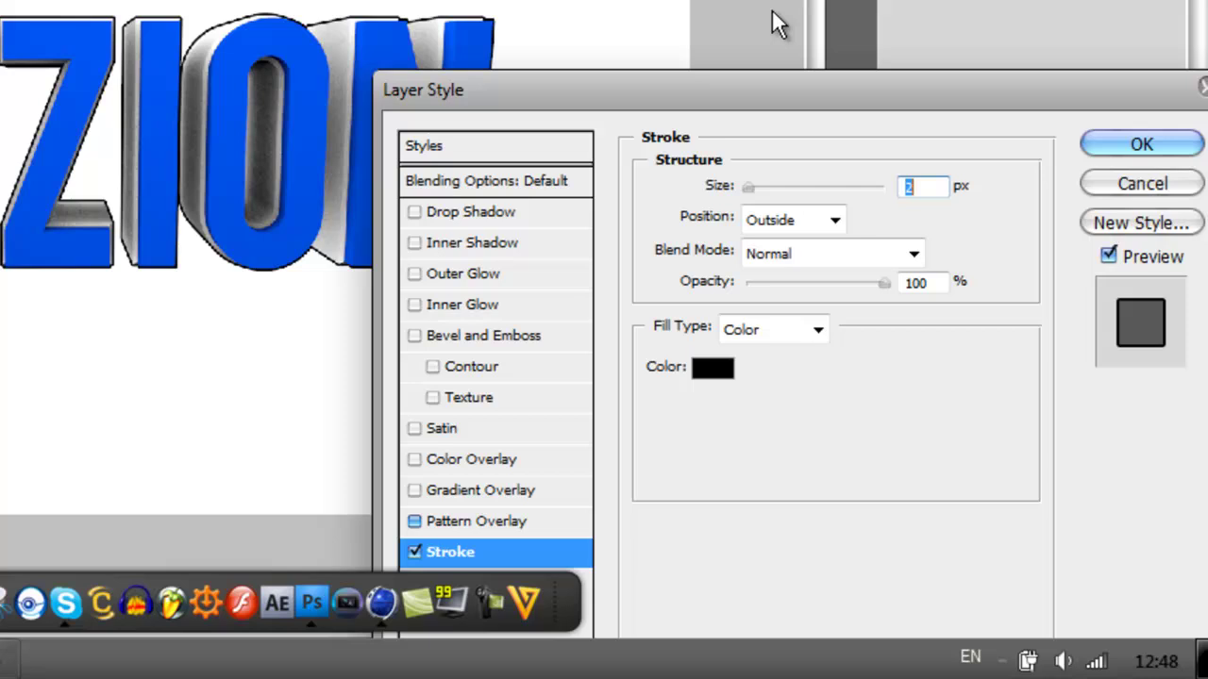
# - Add a Pattern Overlay with the dark grey woven block pattern in Overlay blend mode
pyautogui.click(477, 522)
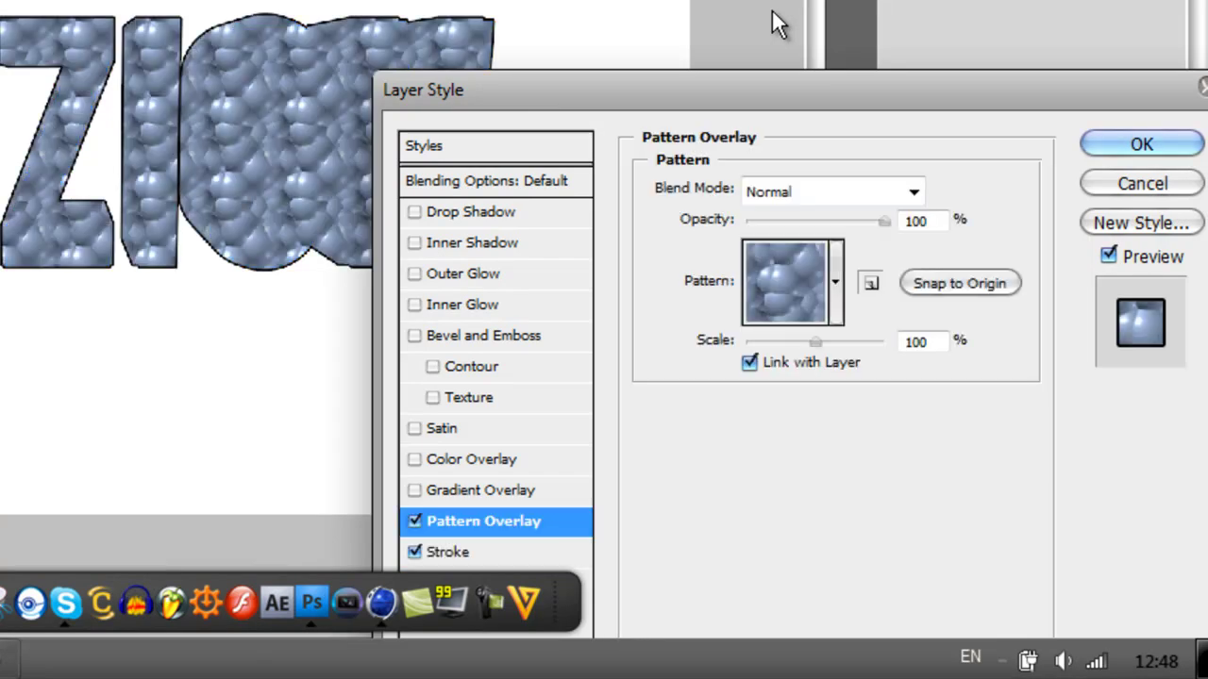
pyautogui.click(836, 283)
pyautogui.click(789, 368)
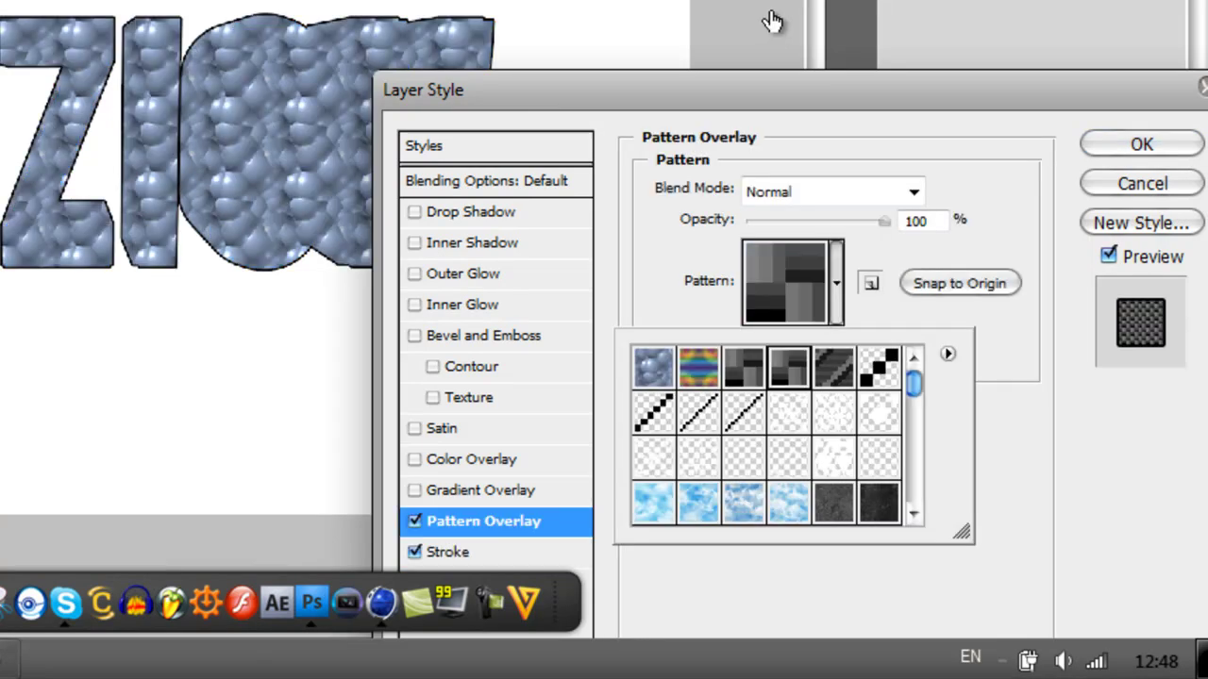
pyautogui.click(832, 191)
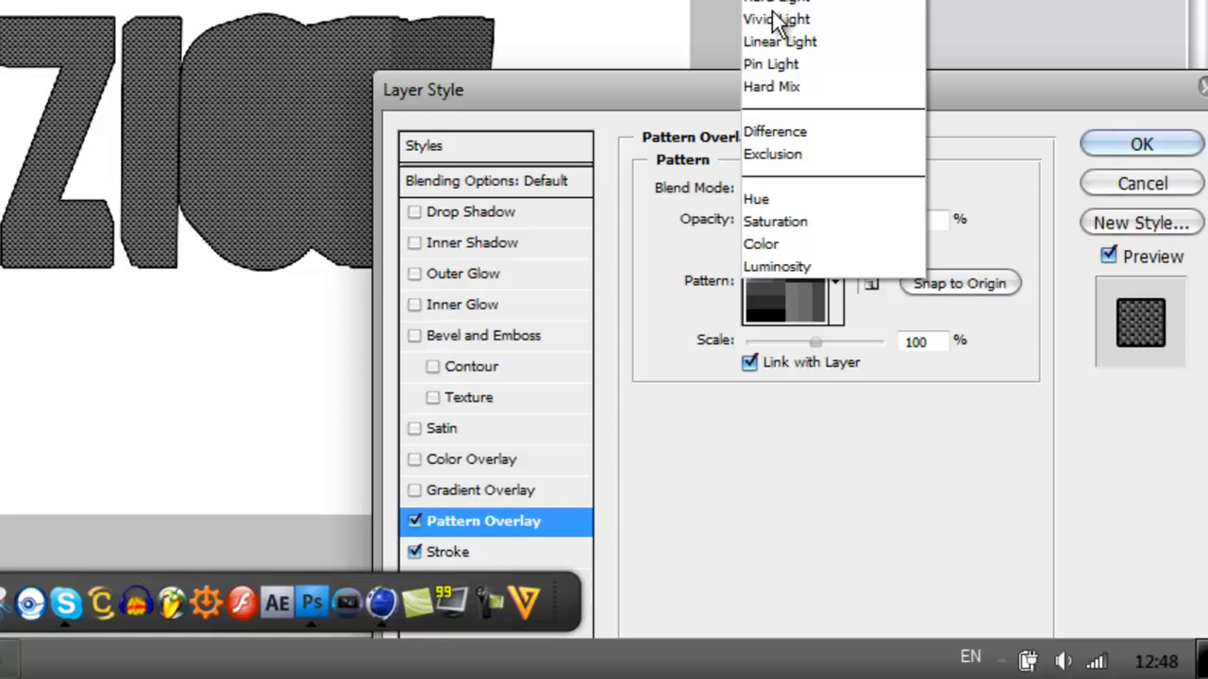
pyautogui.press('Return')
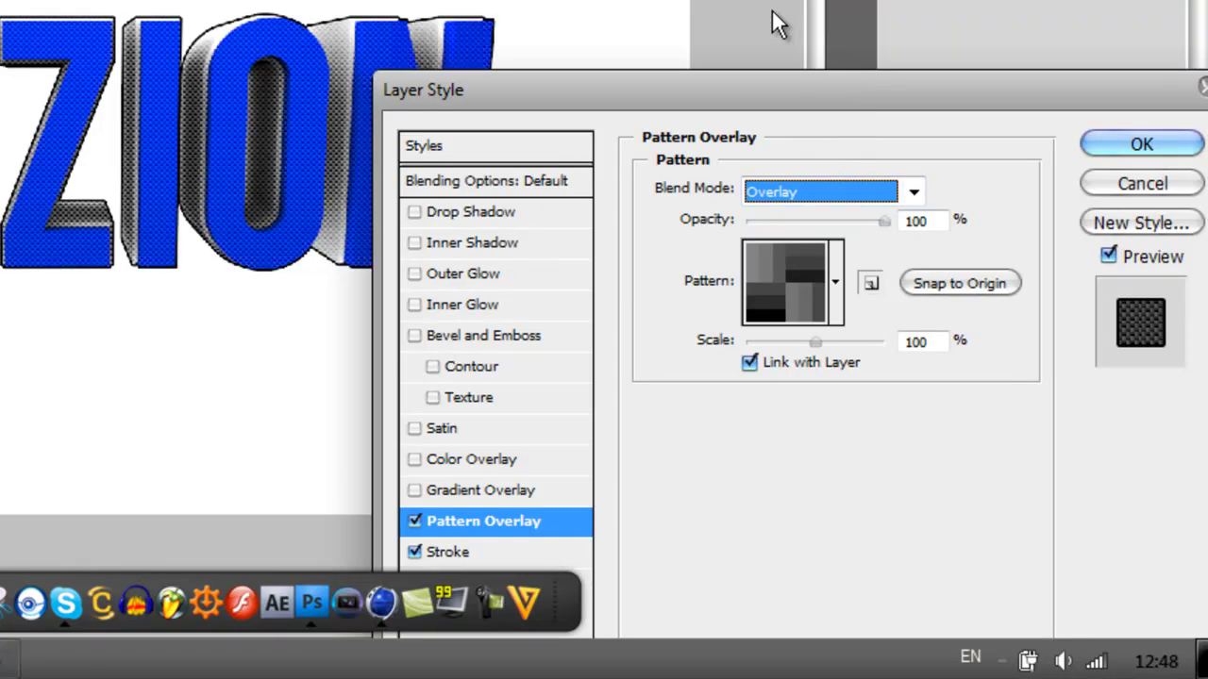
# - Lower the Pattern Overlay's opacity to 10%
pyautogui.moveTo(884, 221); pyautogui.dragTo(826, 221)
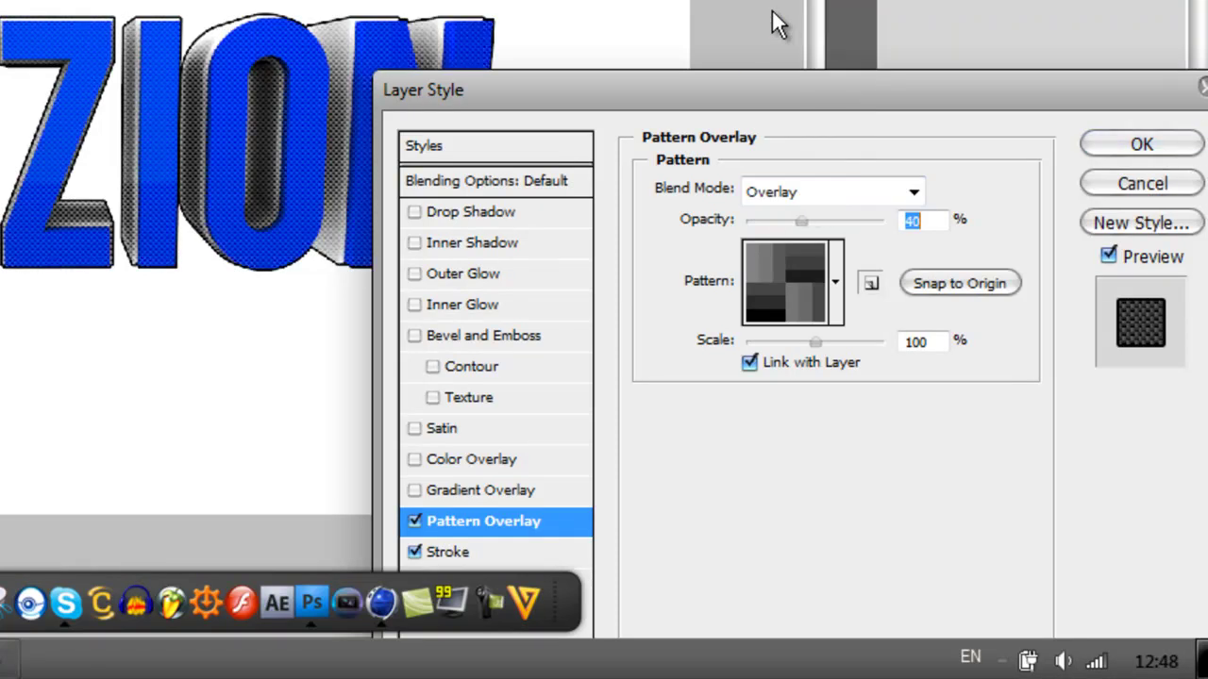
pyautogui.press('Down')
pyautogui.hotkey('shift', 'Down')
pyautogui.press('Down')
pyautogui.press('Down')
pyautogui.press('Down')
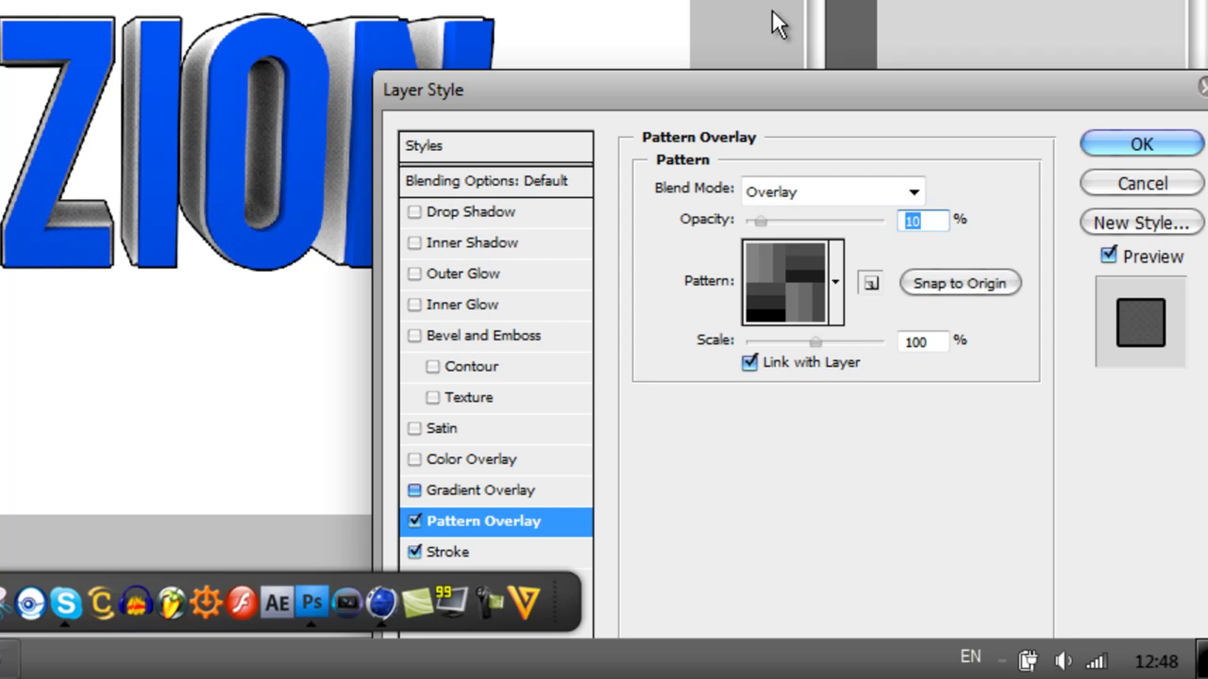
# - Add a black-to-white linear Gradient Overlay at 90° in Overlay blend mode
pyautogui.click(480, 491)
pyautogui.click(834, 192)
pyautogui.scroll(-2, 772, 22)
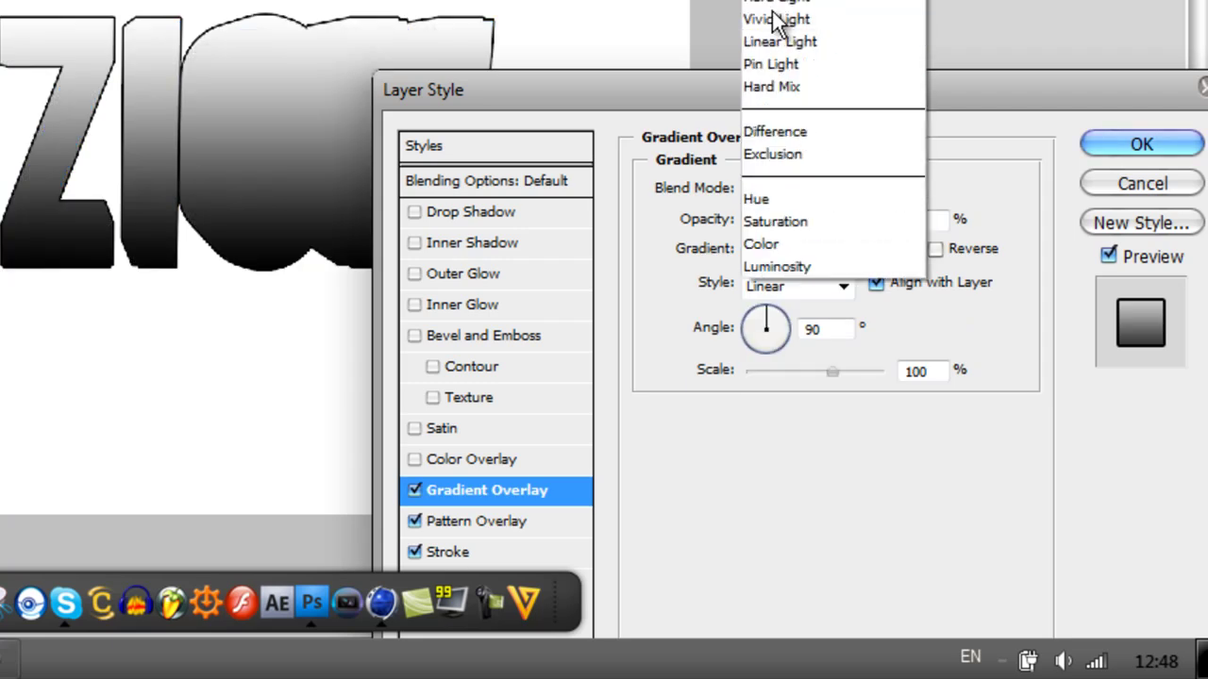
pyautogui.click(773, 11)
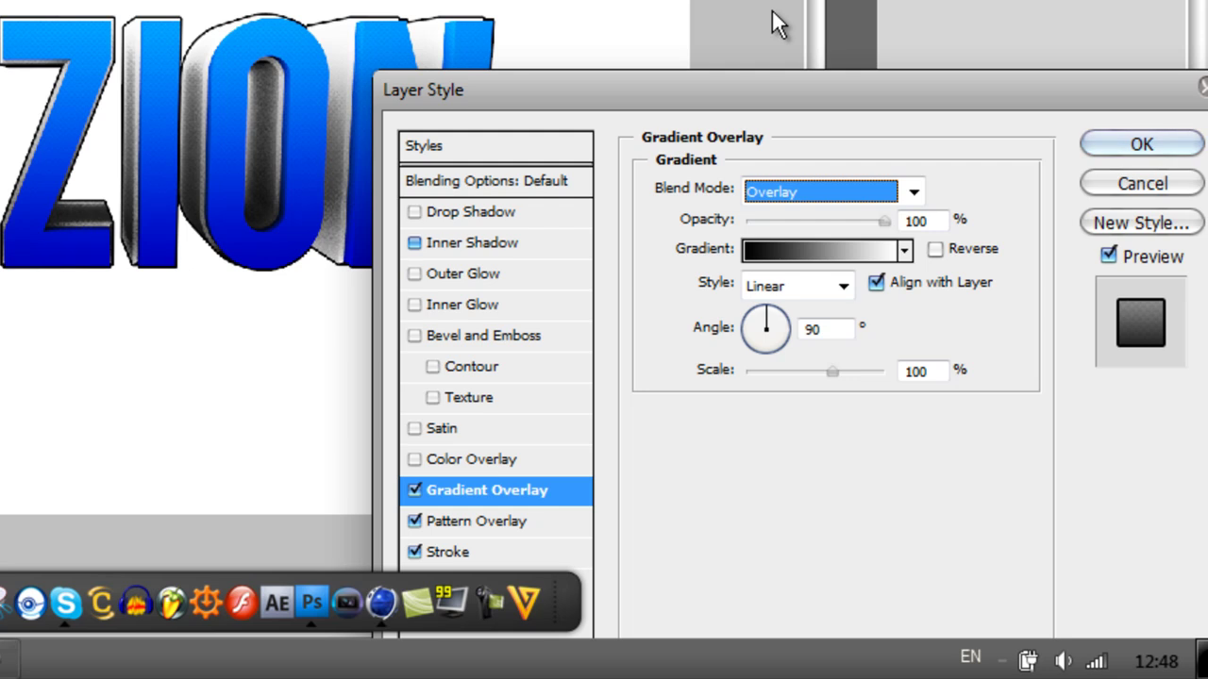
# - Add an Inner Shadow with distance 0 px, choke 5% and size 15 px
pyautogui.click(414, 243)
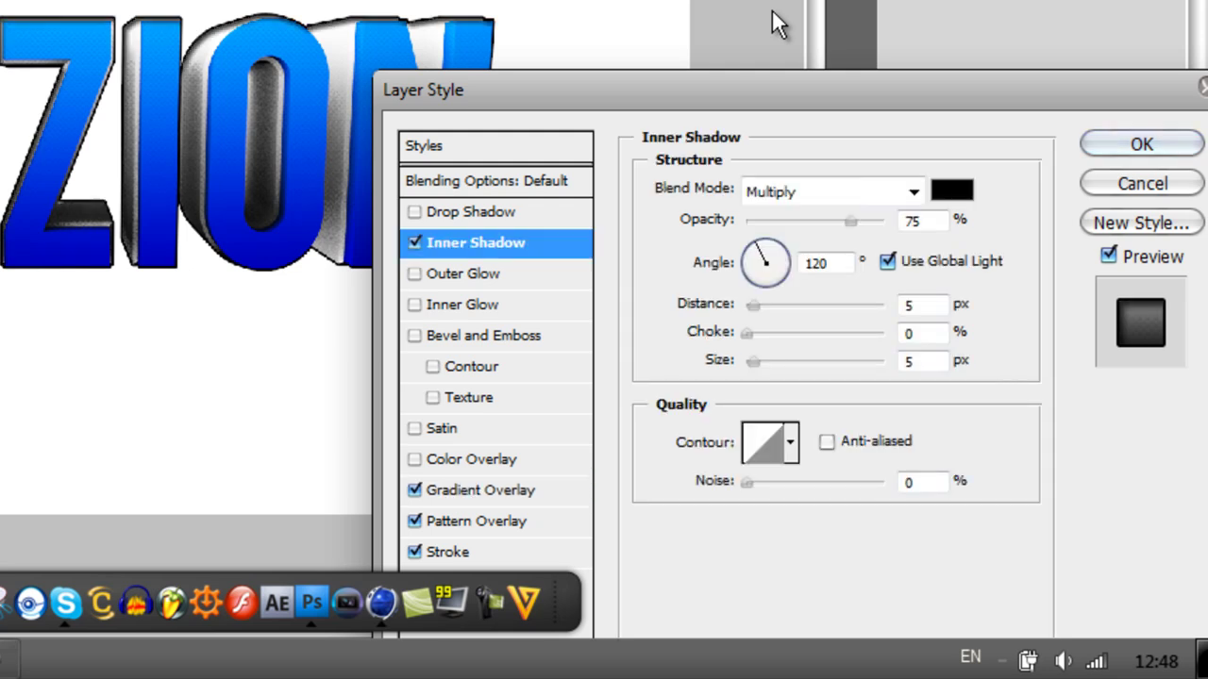
pyautogui.moveTo(753, 305); pyautogui.dragTo(746, 305)
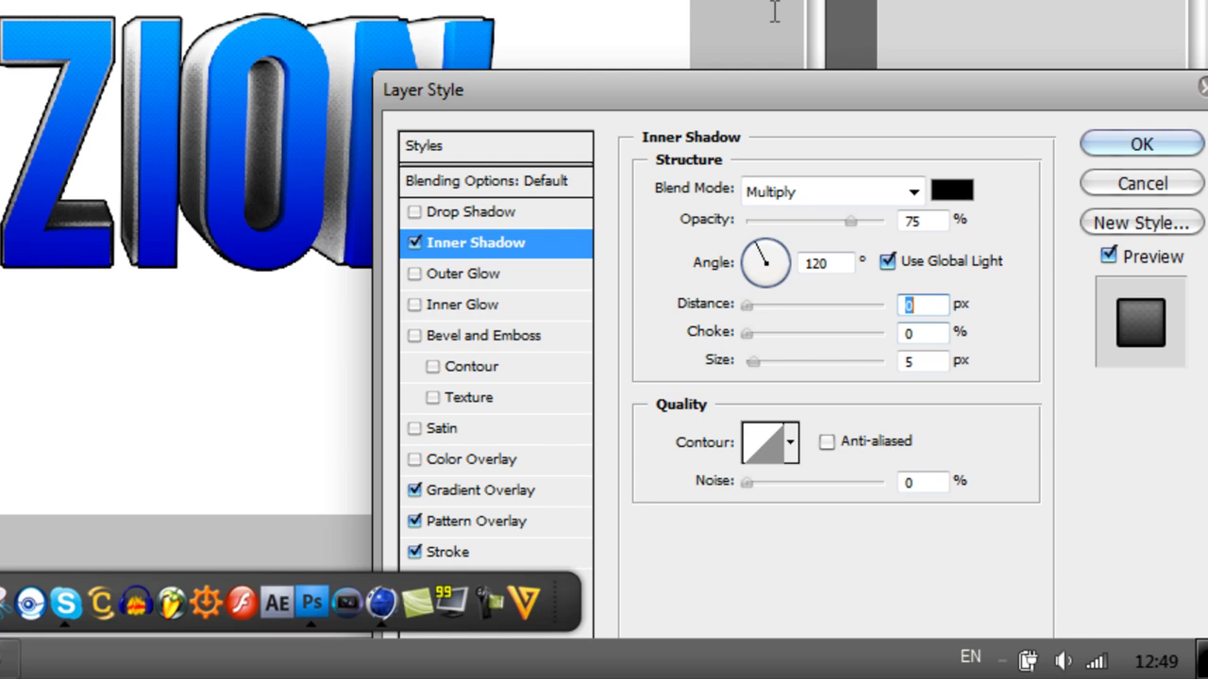
pyautogui.press('Tab')
pyautogui.write('5')
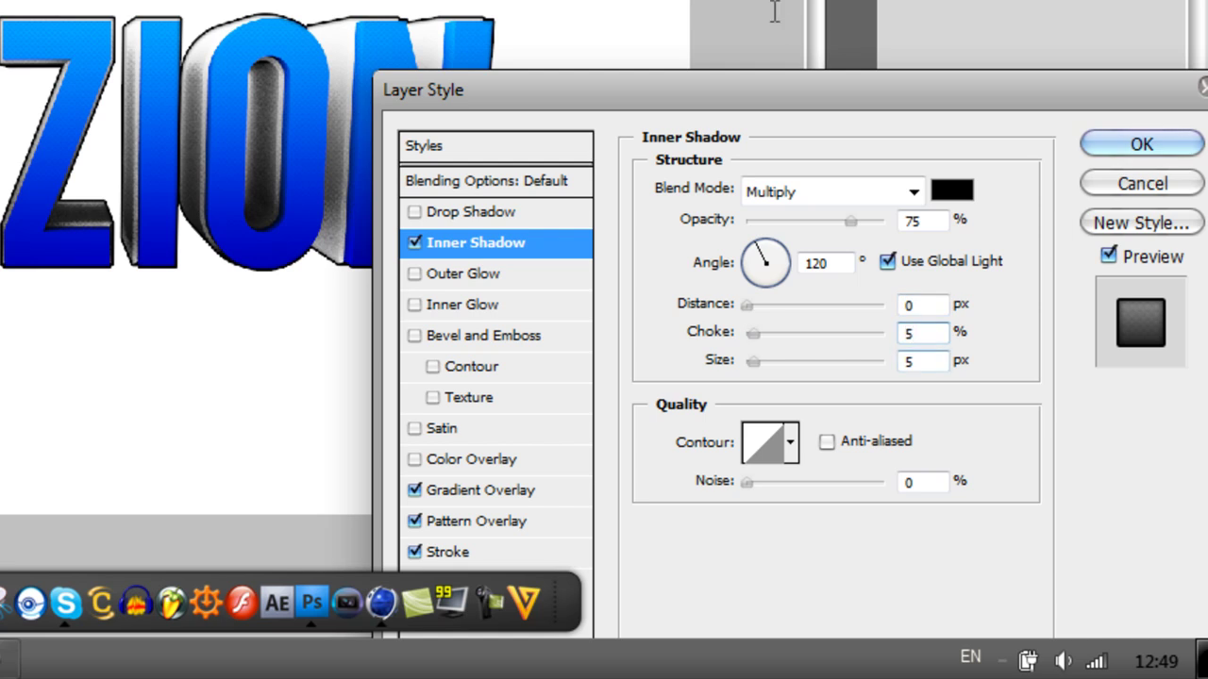
pyautogui.press('Tab')
pyautogui.write('15')
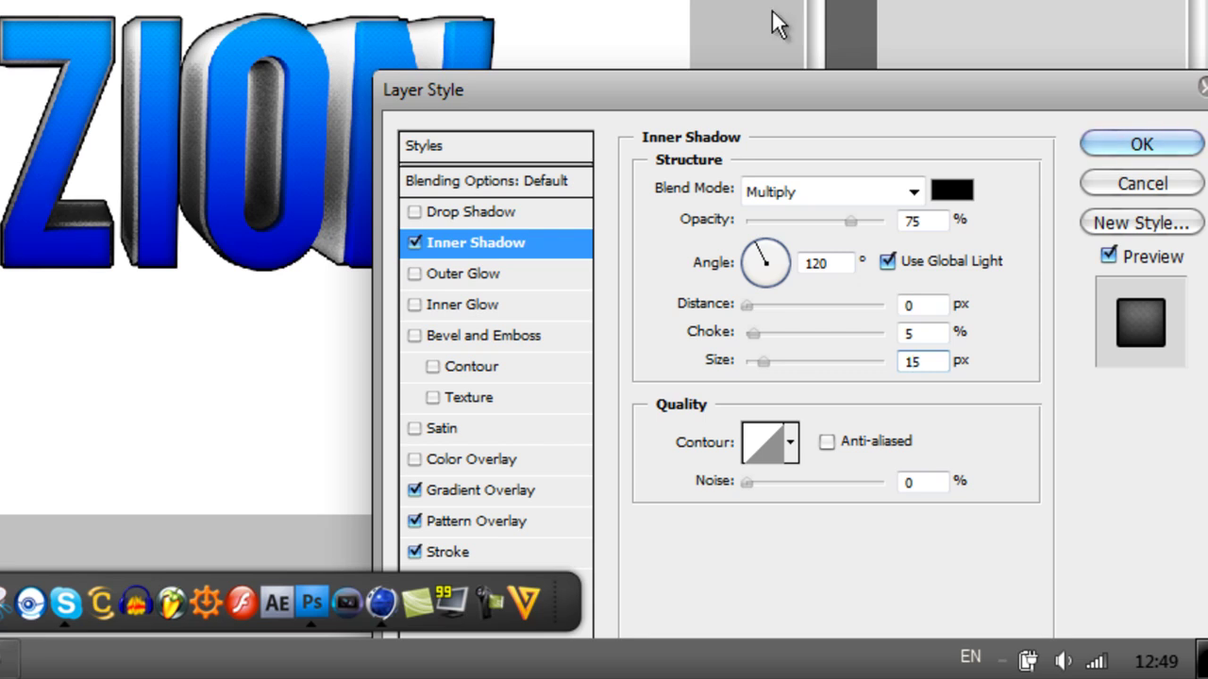
# - Add a Drop Shadow with distance 0 px, spread 11% and size 18 px
pyautogui.click(414, 212)
pyautogui.click(473, 211)
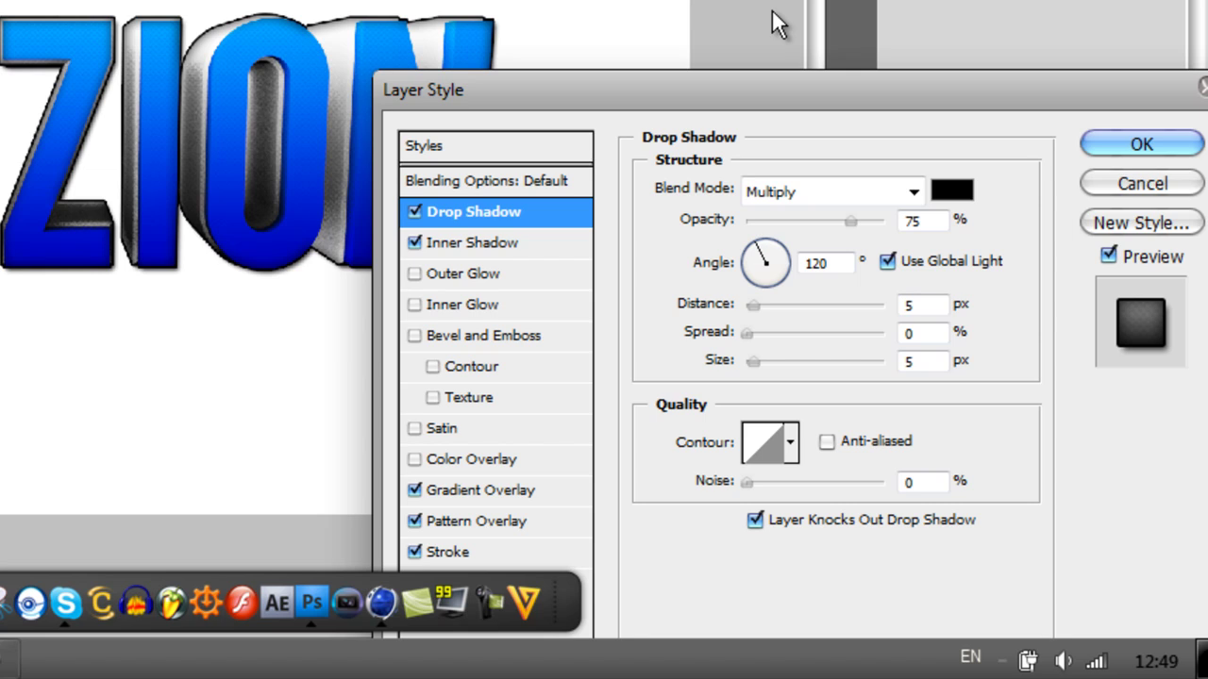
pyautogui.moveTo(754, 305); pyautogui.dragTo(745, 306)
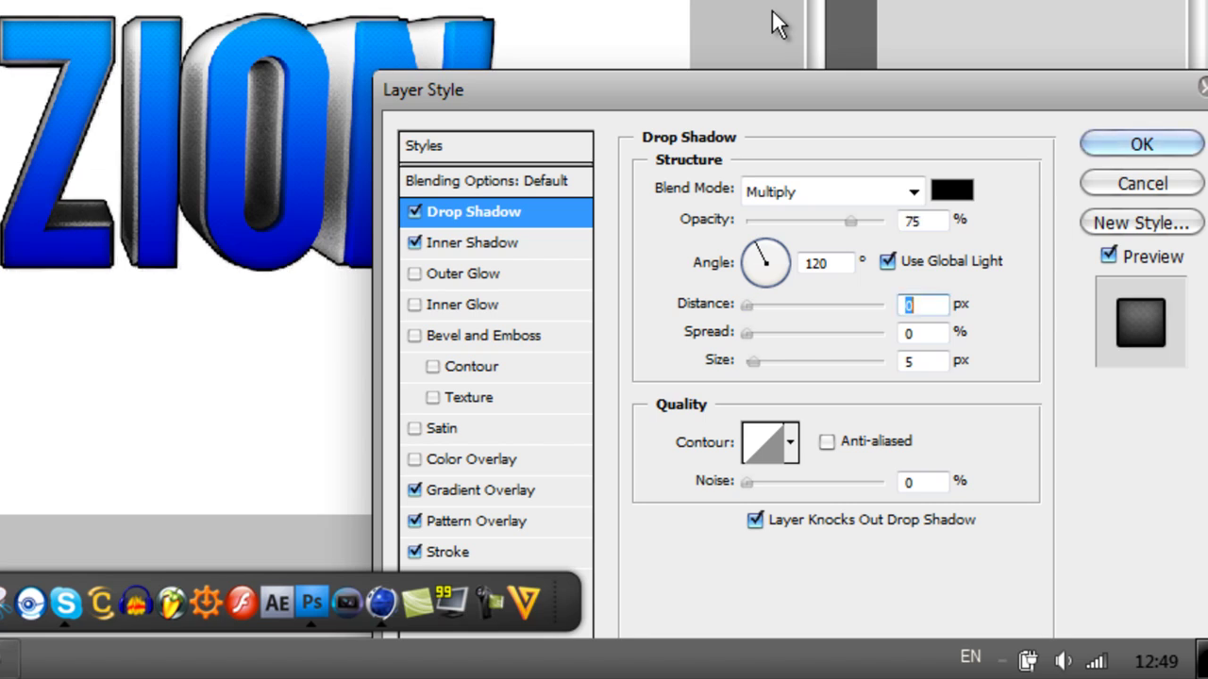
pyautogui.press('Tab')
pyautogui.write('11')
pyautogui.press('Tab')
pyautogui.write('18')
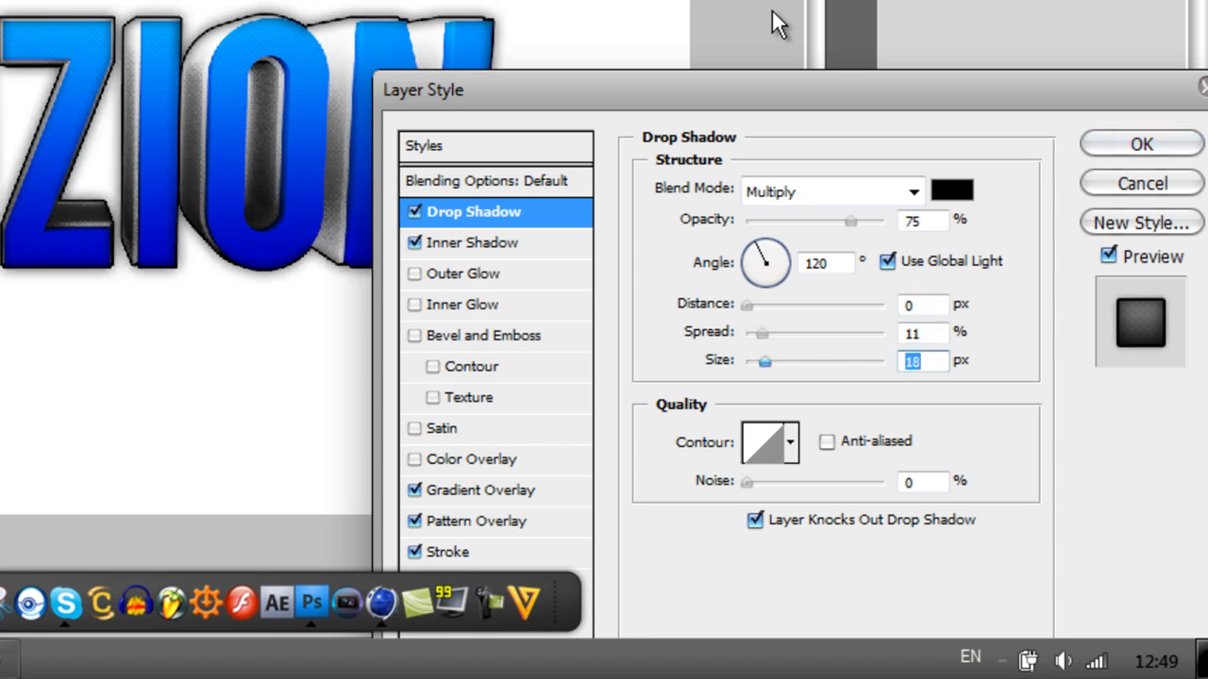
# - Raise the drop shadow's size to 38 px and its spread to 15%, and apply the layer styles
pyautogui.hotkey('shift', 'Up')
pyautogui.hotkey('shift', 'Up')
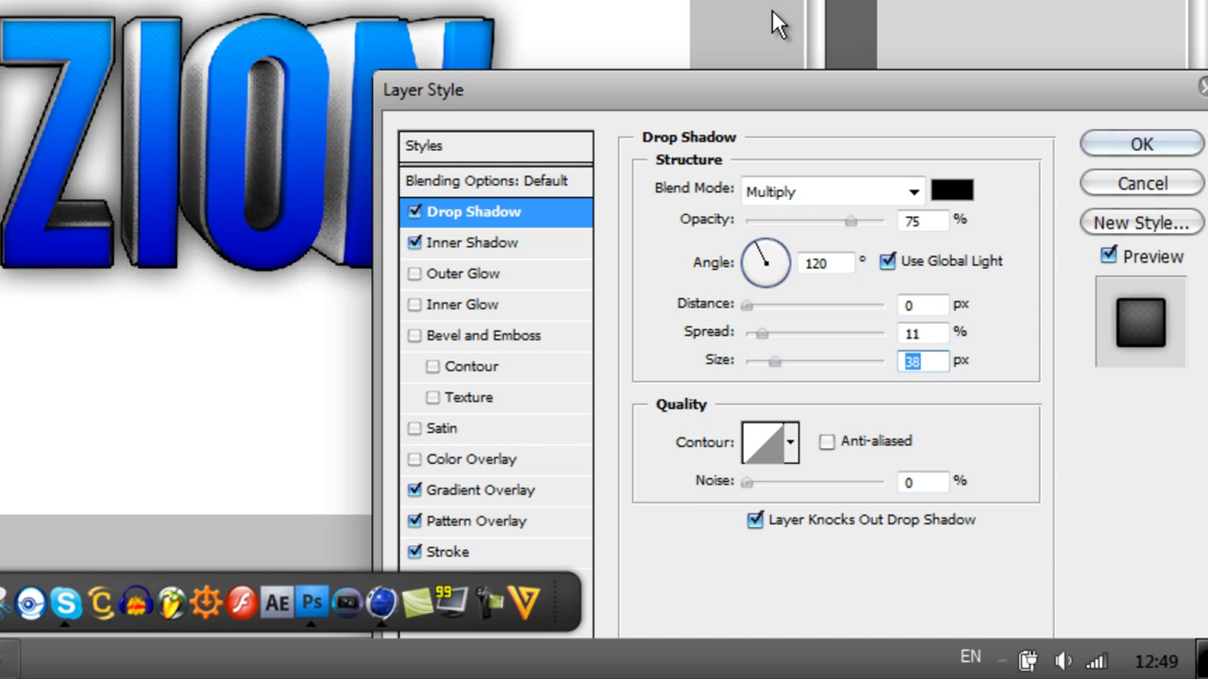
pyautogui.hotkey('shift', 'Tab')
pyautogui.press('Up')
pyautogui.press('Up')
pyautogui.press('Up')
pyautogui.press('Up')
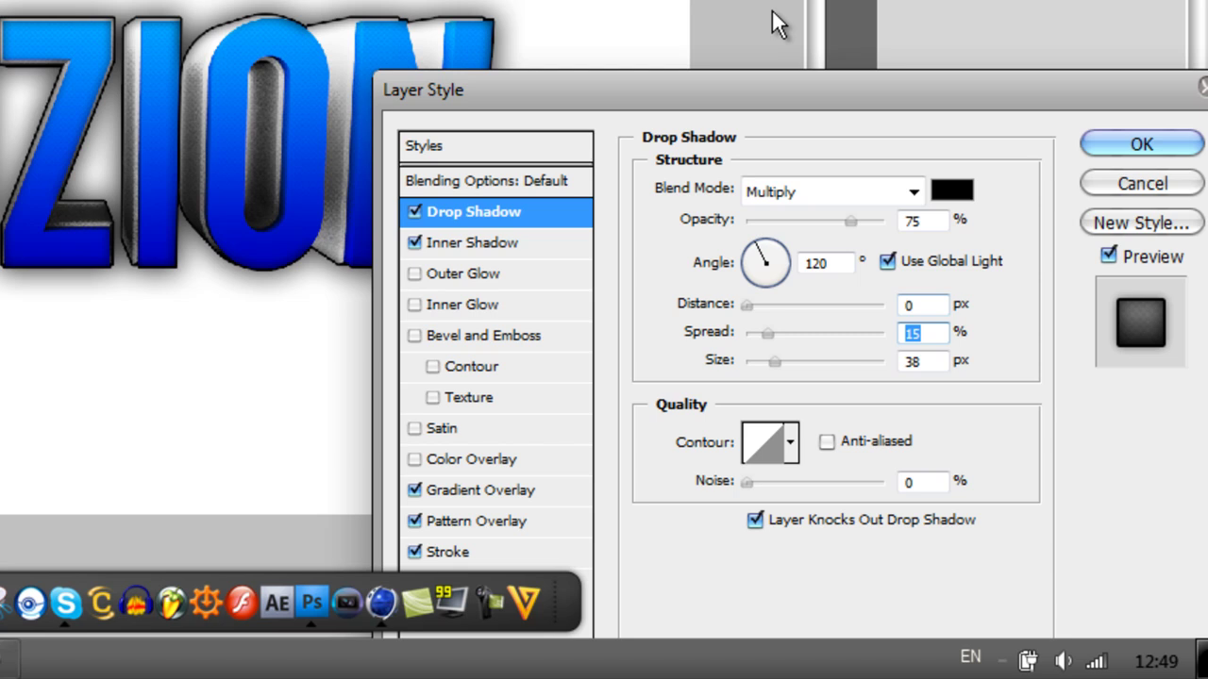
pyautogui.press('Return')
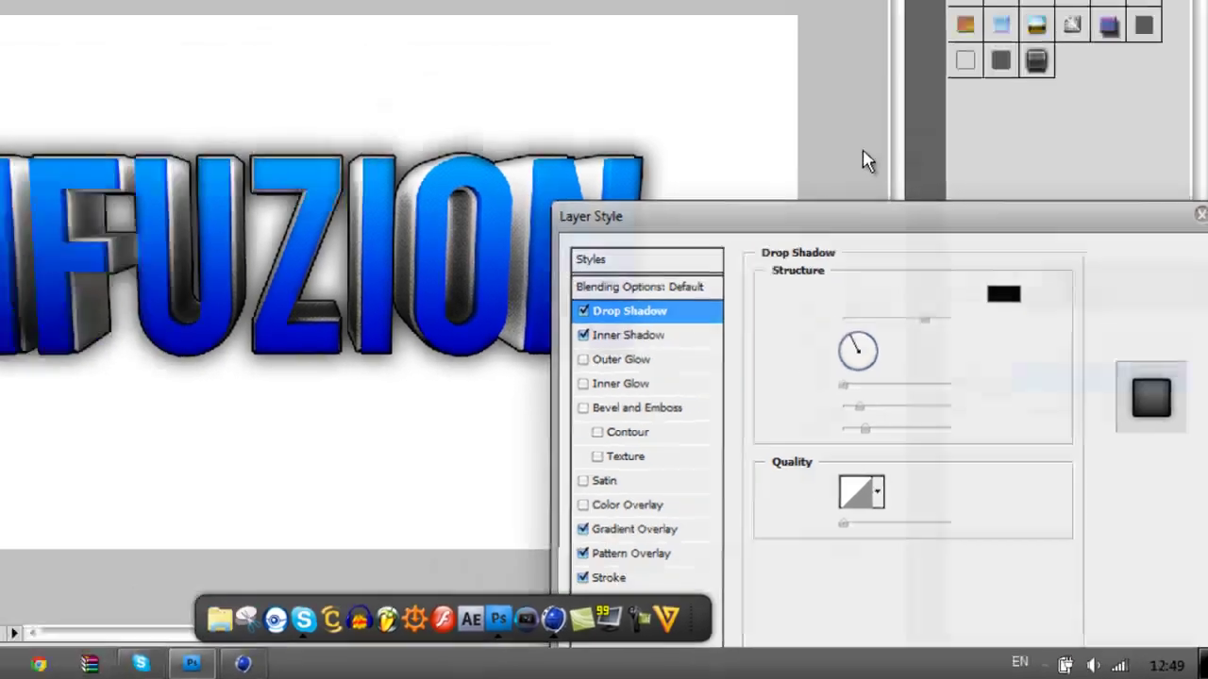
pyautogui.press('Return')
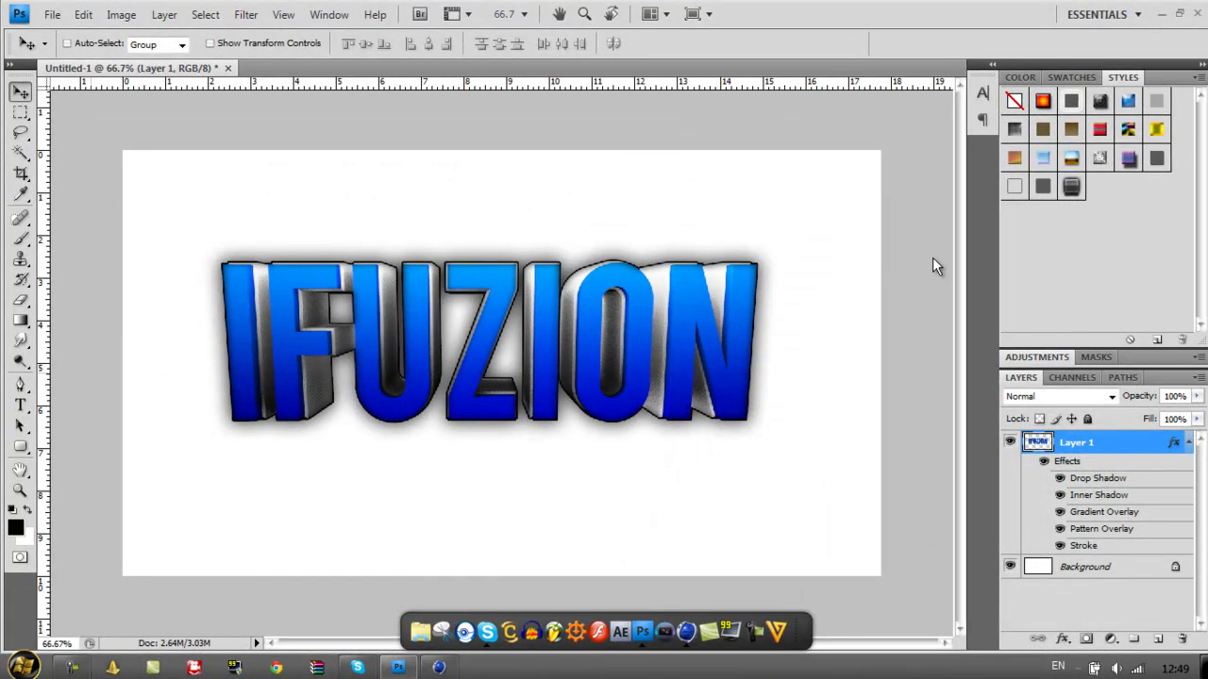
# - Set the foreground colour to dark grey and the background colour to the darker grey 252525 for the gradient
pyautogui.press('g')
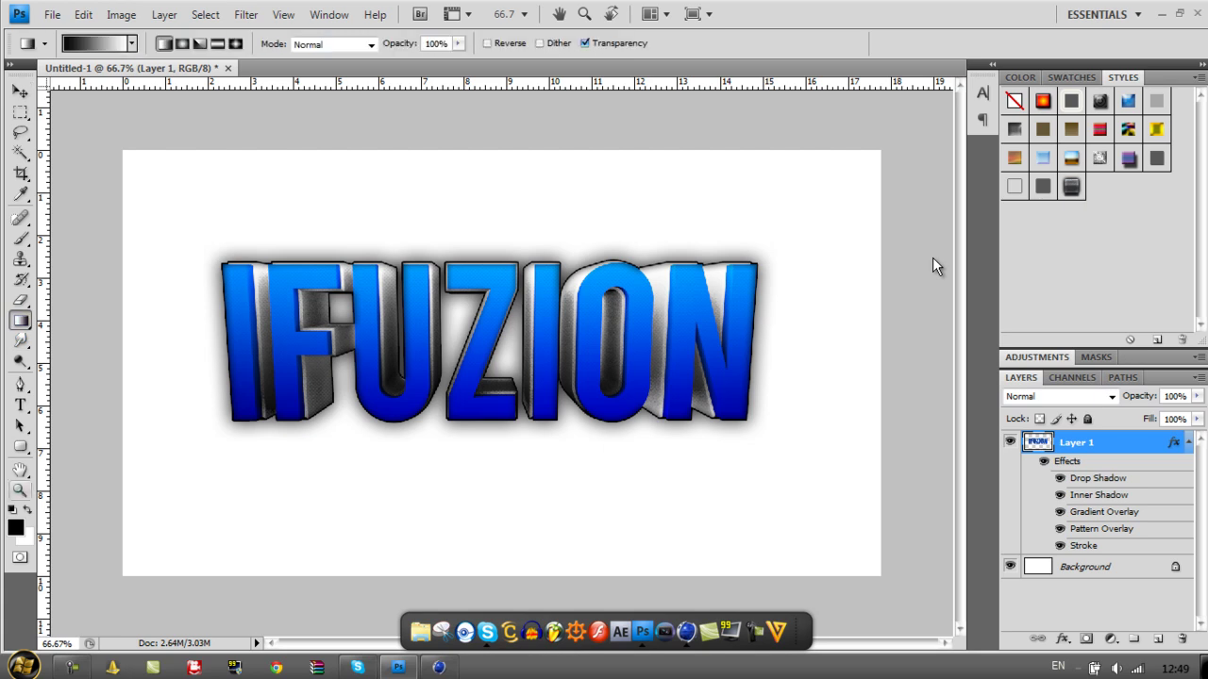
pyautogui.press('x')
pyautogui.click(17, 528)
pyautogui.moveTo(666, 450); pyautogui.dragTo(648, 443)
pyautogui.press('Return')
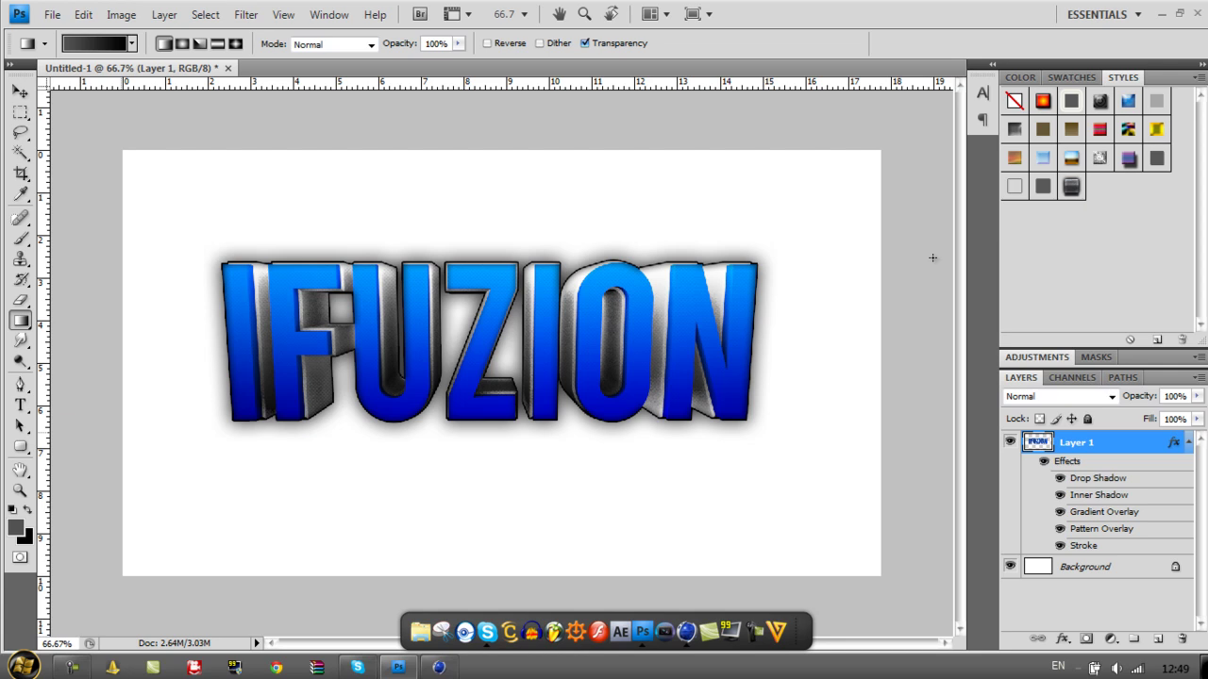
pyautogui.press('i')
pyautogui.click(23, 536)
pyautogui.click(649, 482)
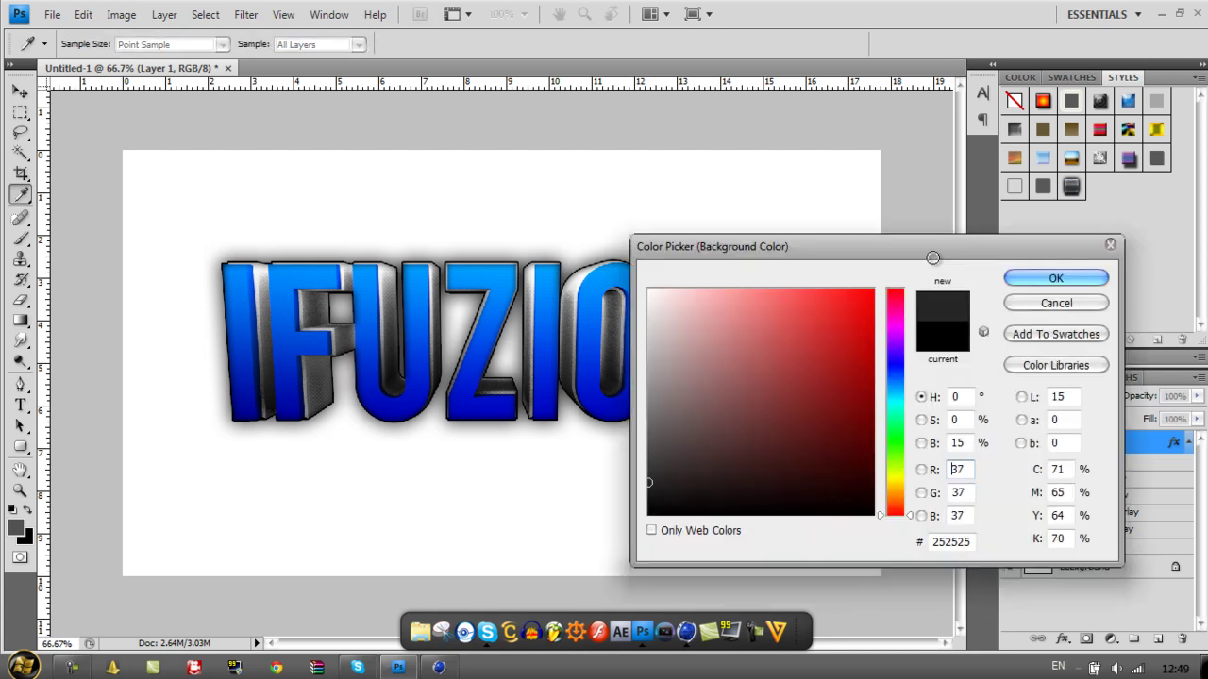
pyautogui.press('Return')
# - Convert the white Background into Layer 0 and fill it with a radial grey gradient from the canvas centre to its lower-left corner
pyautogui.press('g')
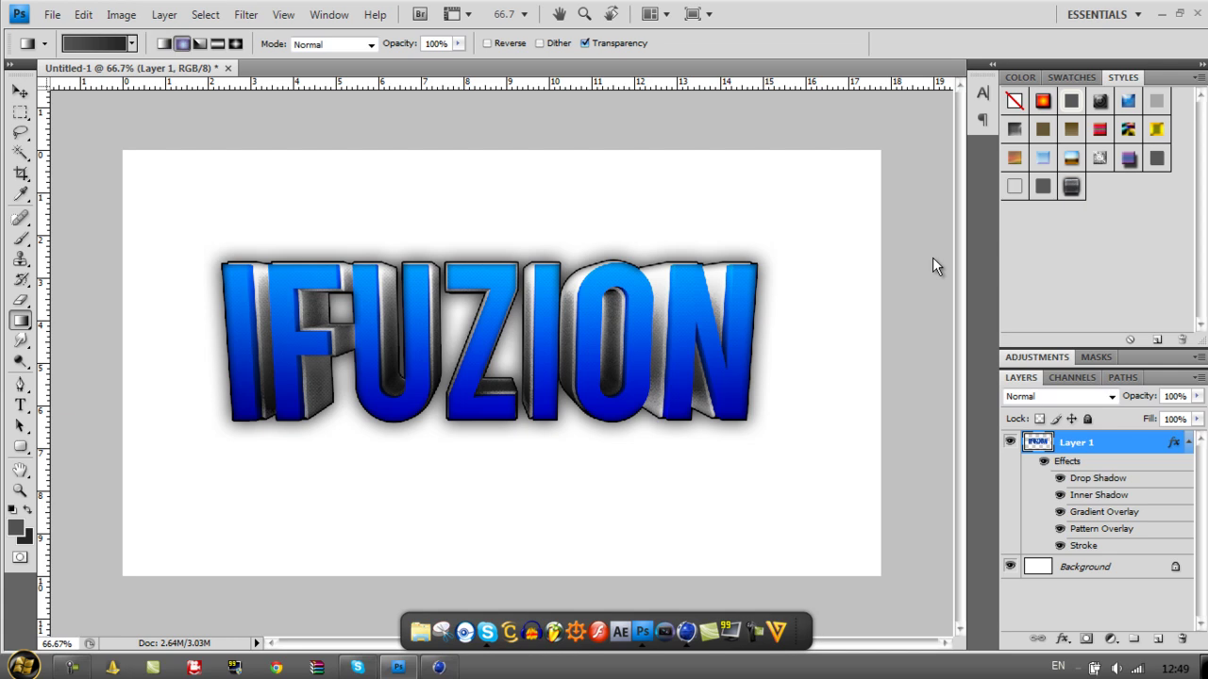
pyautogui.click(182, 43)
pyautogui.hotkey('alt', '[')
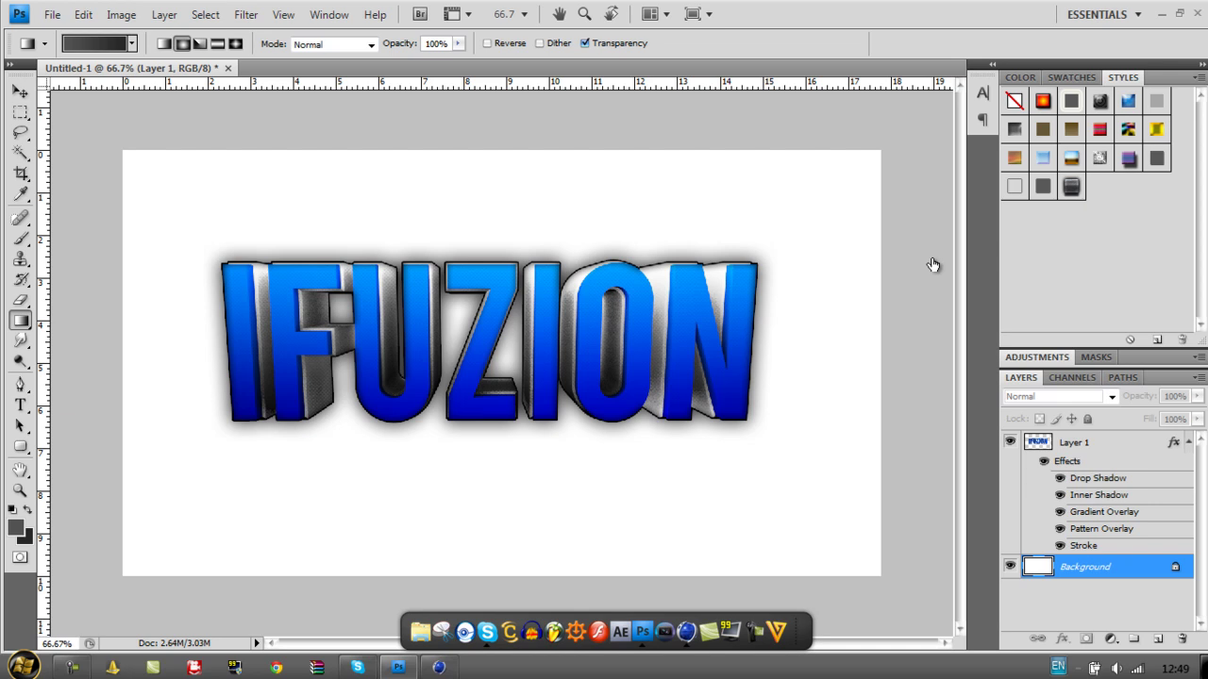
pyautogui.doubleClick(1085, 567)
pyautogui.press('Return')
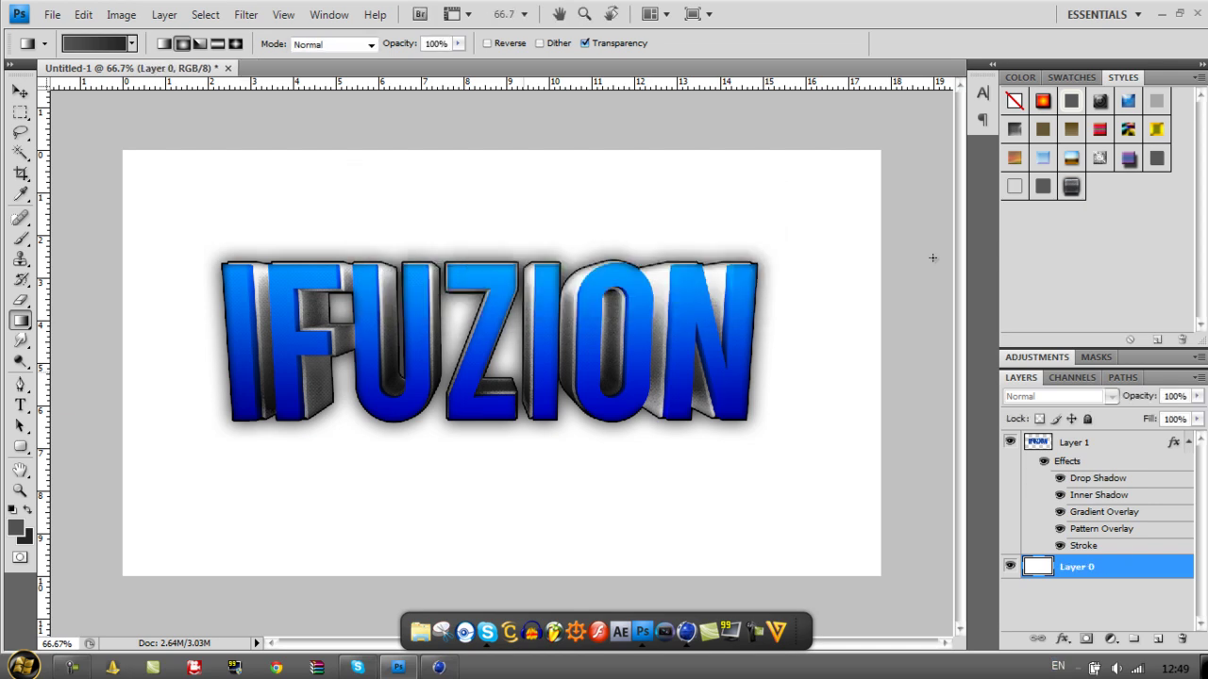
pyautogui.moveTo(494, 347); pyautogui.dragTo(133, 577)
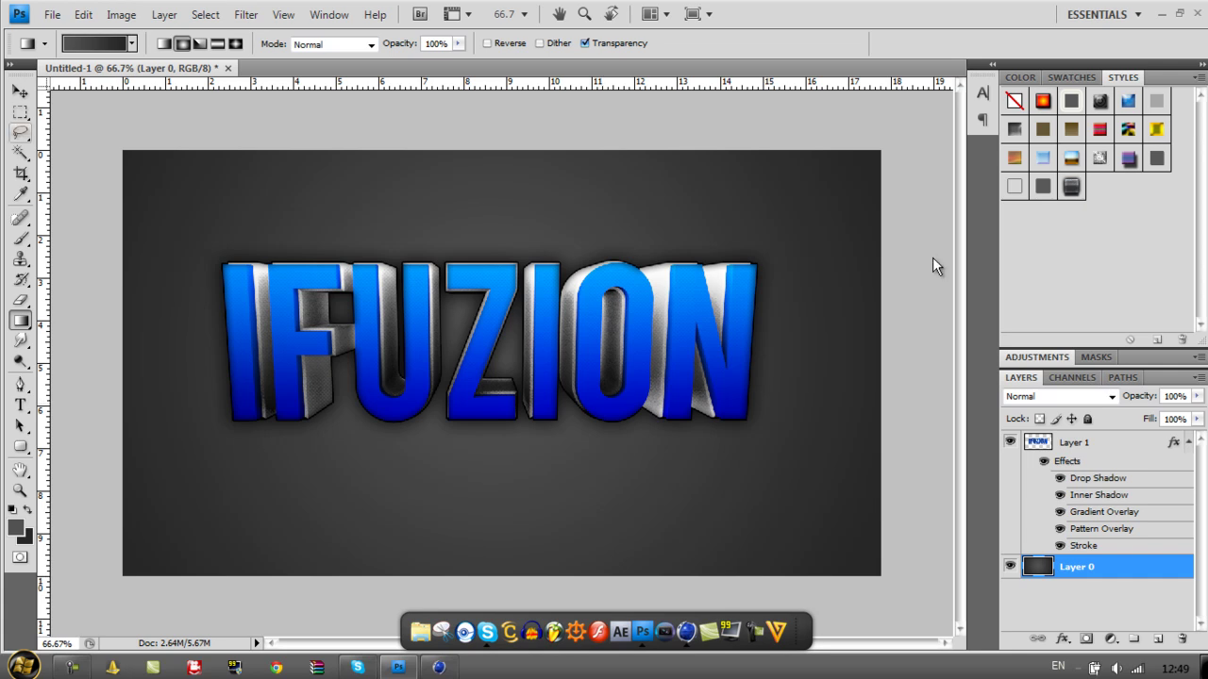
# - Load the pixels of the text on Layer 1 as a selection
pyautogui.press('m')
pyautogui.click(1076, 443)
pyautogui.rightClick(1037, 441)
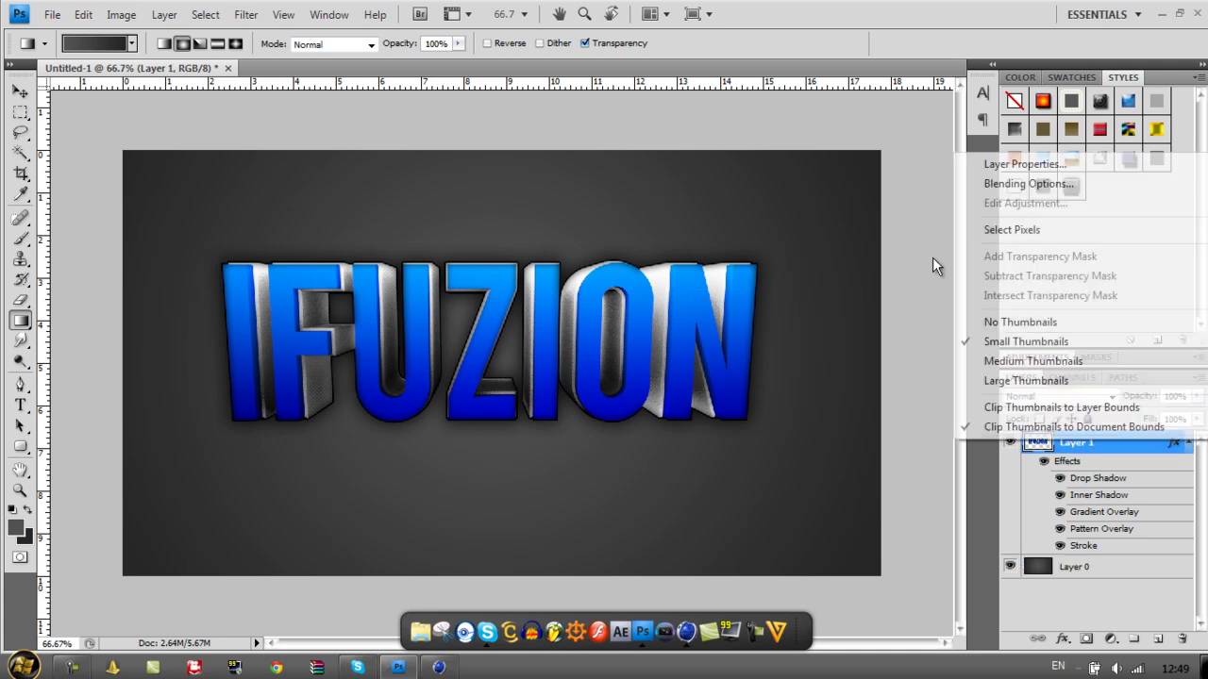
pyautogui.press('Return')
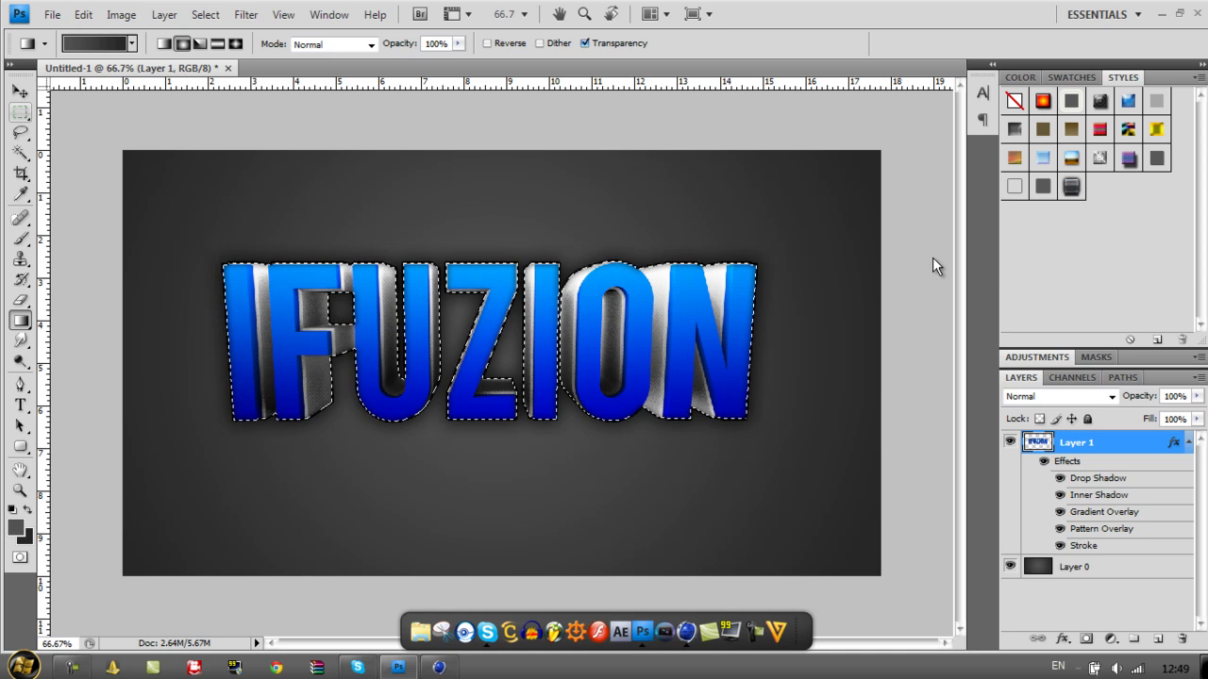
# - Add a new layer and intersect the text selection with a large ellipse, keeping only the letters' upper part with a curved lower edge
pyautogui.click(21, 112)
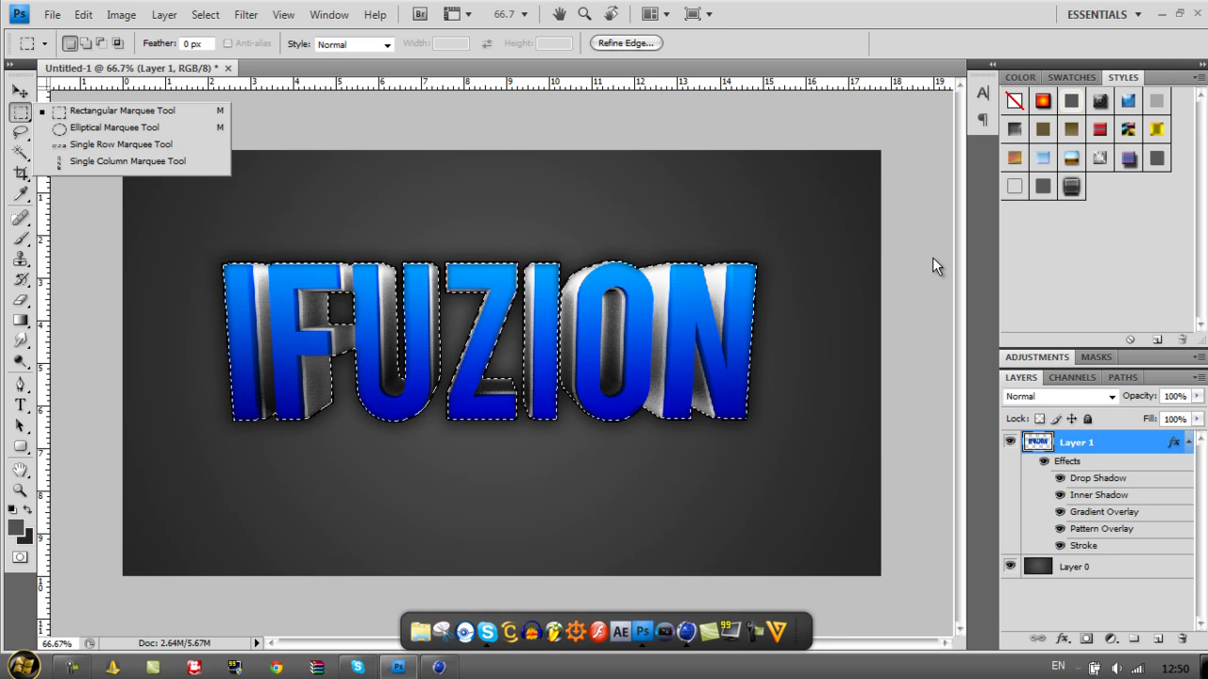
pyautogui.hotkey('shift', 'm')
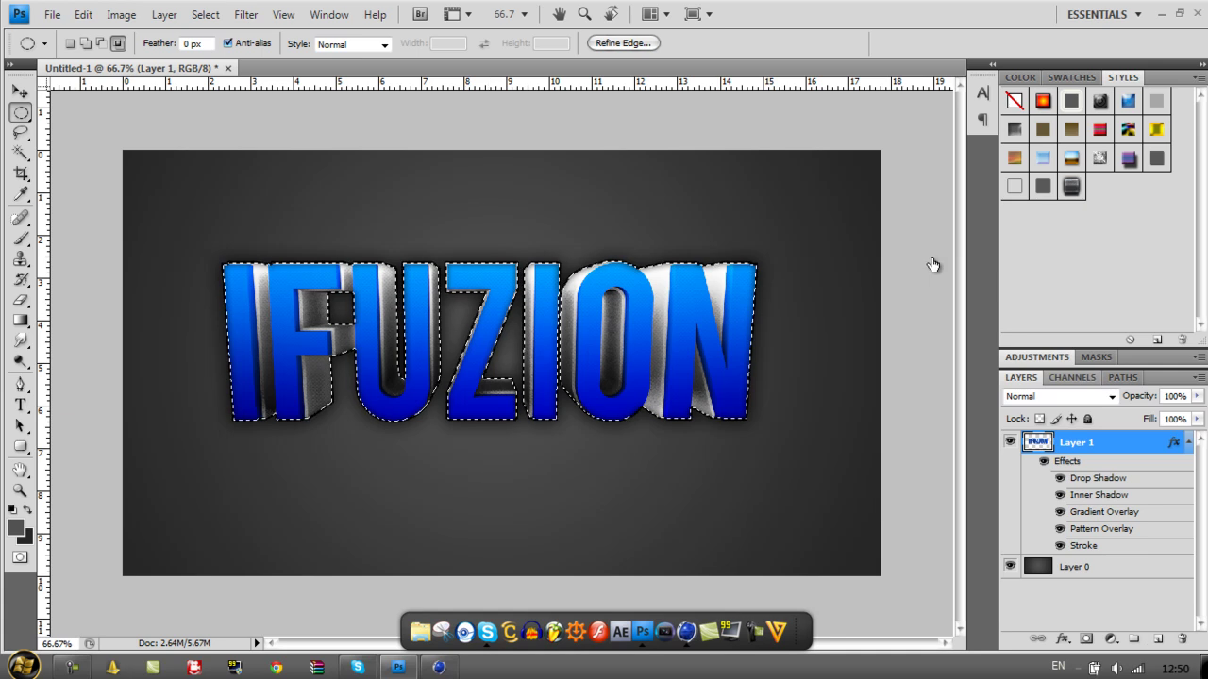
pyautogui.hotkey('ctrl', 'shift', 'alt', 'n')
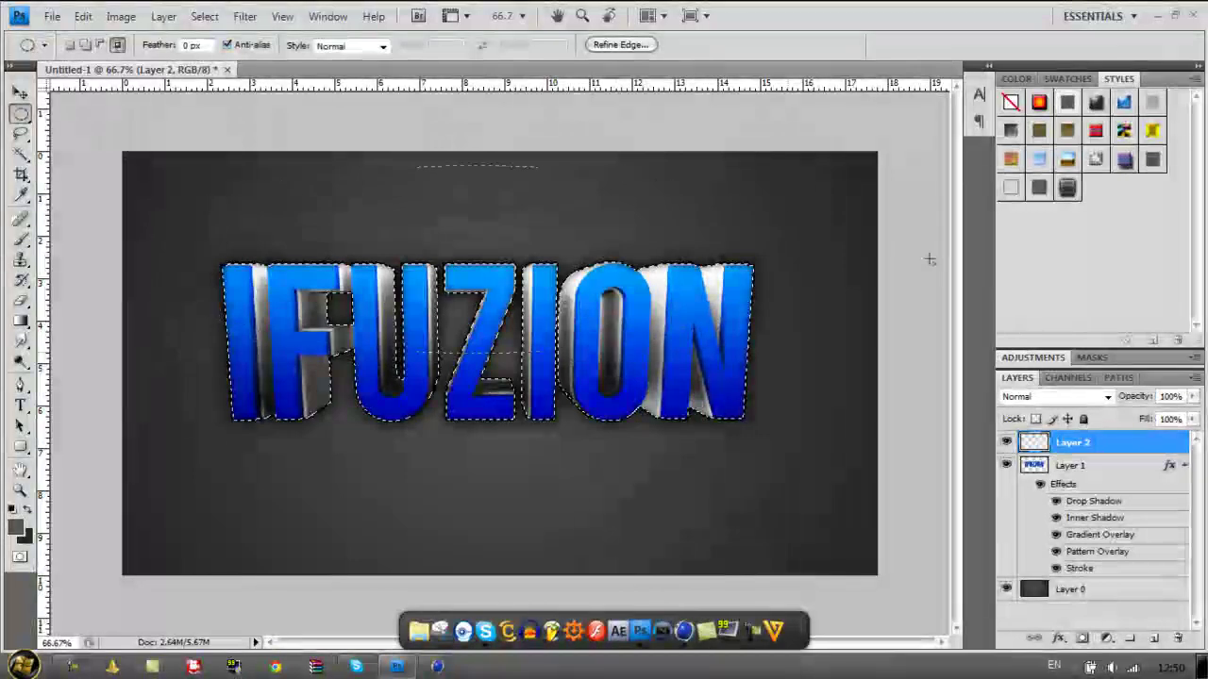
pyautogui.moveTo(929, 260); pyautogui.dragTo(930, 260)
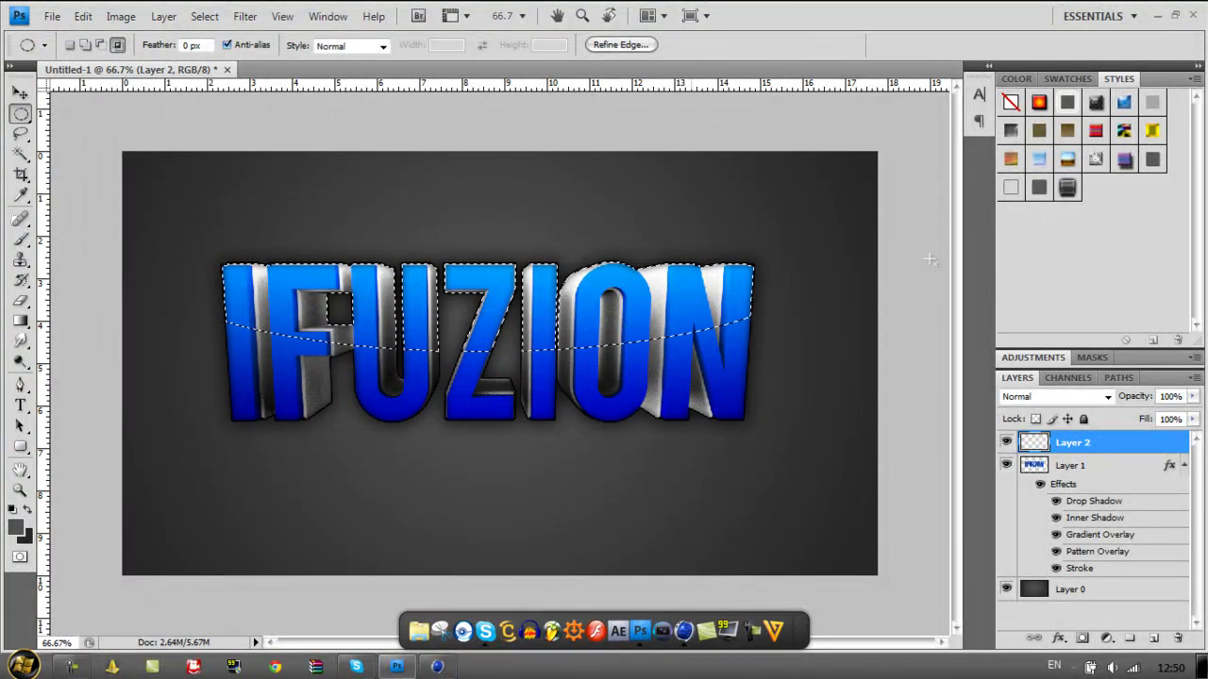
# - Set the foreground colour to white (ffffff), fill the selection on Layer 2 with white using a linear gradient, and deselect
pyautogui.click(16, 527)
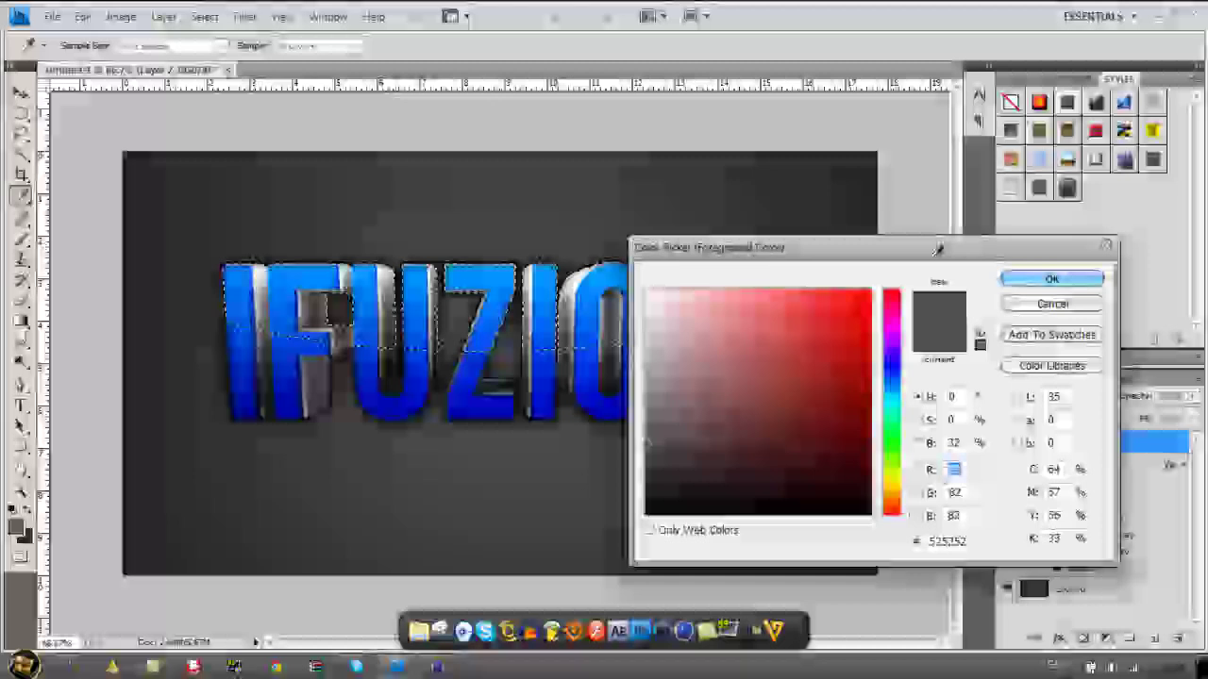
pyautogui.click(647, 291)
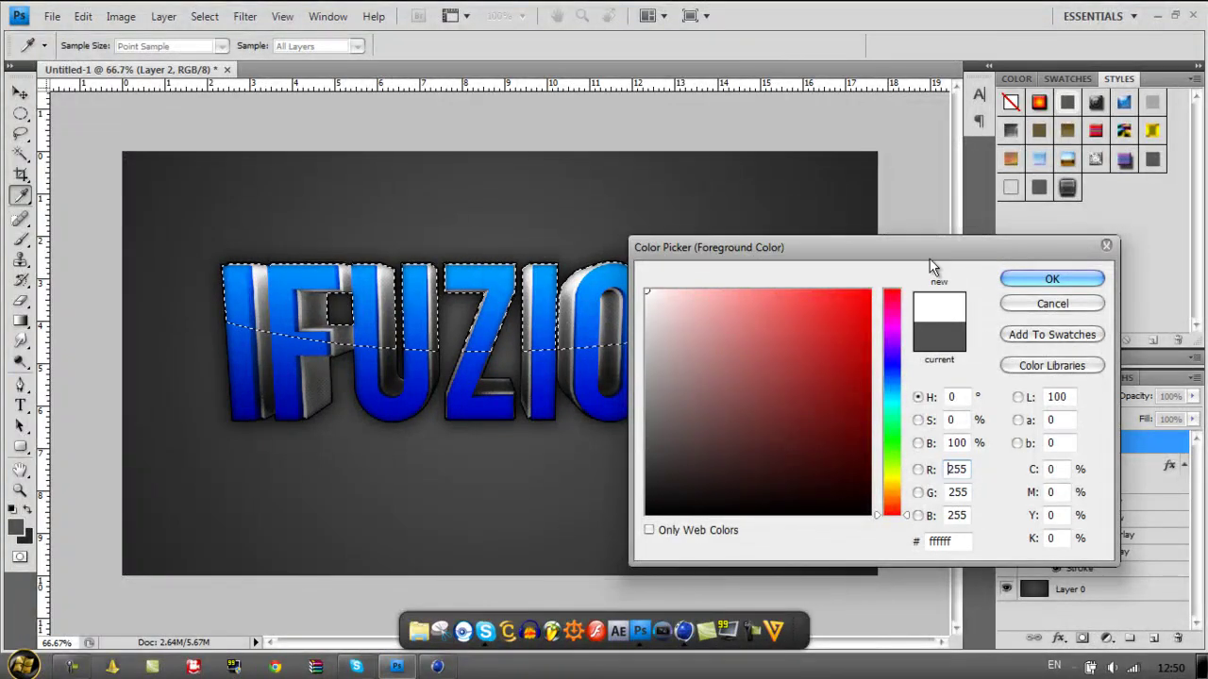
pyautogui.press('Return')
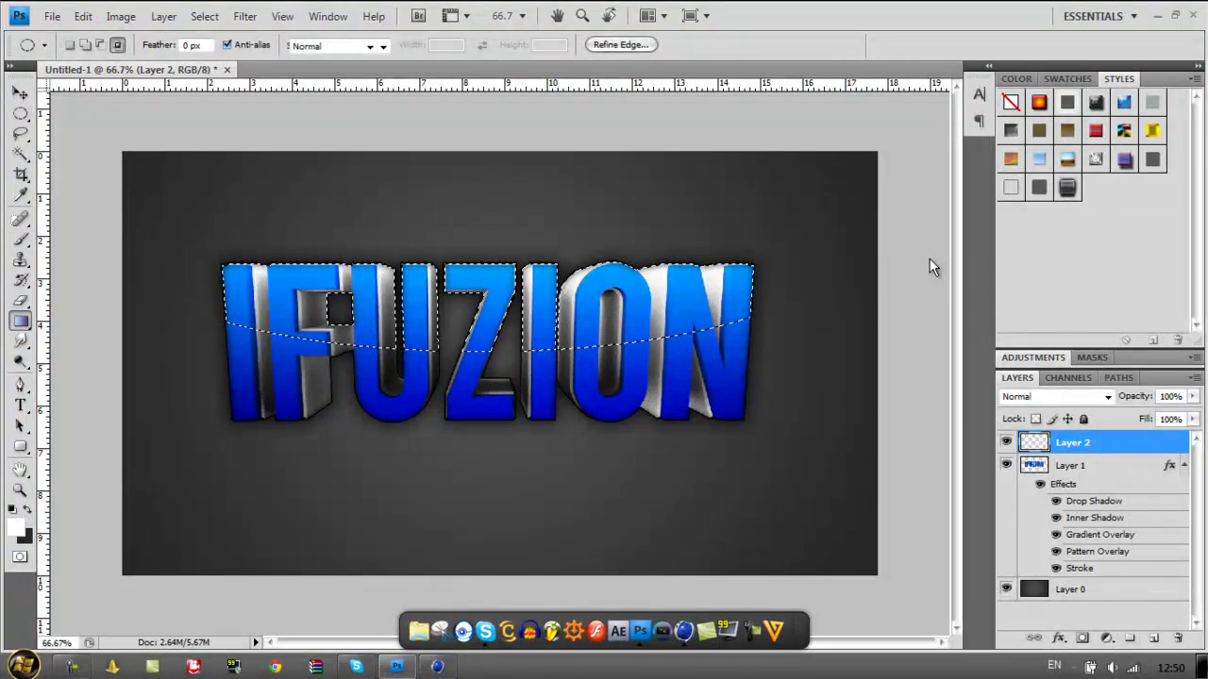
pyautogui.press('g')
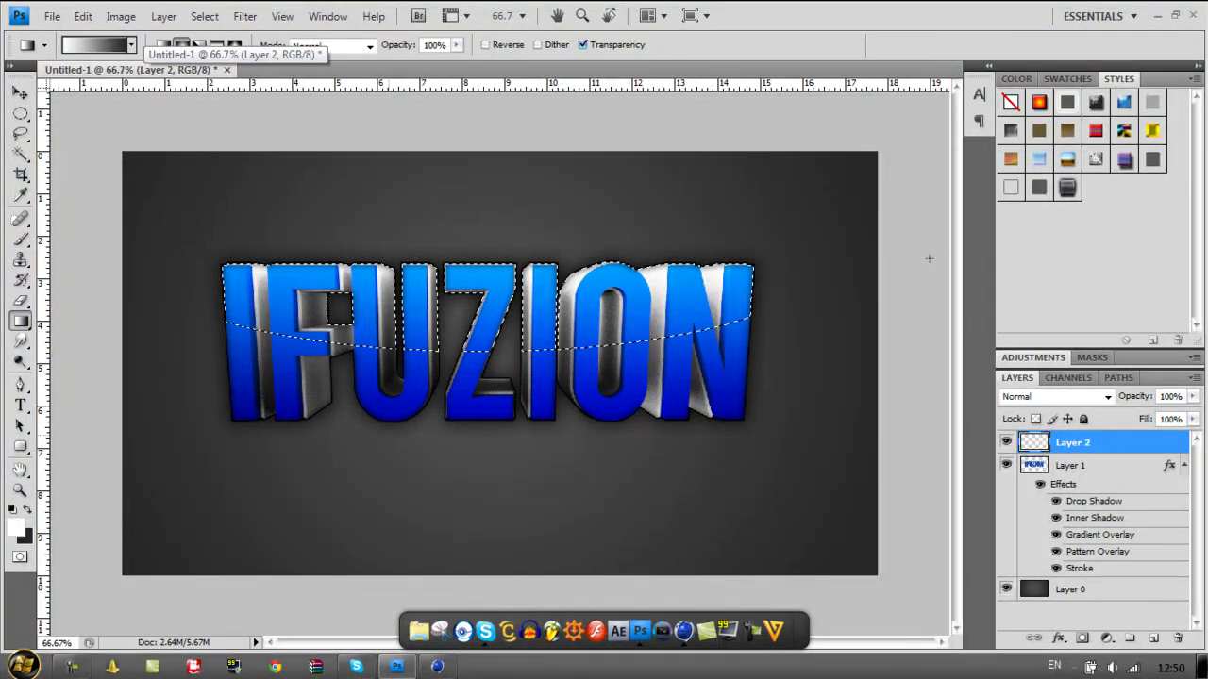
pyautogui.moveTo(389, 435); pyautogui.dragTo(374, 555)
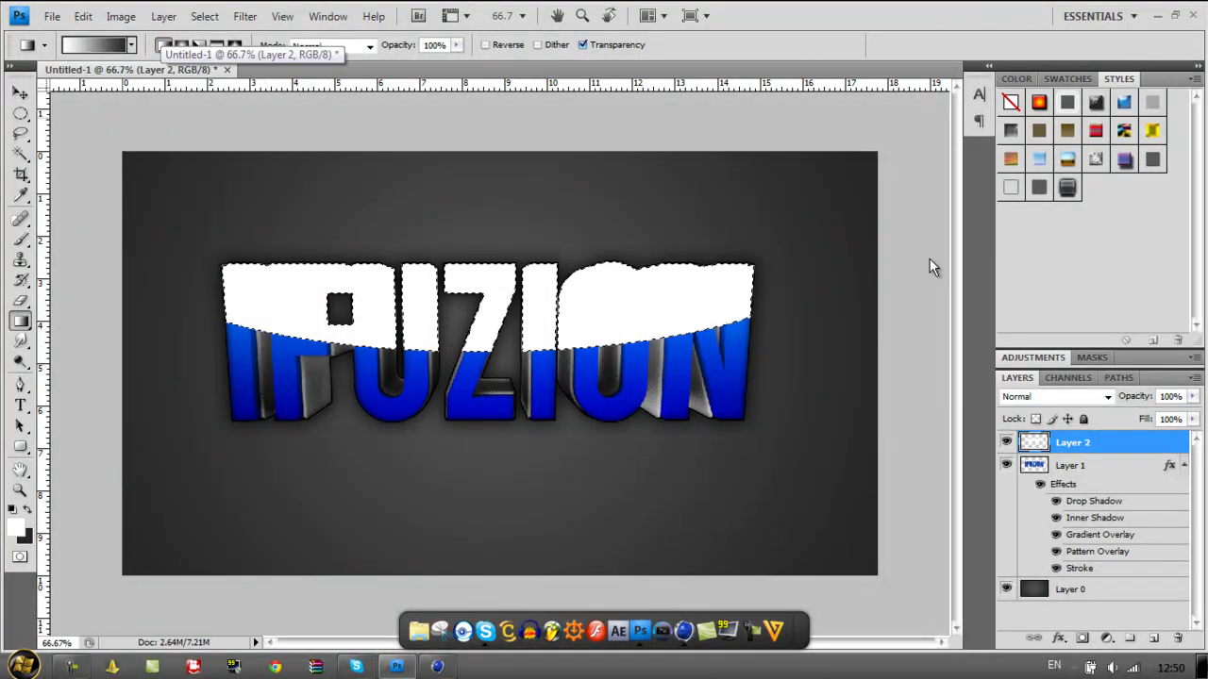
pyautogui.click(204, 16)
pyautogui.click(223, 53)
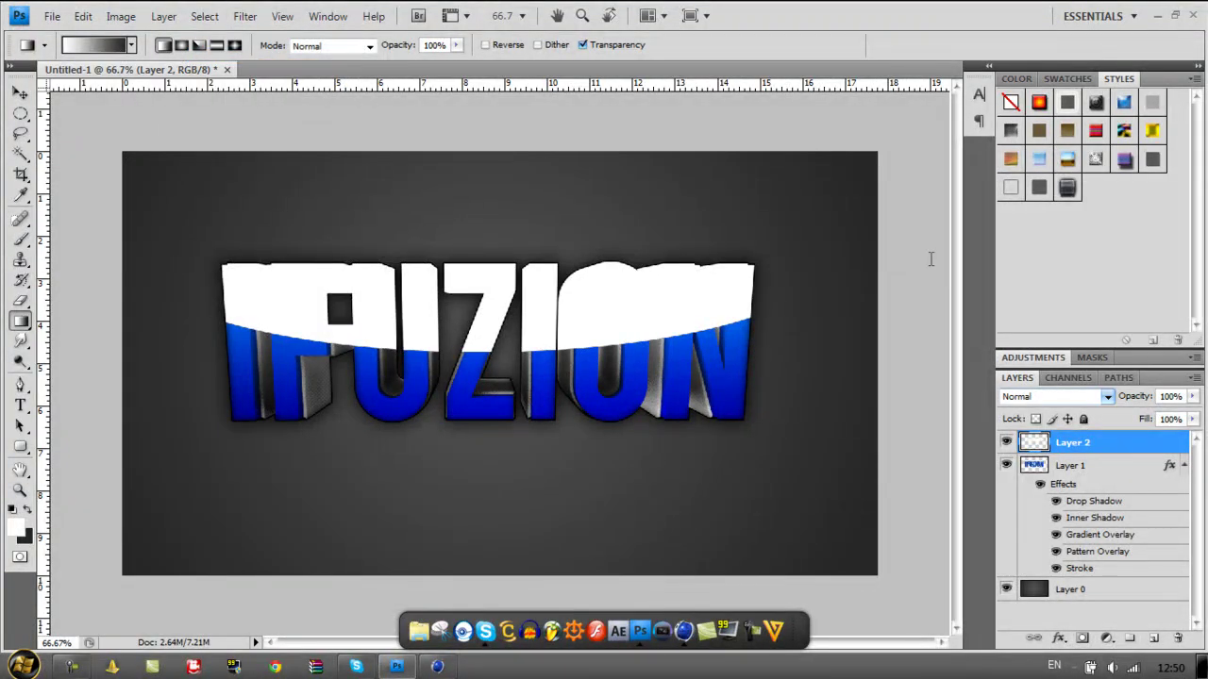
# - Reduce the opacity of the white gloss layer, Layer 2, to 21%
pyautogui.click(1194, 396)
pyautogui.moveTo(1192, 413); pyautogui.dragTo(1148, 413)
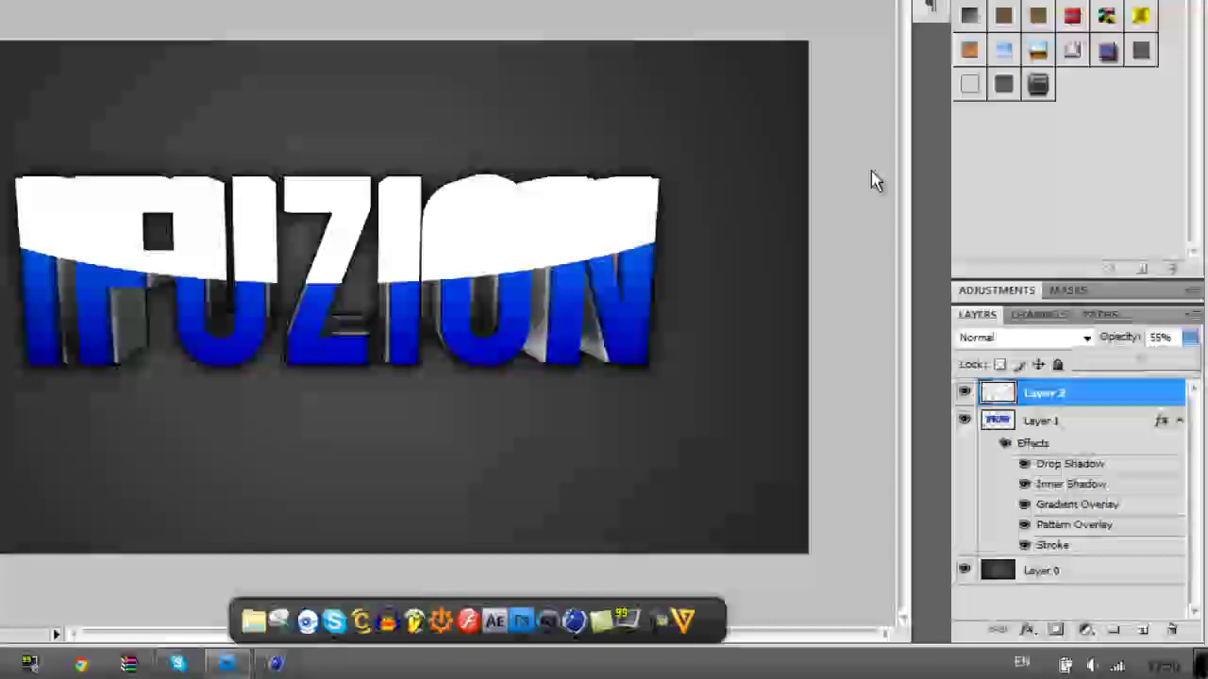
pyautogui.moveTo(1110, 247); pyautogui.dragTo(1052, 248)
pyautogui.press('Down')
pyautogui.press('Down')
pyautogui.press('Down')
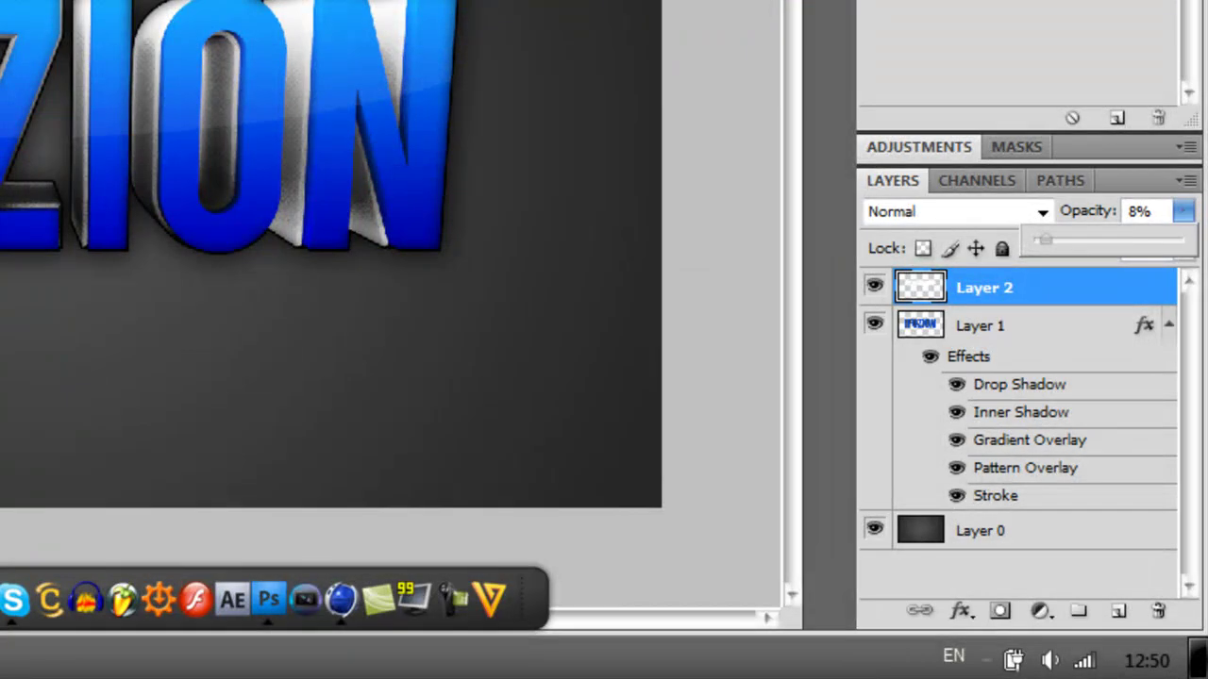
pyautogui.moveTo(1045, 241); pyautogui.dragTo(1065, 241)
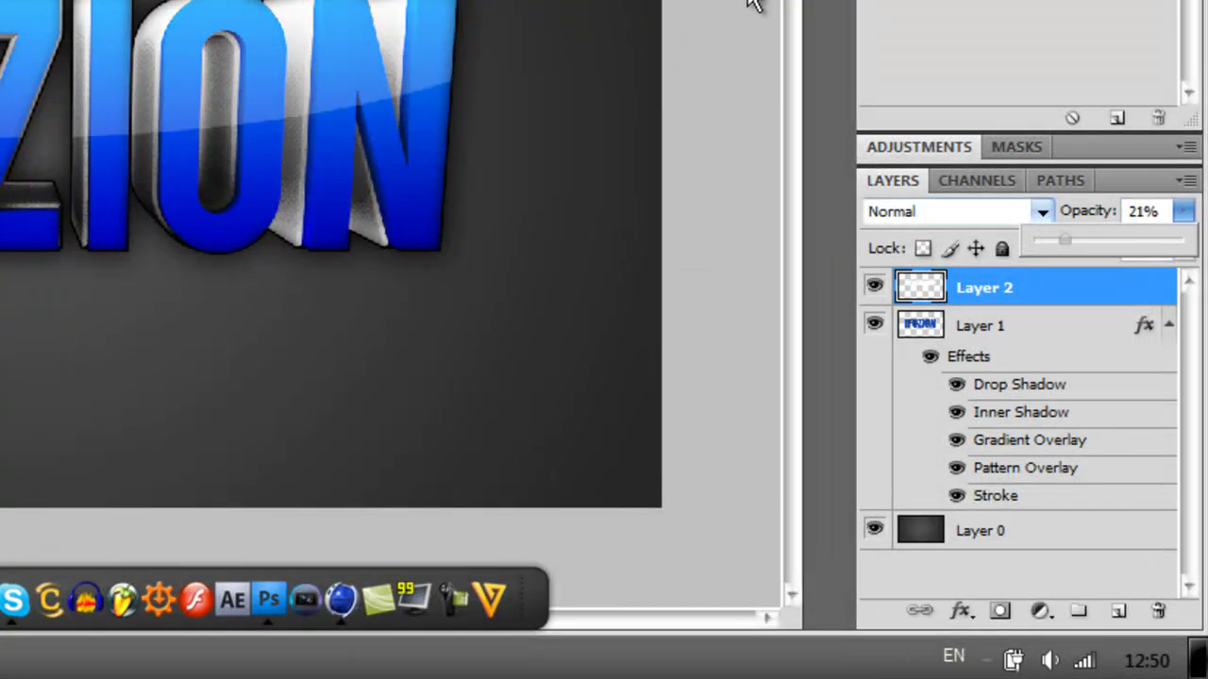
# - Change Layer 2's blend mode to Overlay and set its opacity to 25%
pyautogui.click(1040, 211)
pyautogui.press('Up')
pyautogui.press('Up')
pyautogui.press('Up')
pyautogui.press('Up')
pyautogui.press('Up')
pyautogui.press('Up')
pyautogui.press('Up')
pyautogui.press('Up')
pyautogui.press('Up')
pyautogui.press('Up')
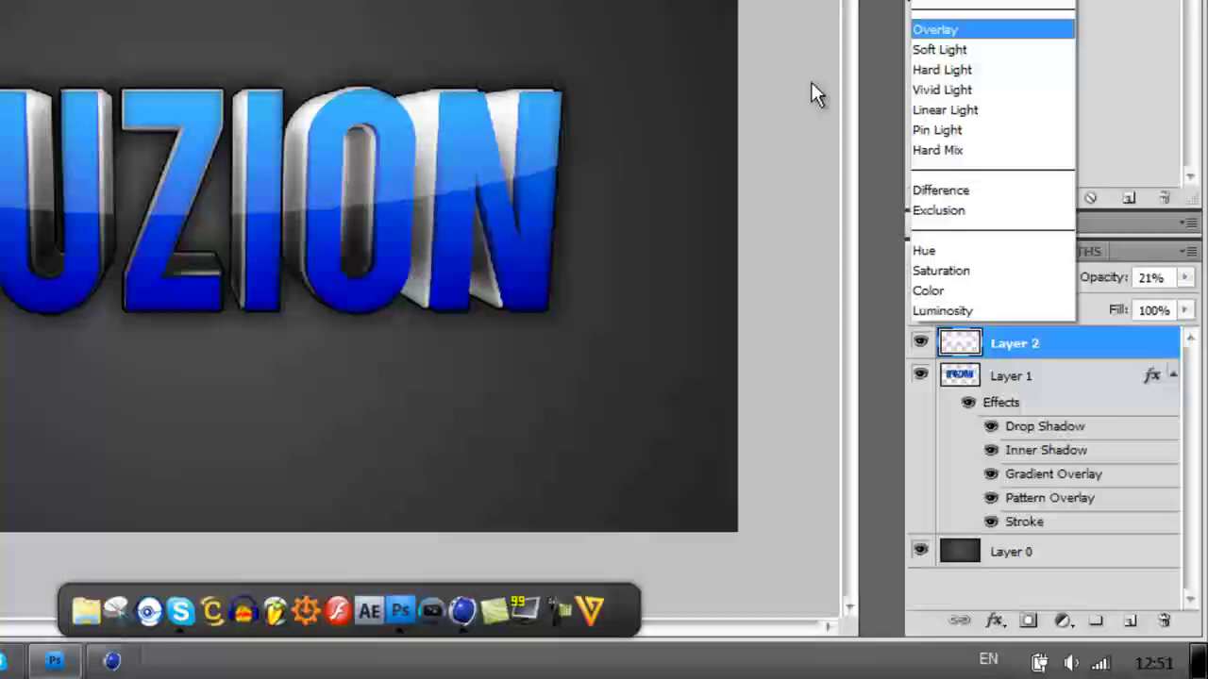
pyautogui.press('Return')
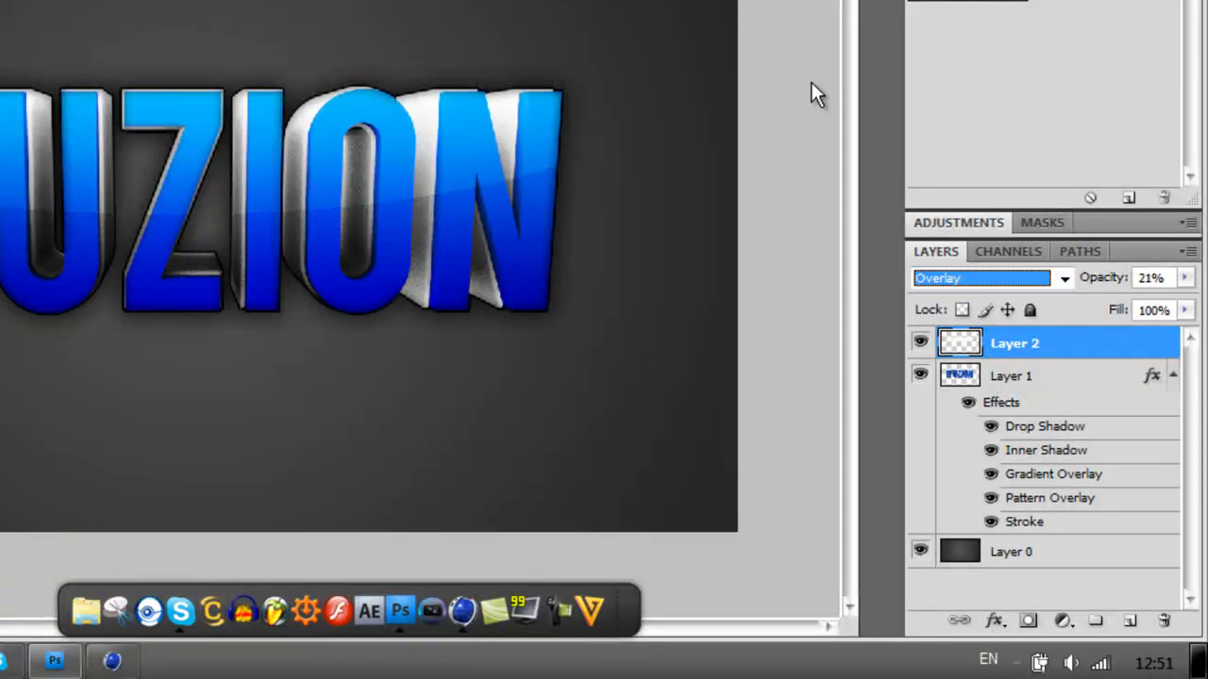
pyautogui.press('Tab')
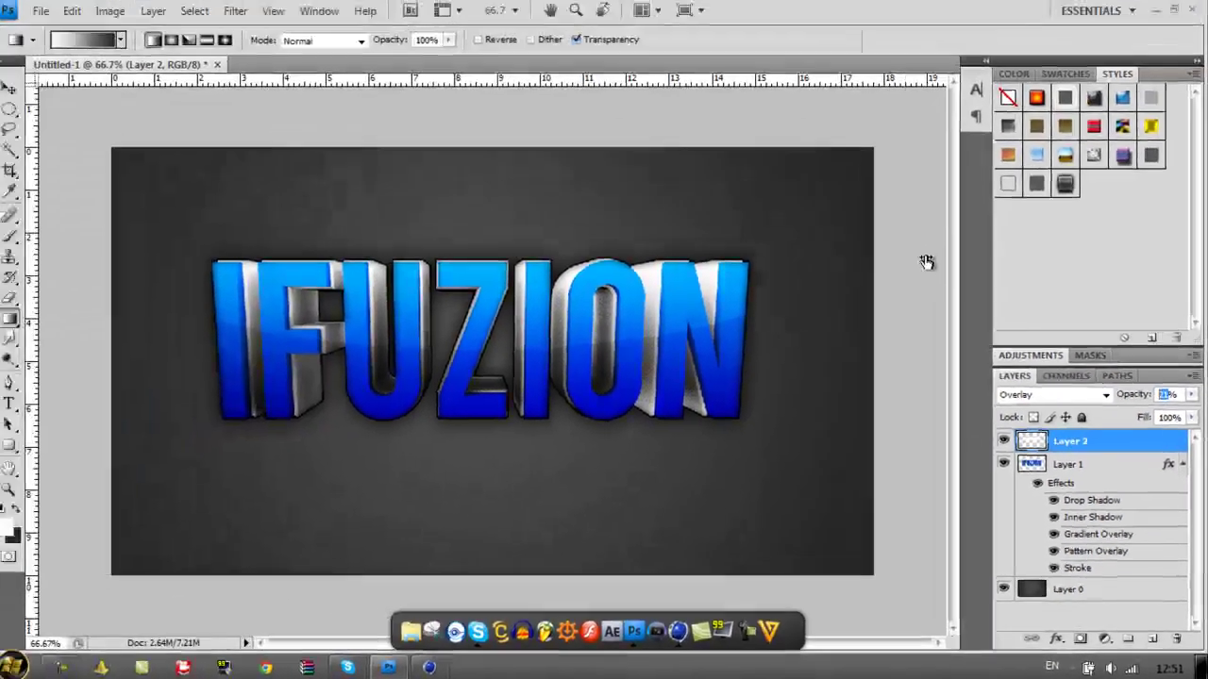
pyautogui.write('25')
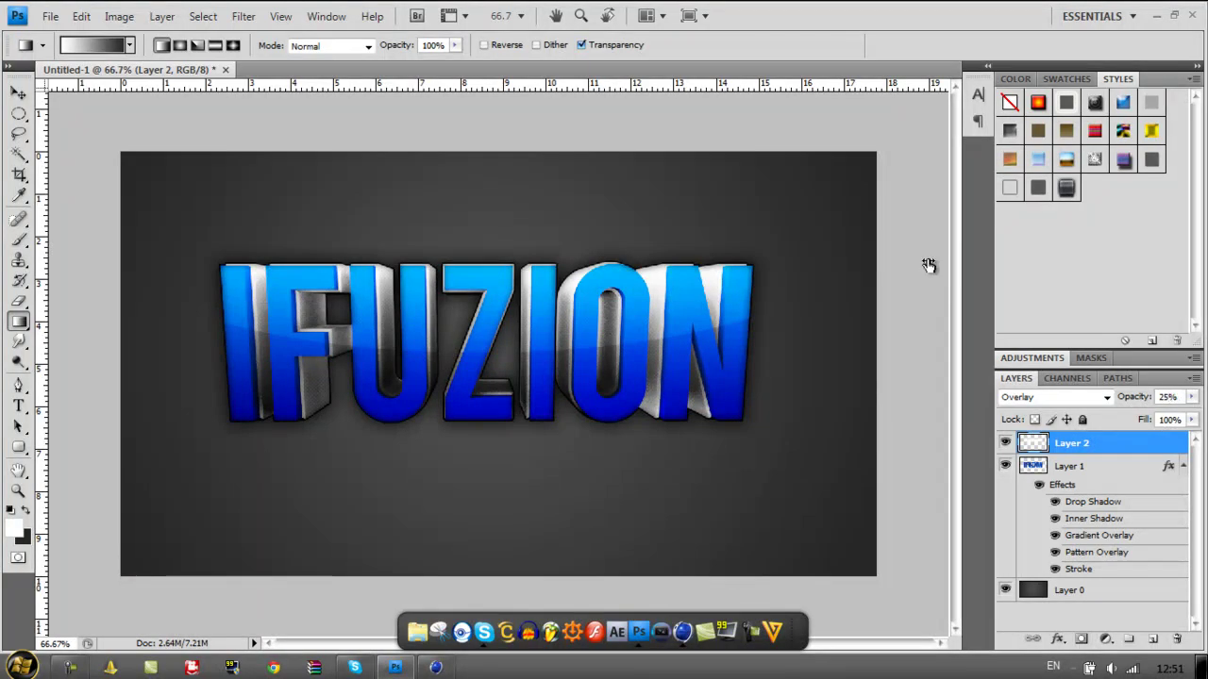
# - Merge Layer 2 down into Layer 1 and collapse the merged layer's effects list
pyautogui.keyDown('ctrl'); pyautogui.click(929, 262); pyautogui.keyUp('ctrl')
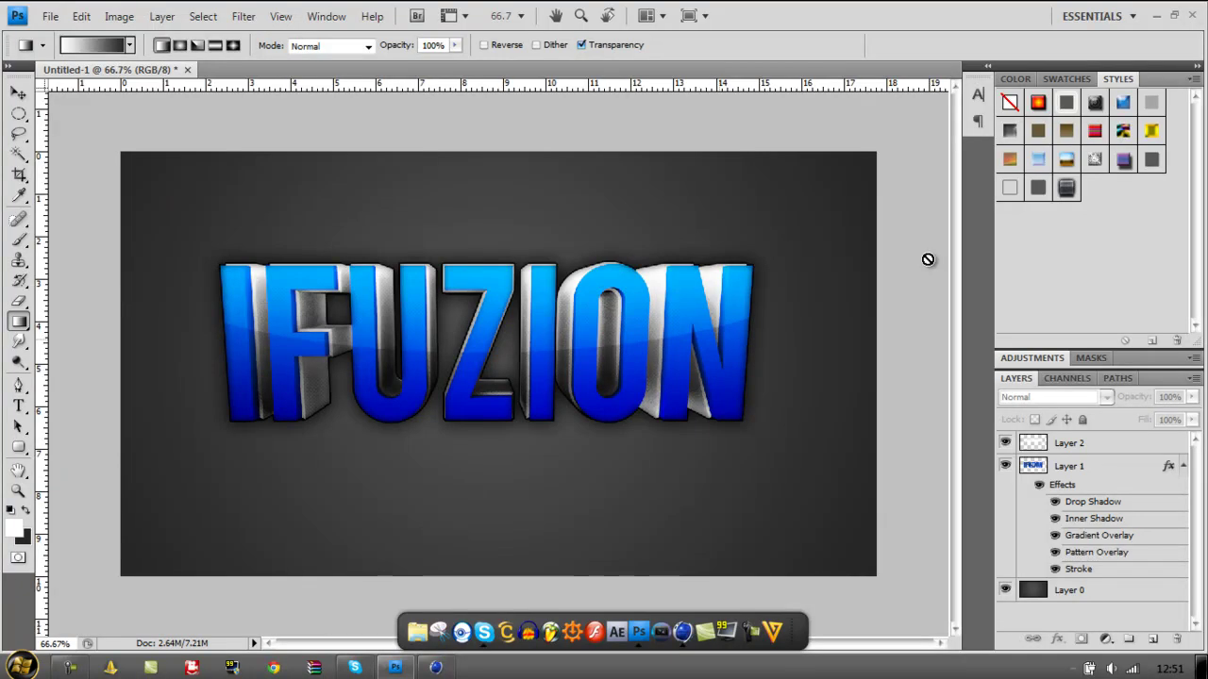
pyautogui.rightClick(1076, 443)
pyautogui.press('Return')
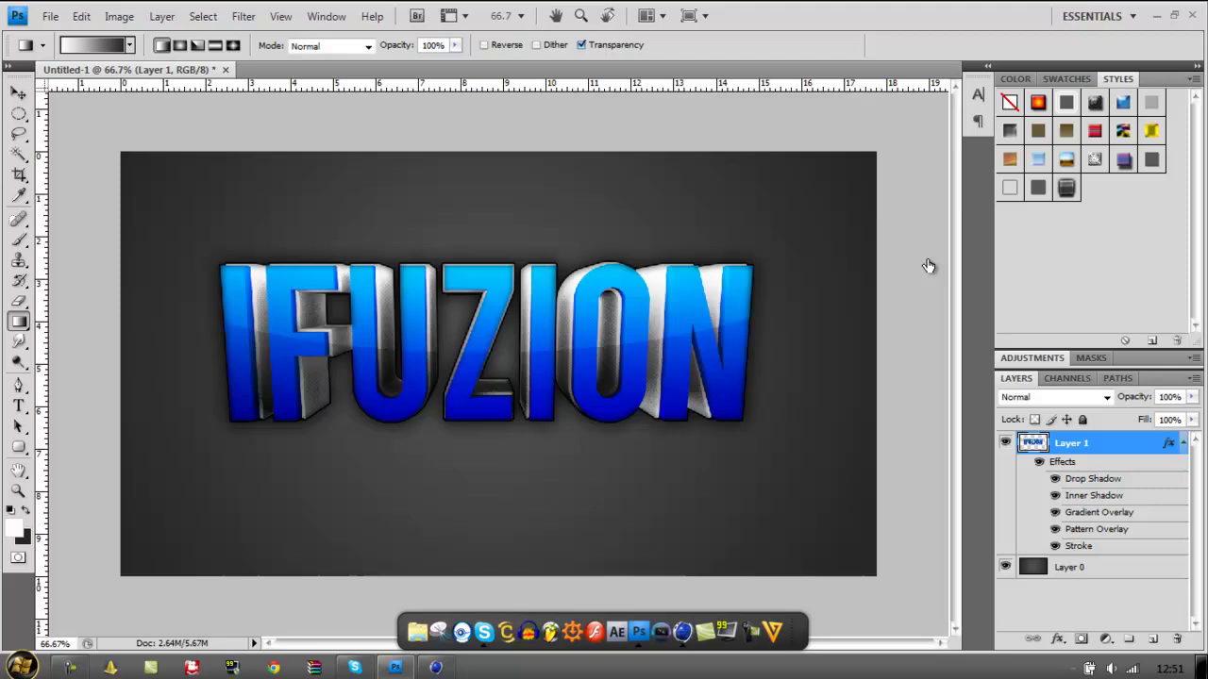
pyautogui.click(1183, 443)
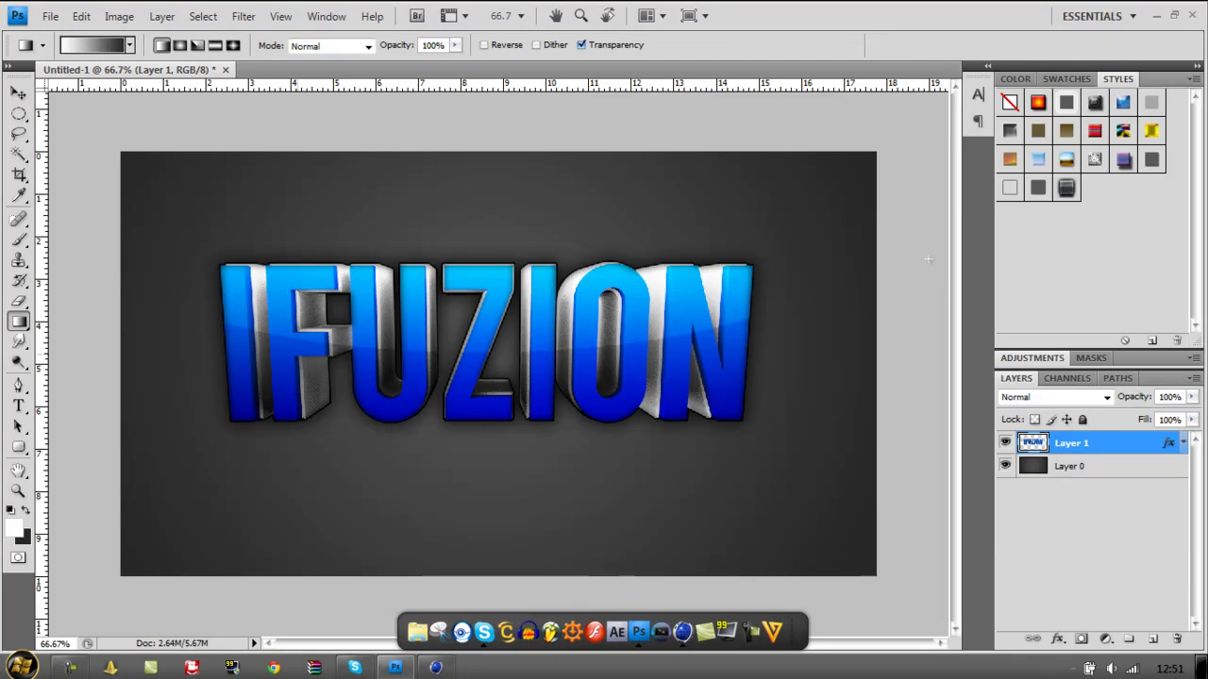